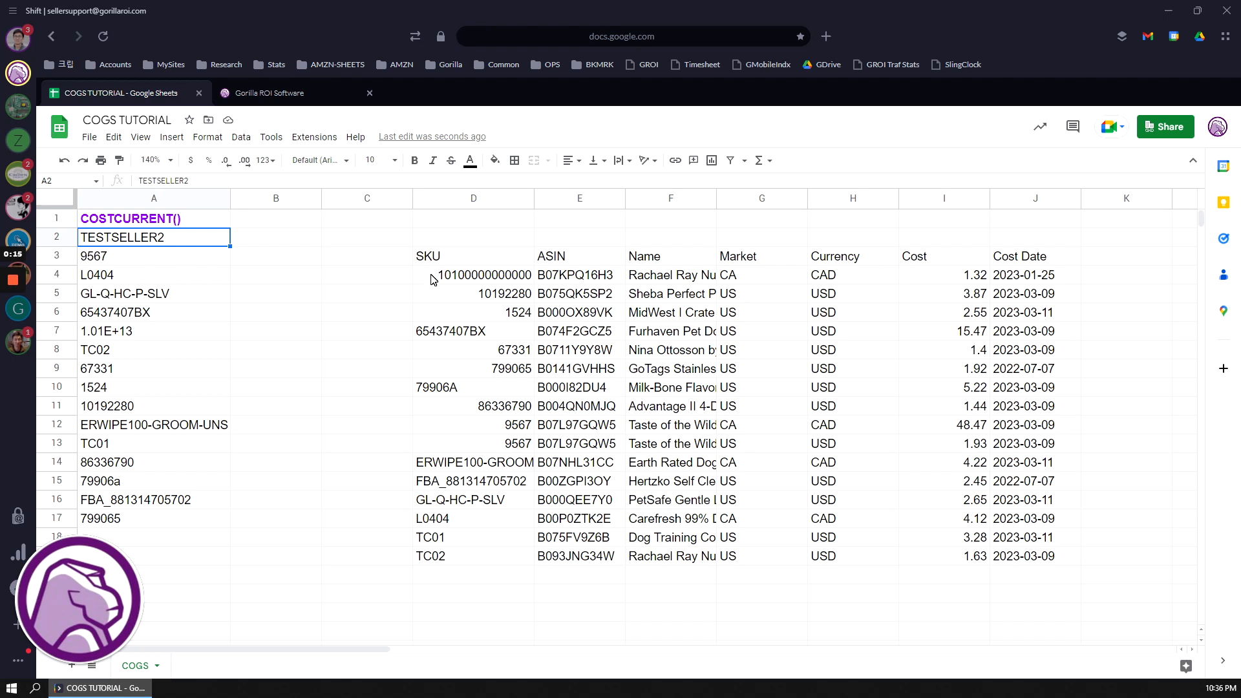
# Examine the cost values in column I and the formula in D3 that generates the existing cost table.
pyautogui.moveTo(966, 277); pyautogui.dragTo(969, 352)
pyautogui.moveTo(969, 514); pyautogui.dragTo(971, 521)
pyautogui.click(942, 311)
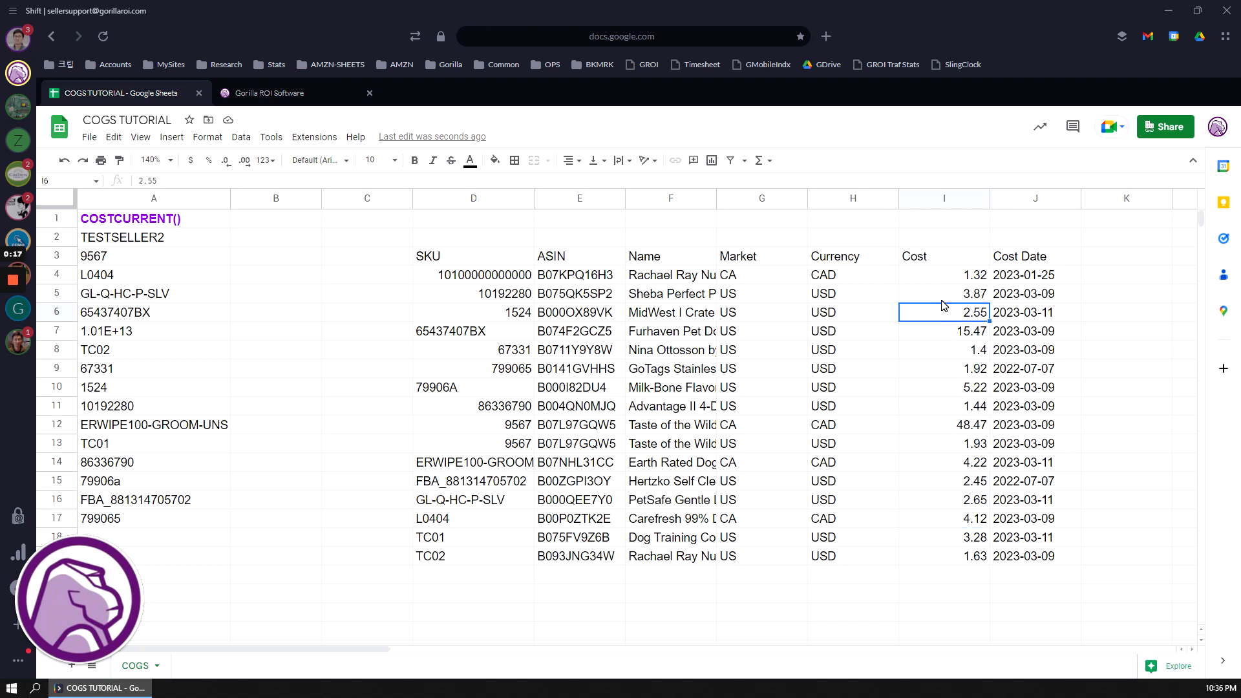
pyautogui.moveTo(957, 275); pyautogui.dragTo(955, 381)
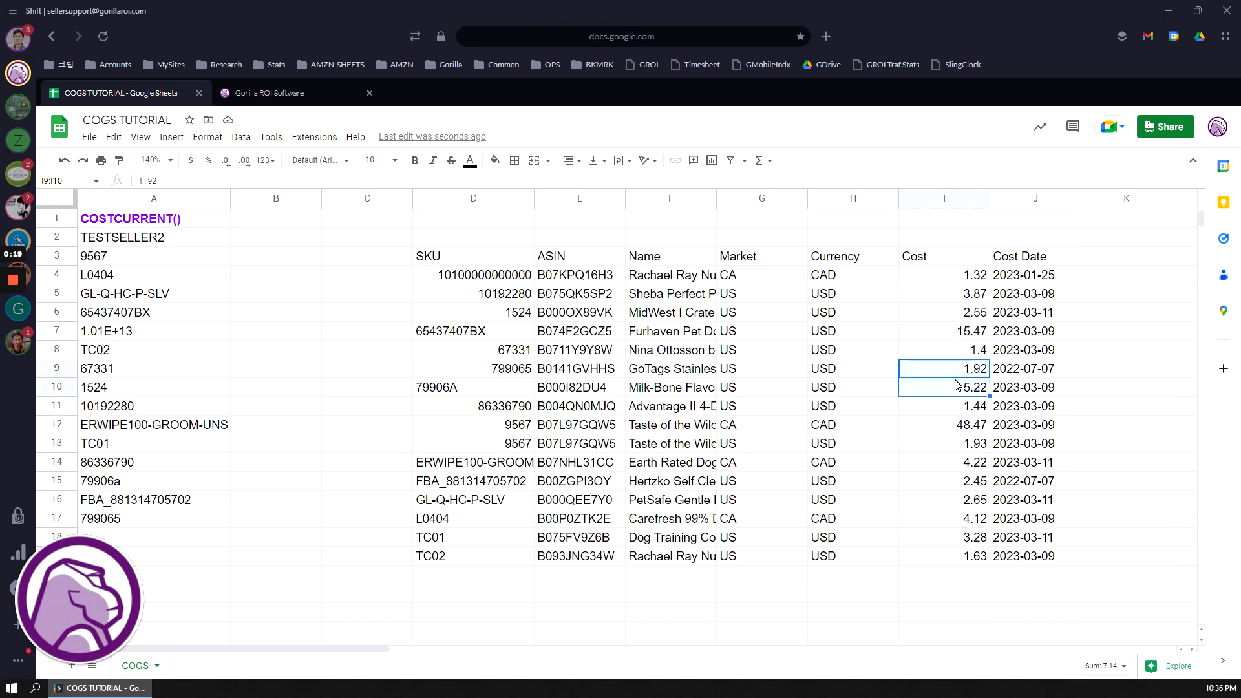
pyautogui.click(956, 337)
pyautogui.doubleClick(507, 263)
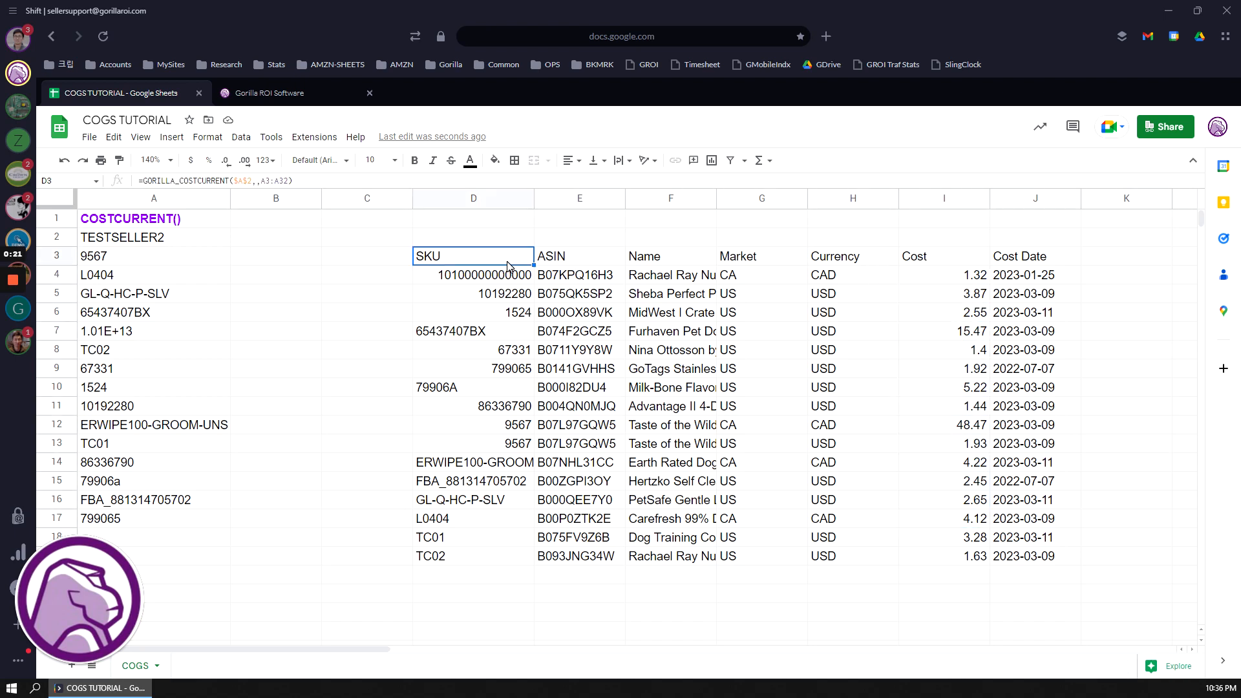
pyautogui.click(945, 294)
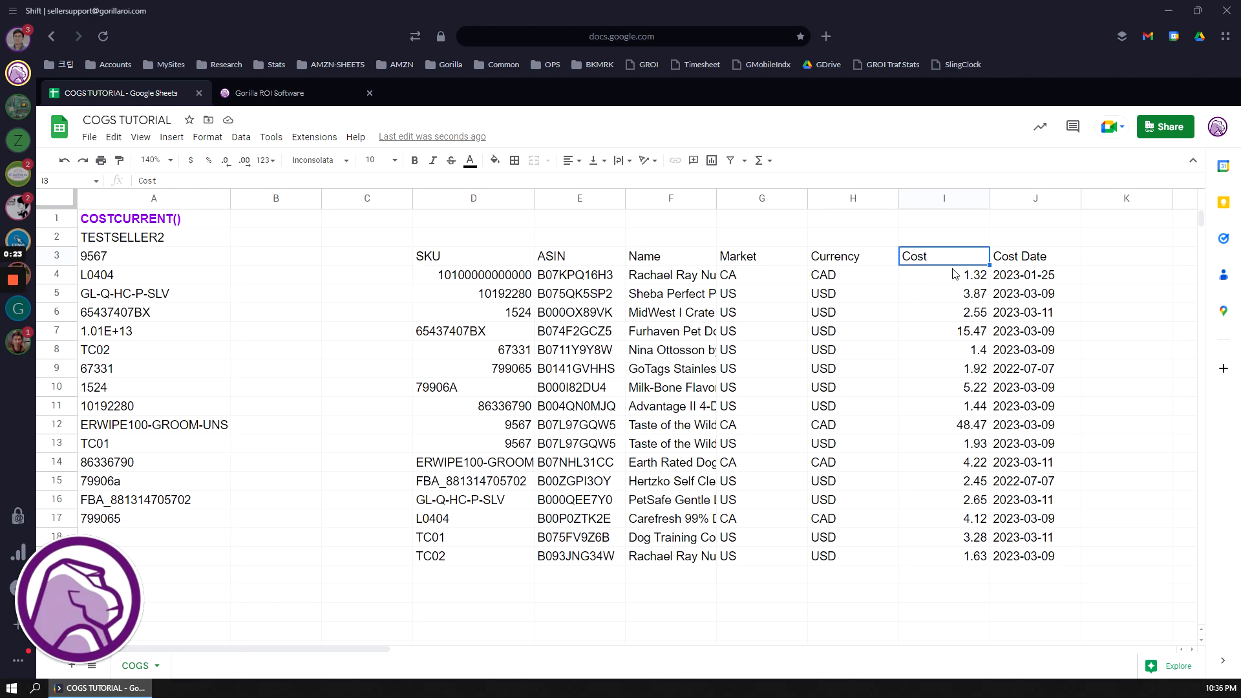
# Clear the cost table by deleting the GORILLA_COSTCURRENT formula in cell D3.
pyautogui.moveTo(517, 265); pyautogui.dragTo(1075, 504)
pyautogui.click(824, 386)
pyautogui.click(480, 257)
pyautogui.press('Delete')
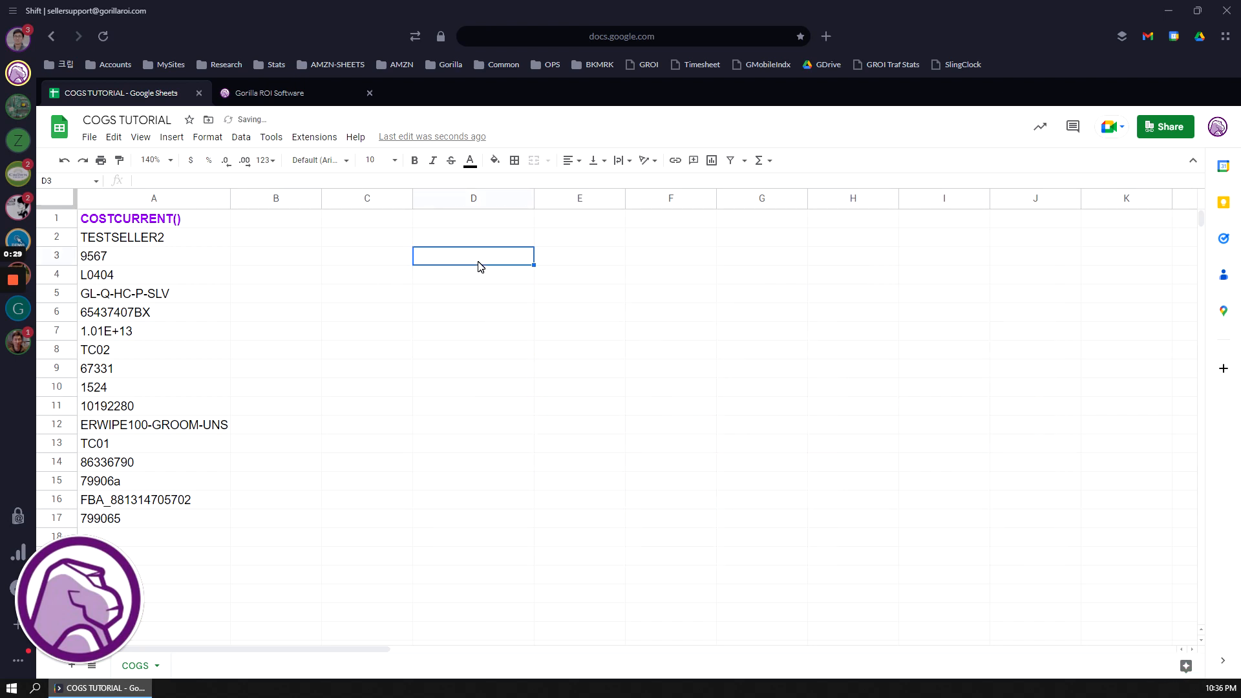
# Highlight the seller name cell A2 with a yellow fill.
pyautogui.click(181, 244)
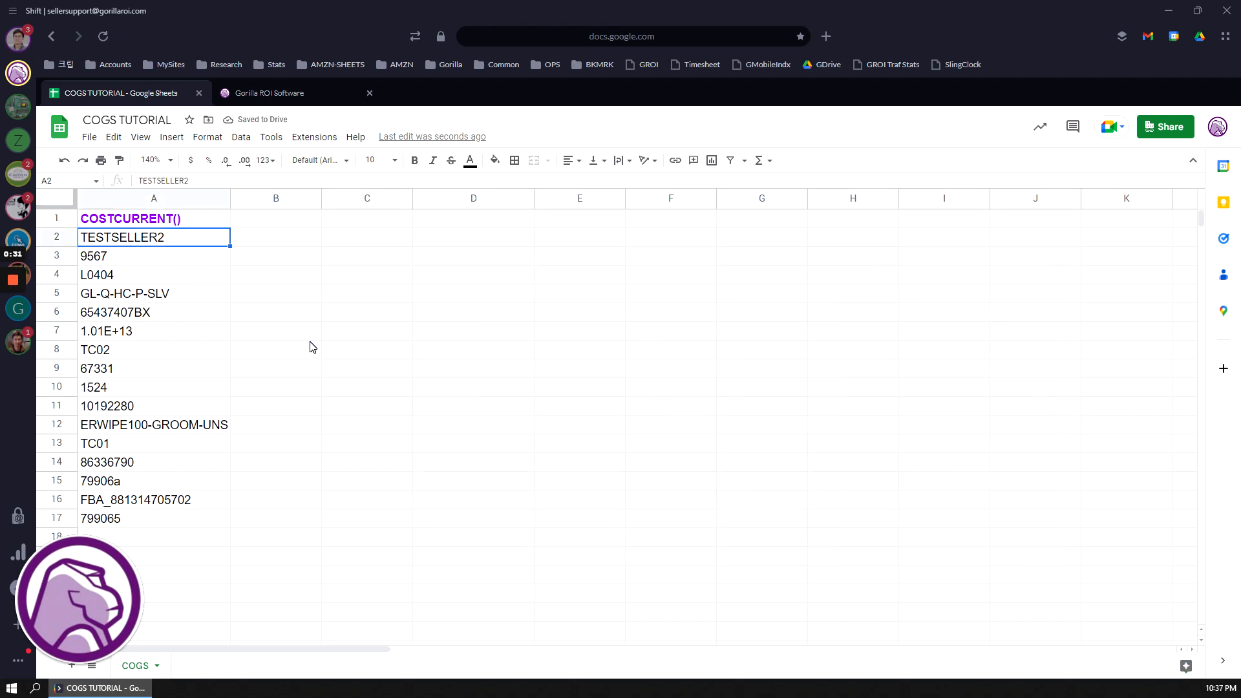
pyautogui.click(494, 160)
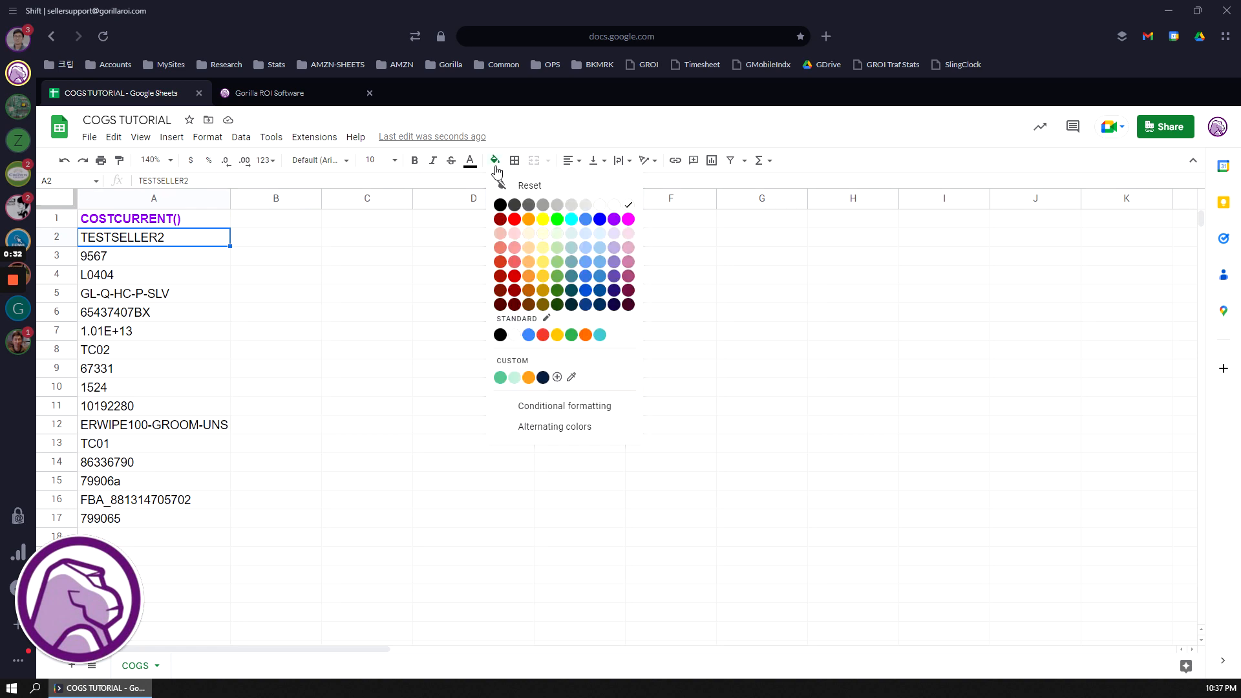
pyautogui.click(542, 223)
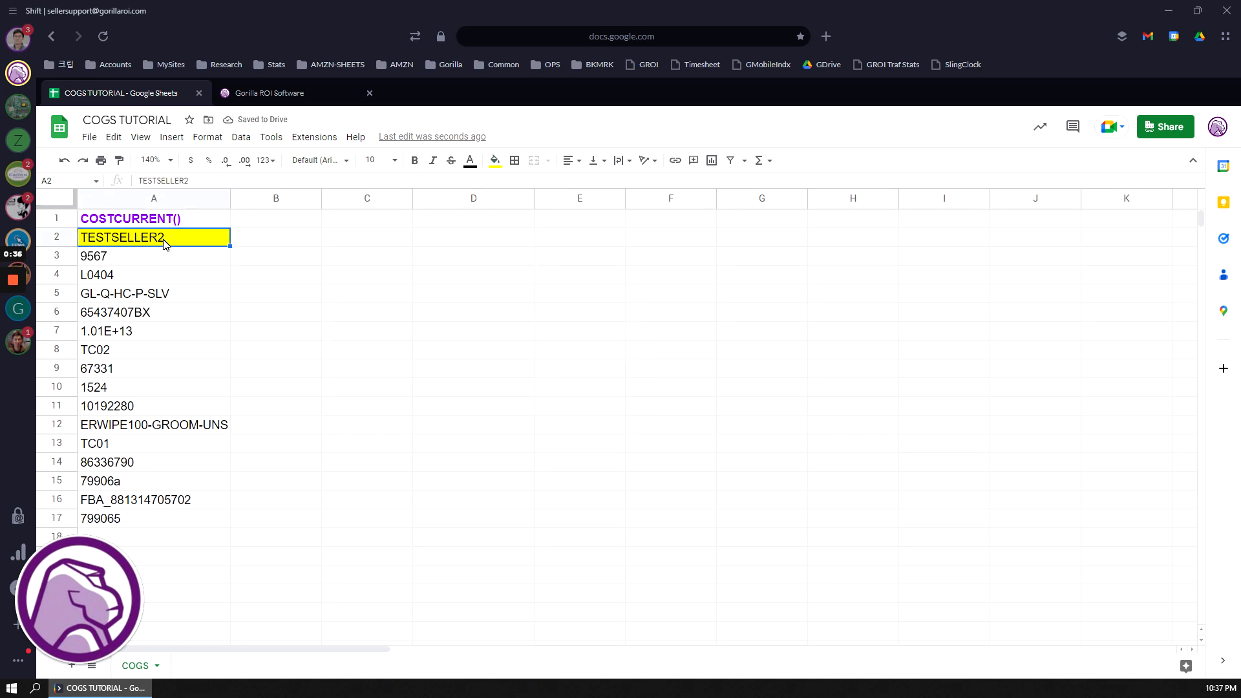
pyautogui.press('Up')
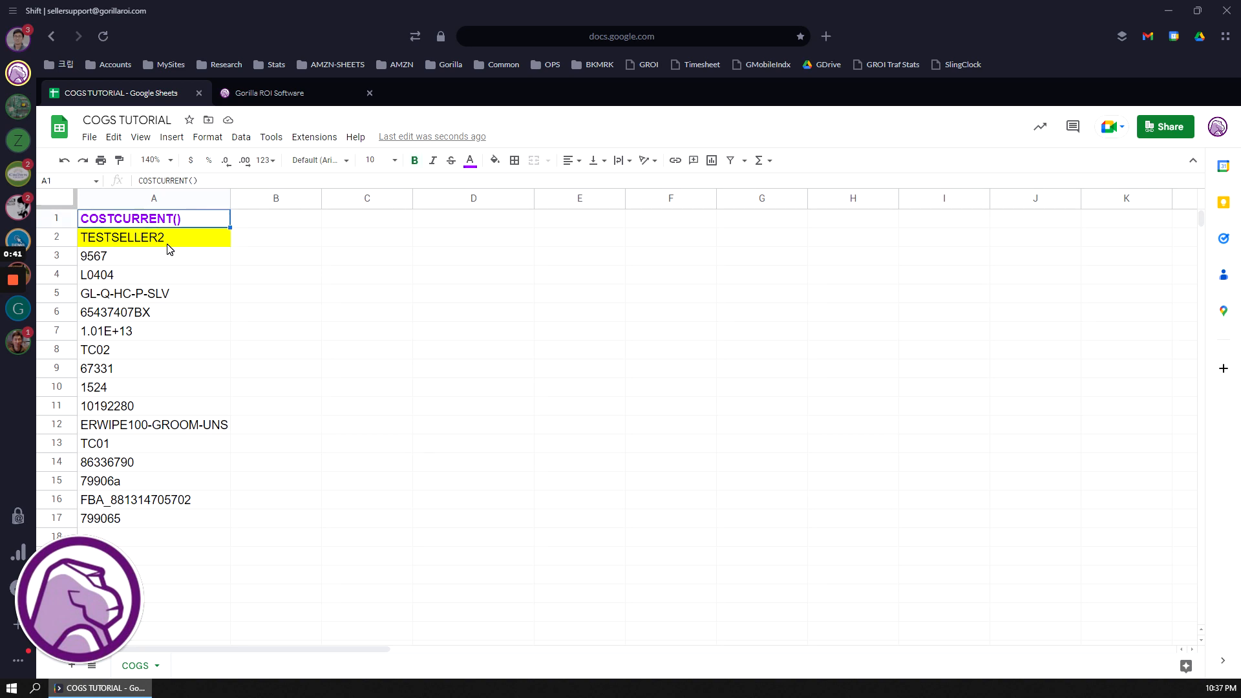
# Review the seller name in A2 and the SKU list beneath it, including the formula in A3.
pyautogui.click(167, 244)
pyautogui.doubleClick(167, 253)
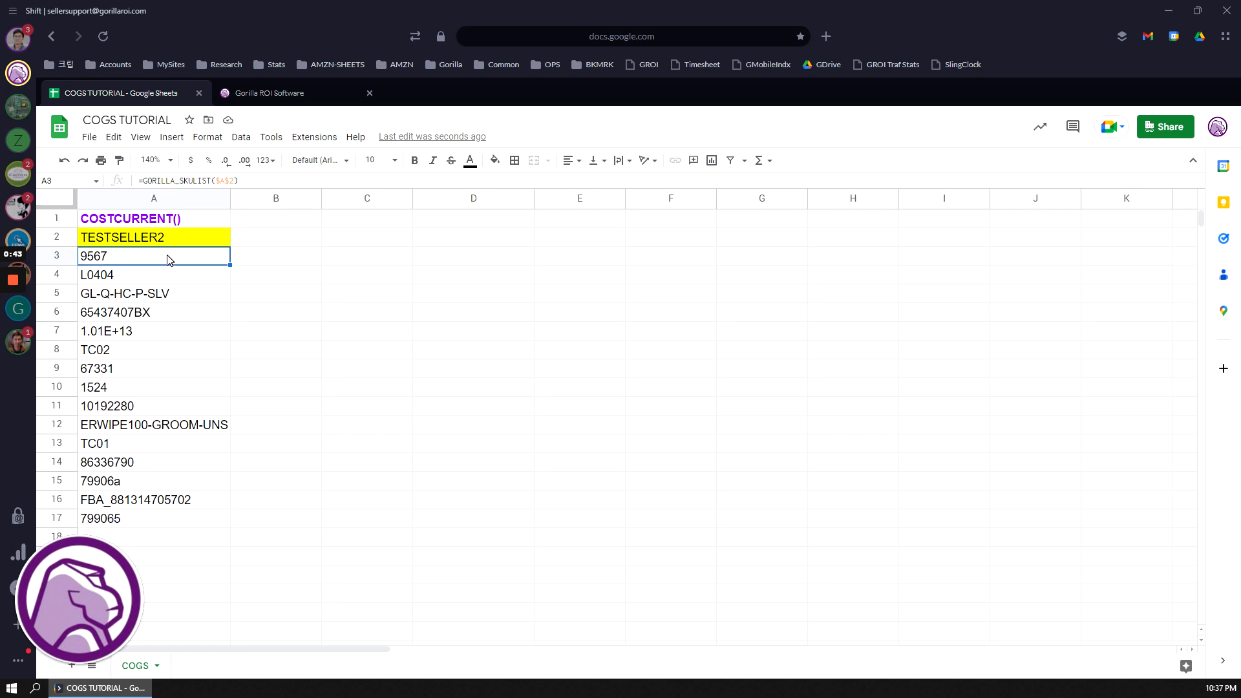
pyautogui.press('Escape')
pyautogui.keyDown('shift'); pyautogui.click(142, 527); pyautogui.keyUp('shift')
pyautogui.click(146, 395)
pyautogui.click(183, 296)
pyautogui.click(191, 240)
# Enter the formula =GORILLA_COSTCURRENT(A2) in cell C2 to generate the seller's current cost table.
pyautogui.click(264, 243)
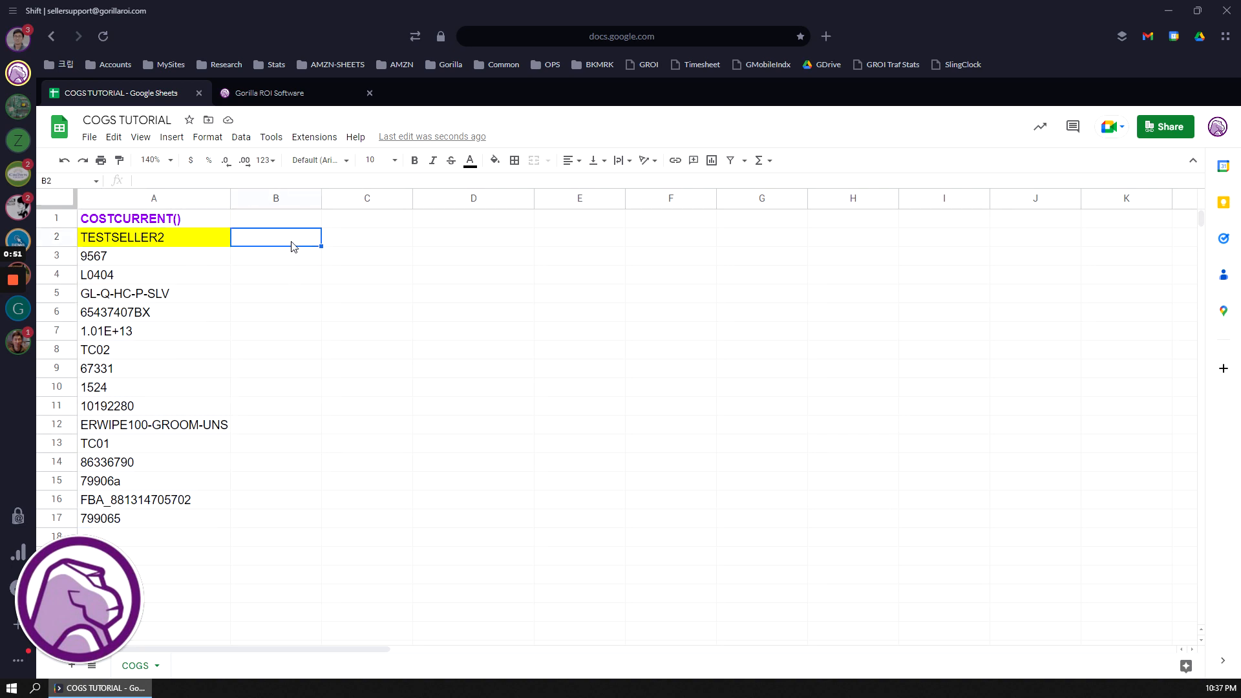
pyautogui.press('Right')
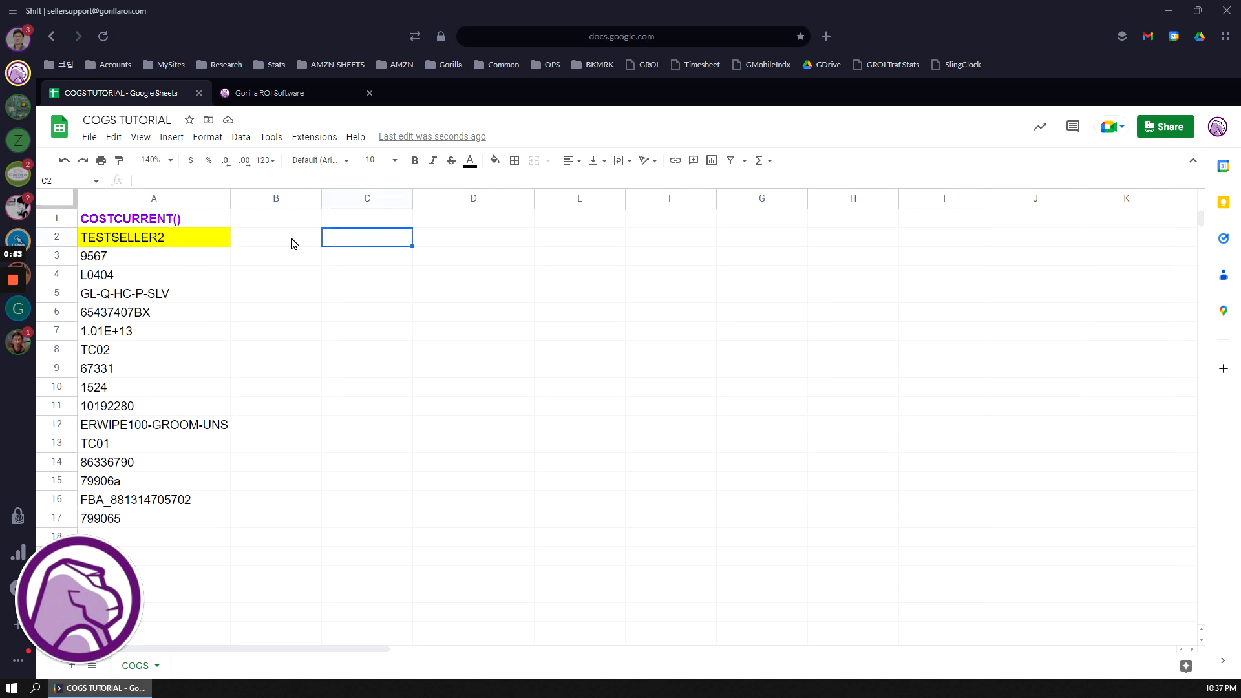
pyautogui.write('=gorilla_cost')
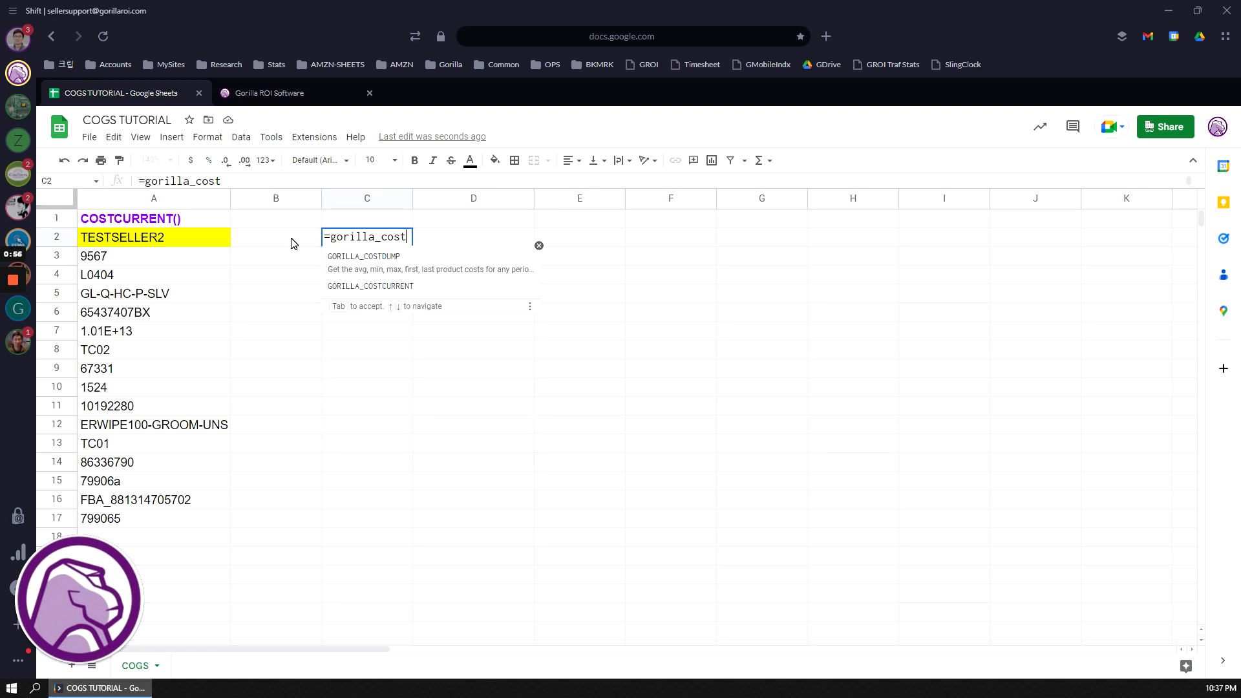
pyautogui.click(393, 286)
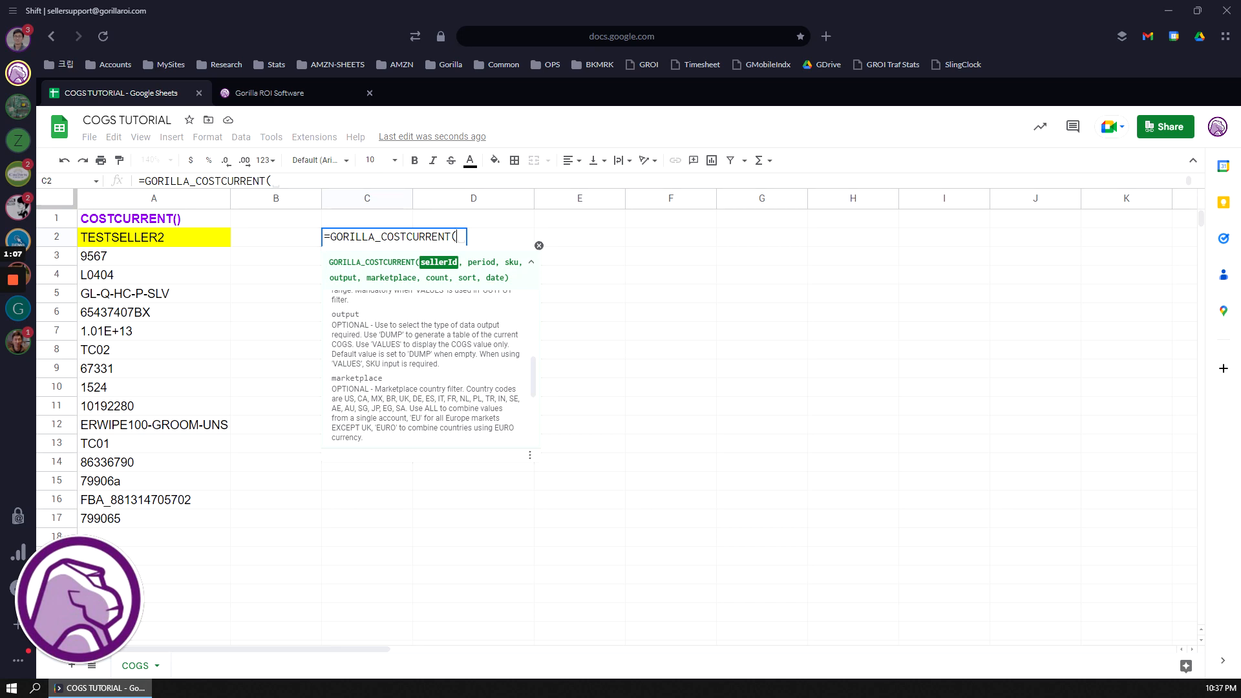
pyautogui.click(183, 236)
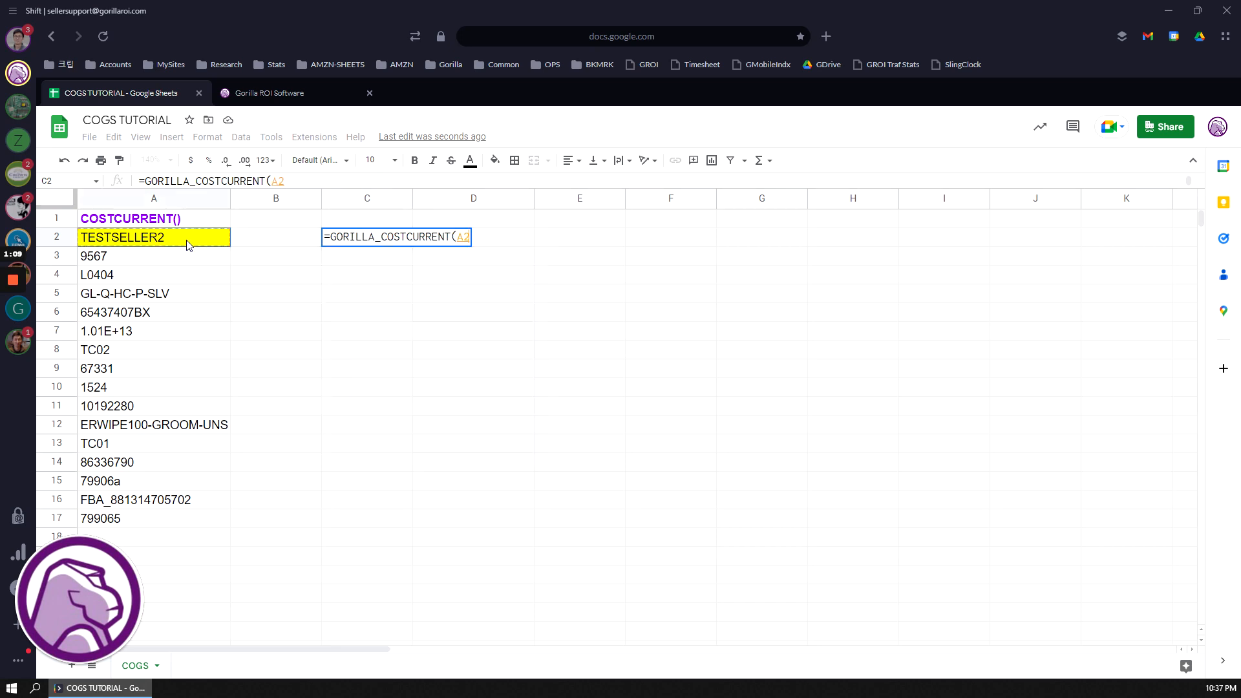
pyautogui.write(',')
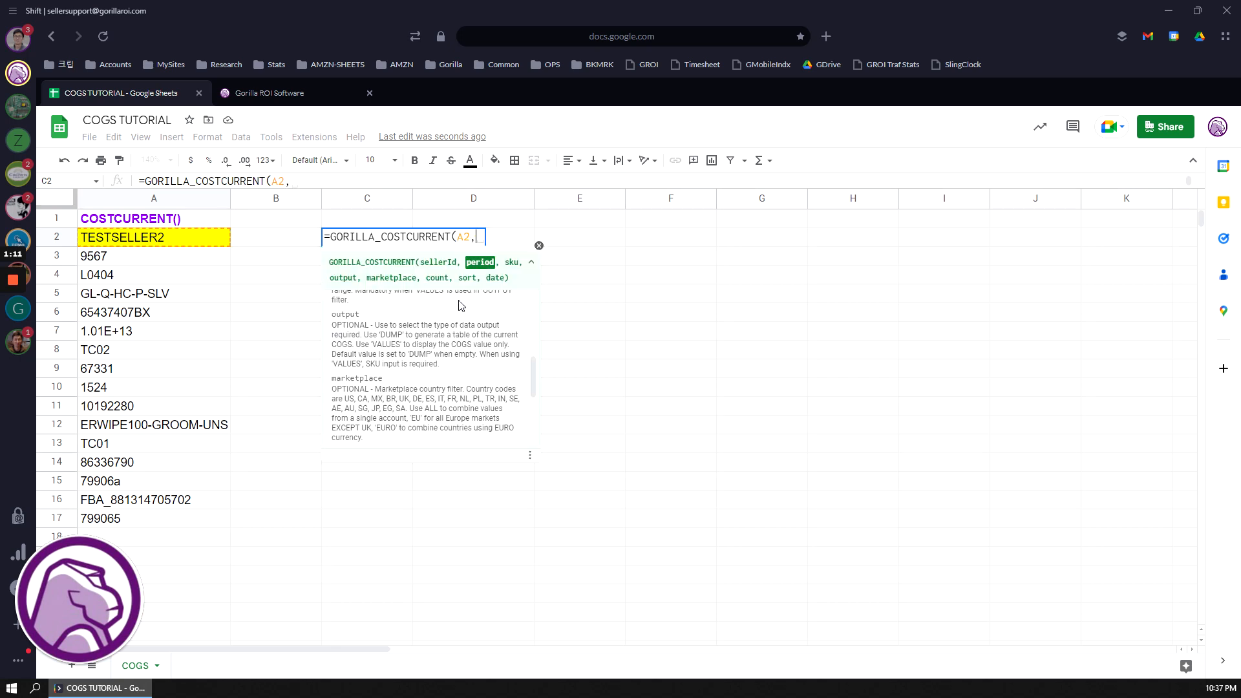
pyautogui.scroll(5, 451, 373)
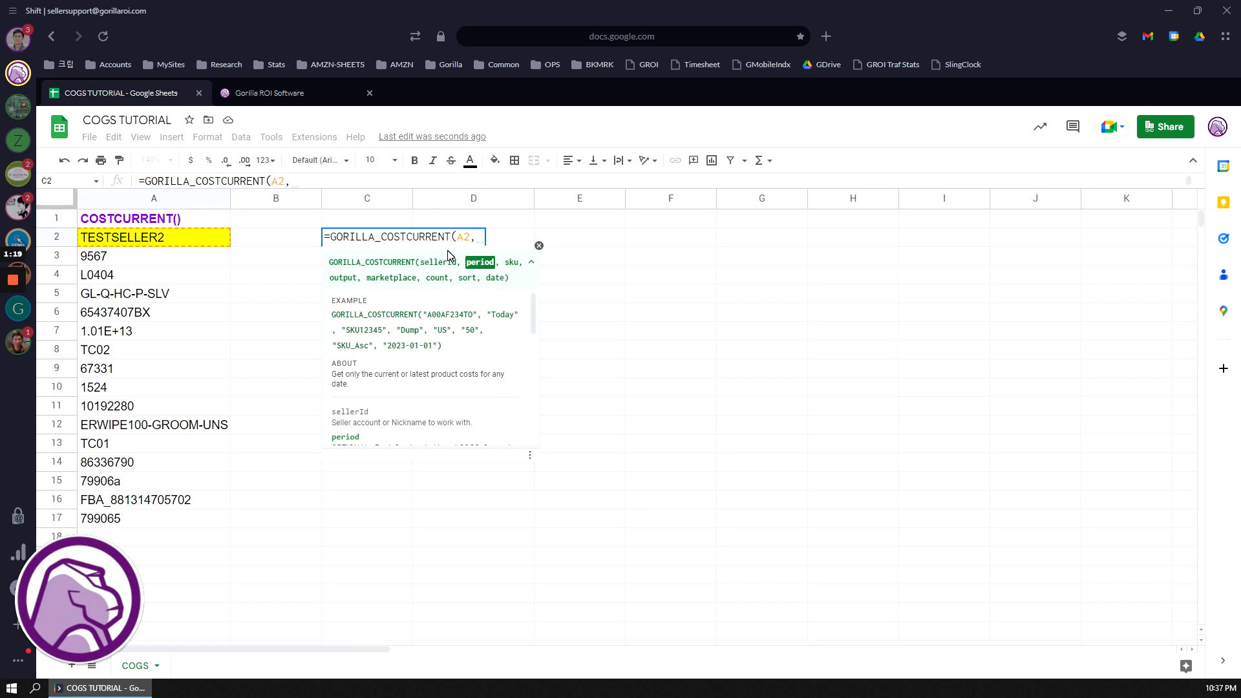
pyautogui.press('BackSpace')
pyautogui.write(')')
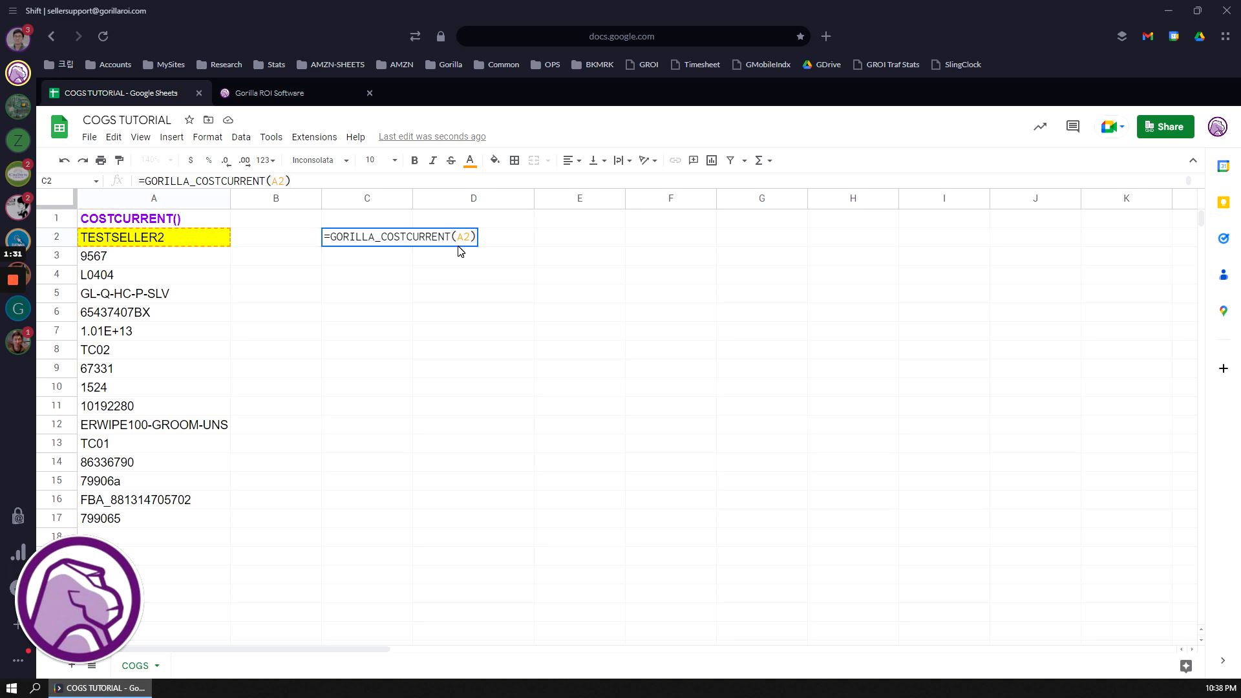
pyautogui.press('Return')
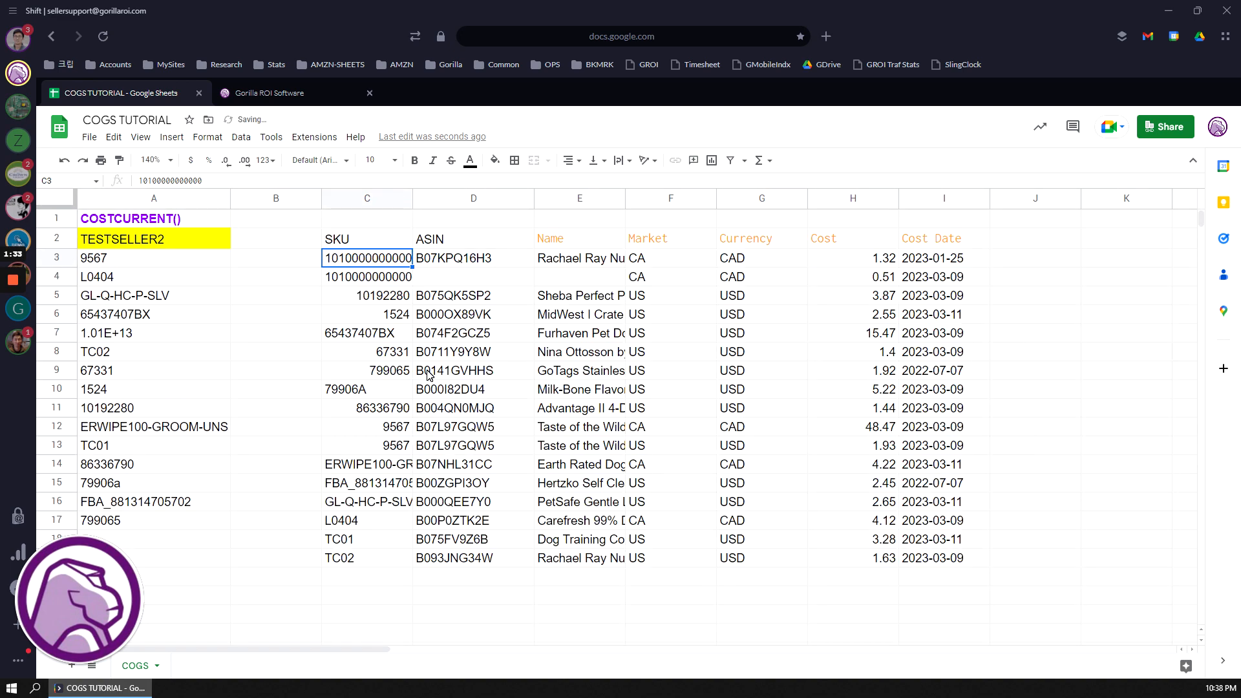
# Examine the generated table's markets and cost dates, and check the cost and date of the GoTags product in row 9.
pyautogui.click(387, 245)
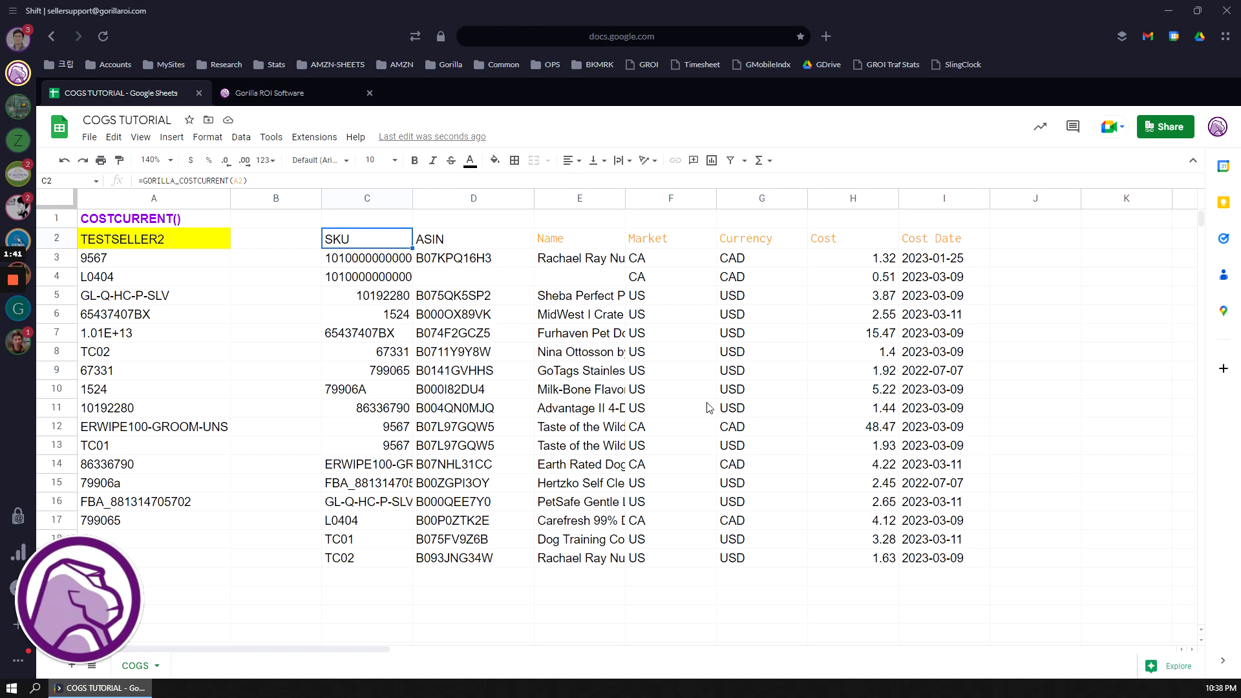
pyautogui.moveTo(672, 277); pyautogui.dragTo(672, 464)
pyautogui.moveTo(934, 314); pyautogui.dragTo(937, 483)
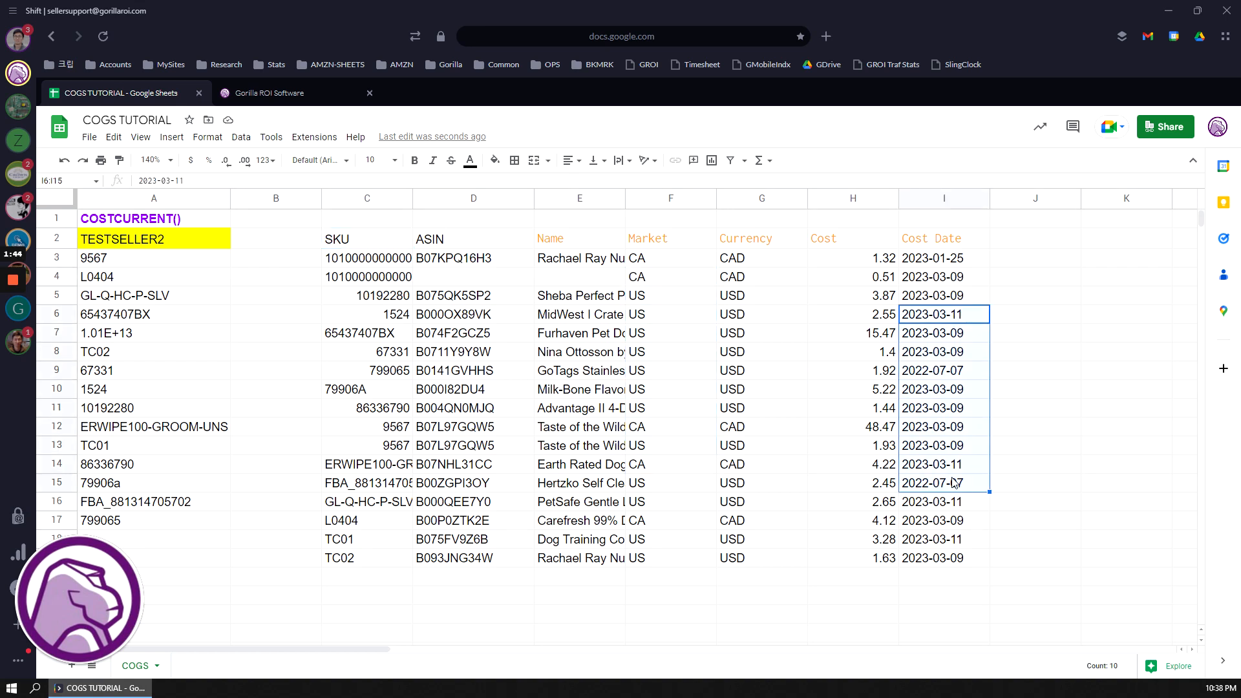
pyautogui.click(935, 405)
pyautogui.click(938, 371)
pyautogui.click(871, 372)
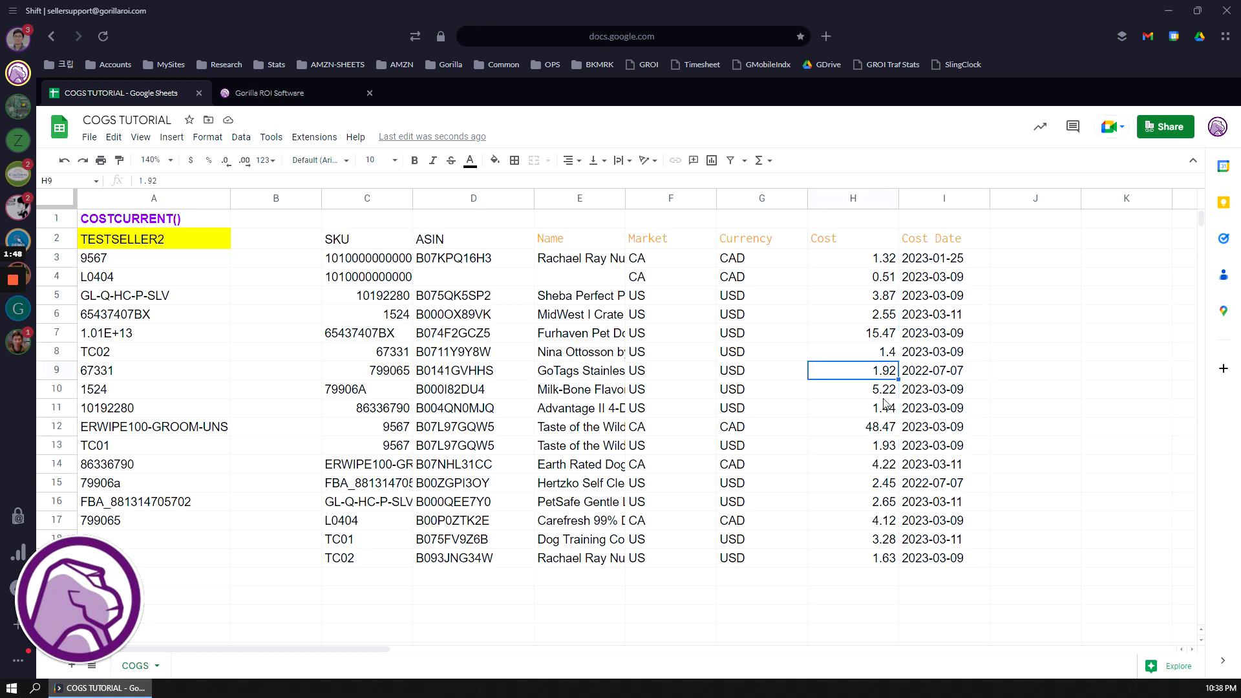
pyautogui.click(619, 373)
pyautogui.keyDown('shift'); pyautogui.click(963, 382); pyautogui.keyUp('shift')
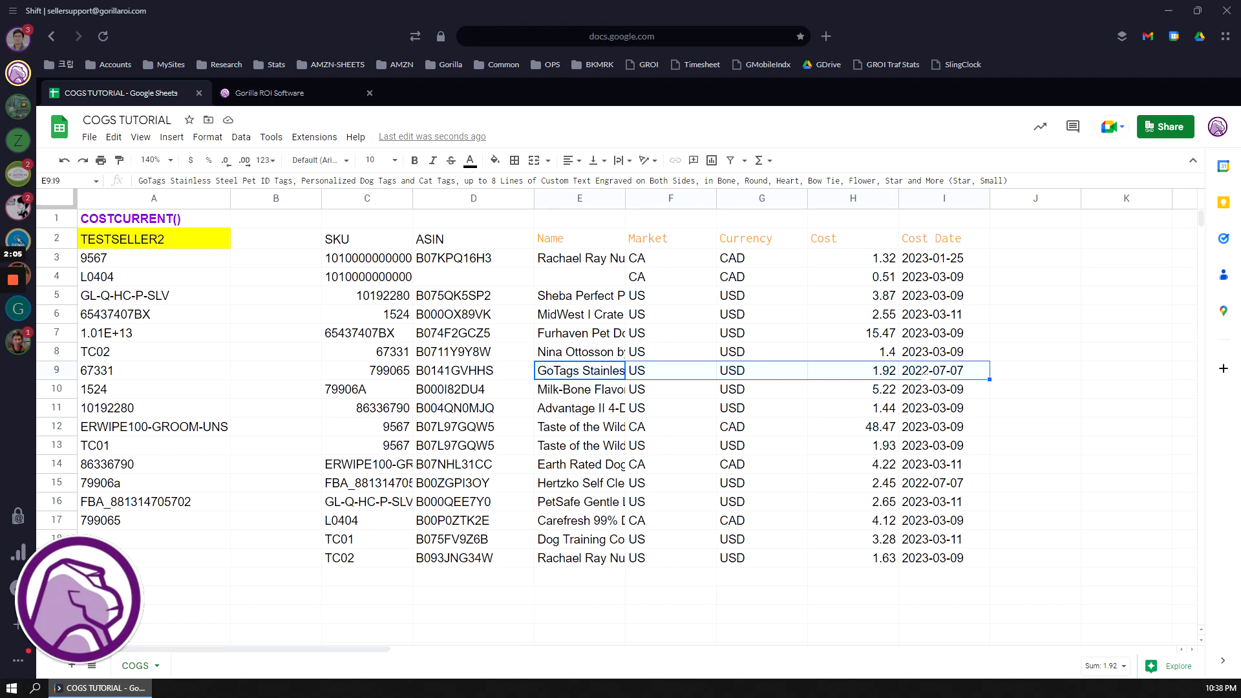
pyautogui.click(871, 375)
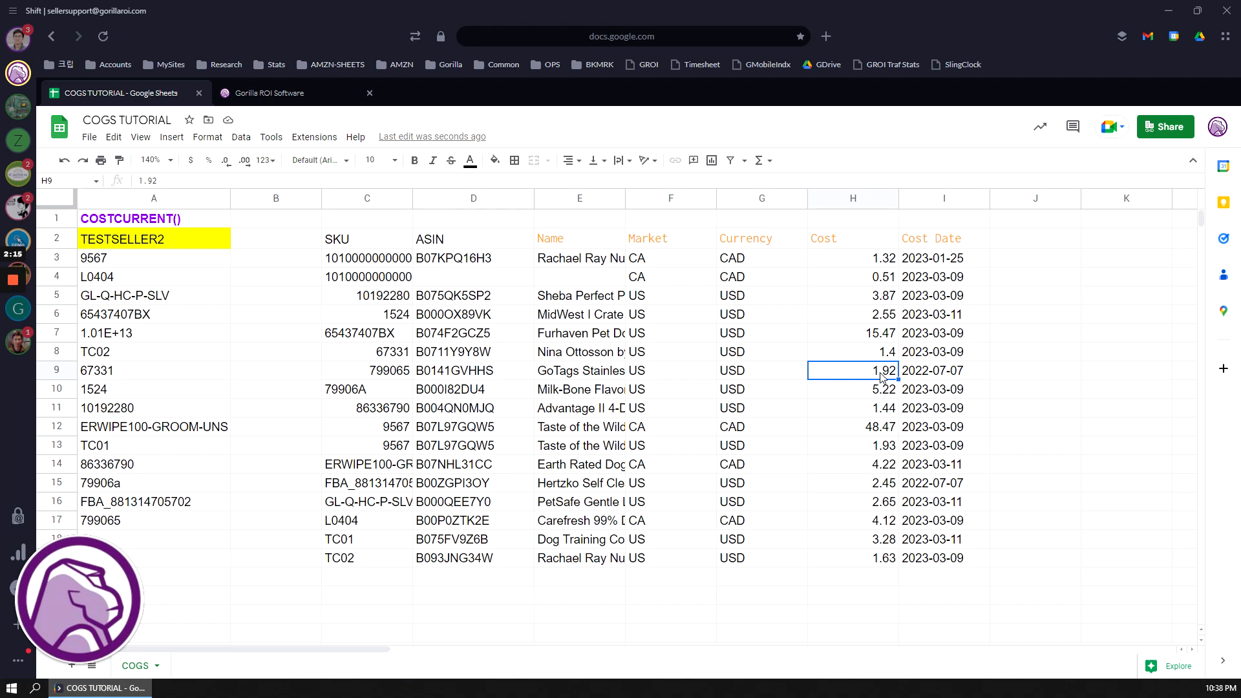
pyautogui.click(964, 373)
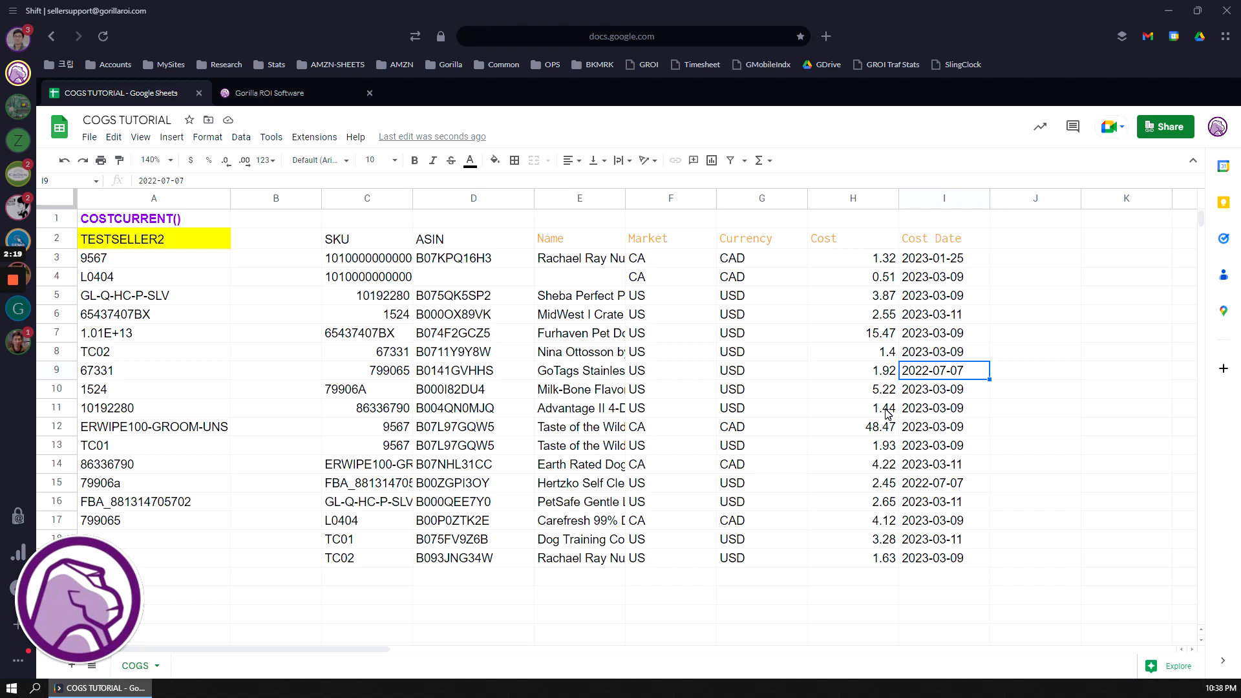
pyautogui.click(889, 377)
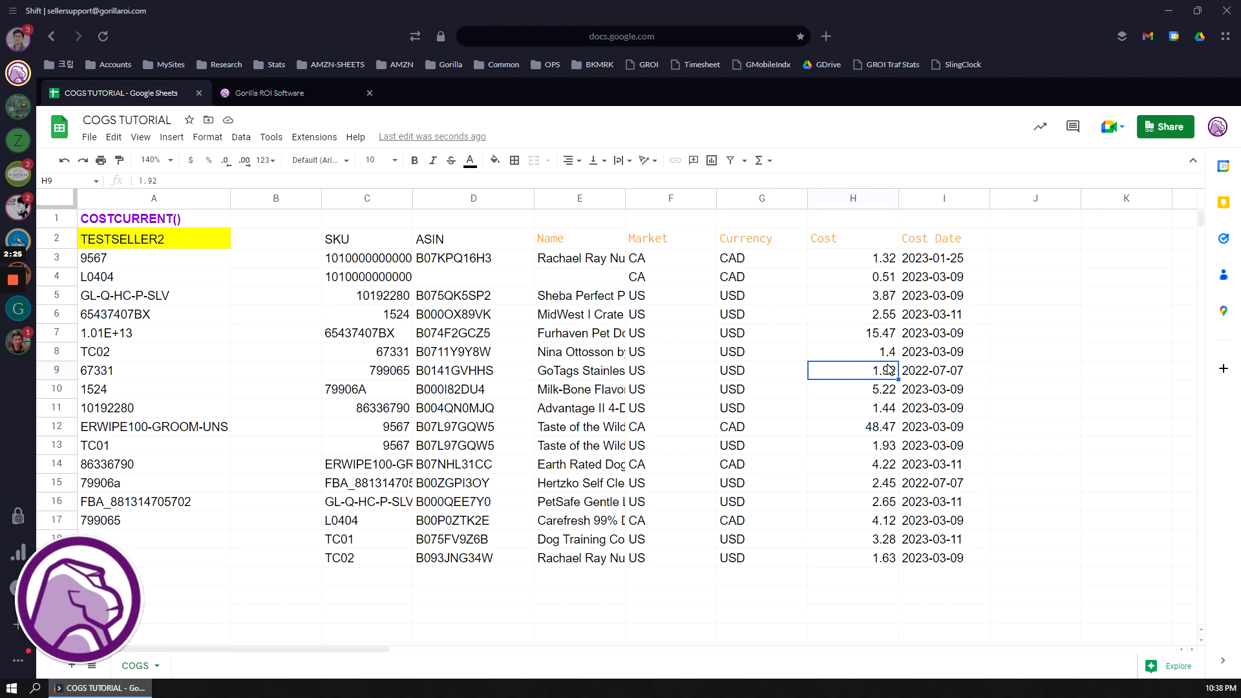
# Review the generated table column by column: cost, cost date, currency, product name, ASIN and SKU.
pyautogui.moveTo(372, 266); pyautogui.dragTo(389, 271)
pyautogui.keyDown('shift'); pyautogui.click(881, 553); pyautogui.keyUp('shift')
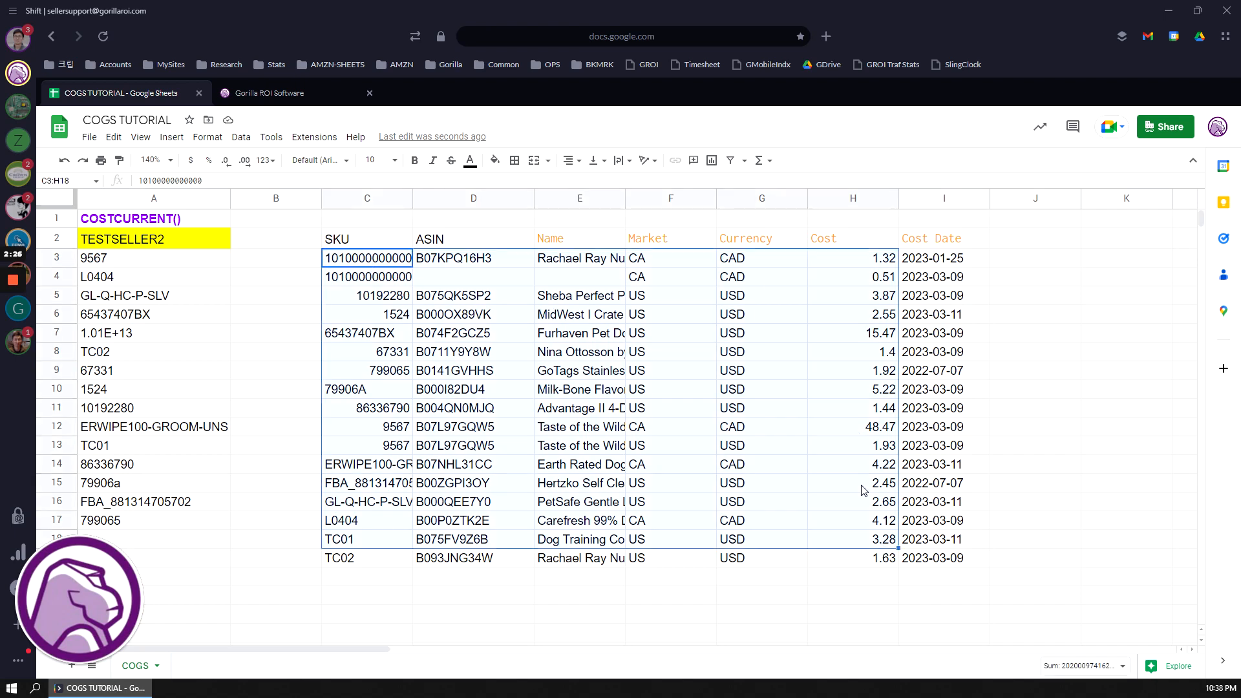
pyautogui.click(845, 261)
pyautogui.hotkey('ctrl', 'shift', 'Down')
pyautogui.moveTo(947, 260); pyautogui.dragTo(950, 540)
pyautogui.moveTo(762, 278); pyautogui.dragTo(757, 484)
pyautogui.moveTo(568, 296); pyautogui.dragTo(559, 464)
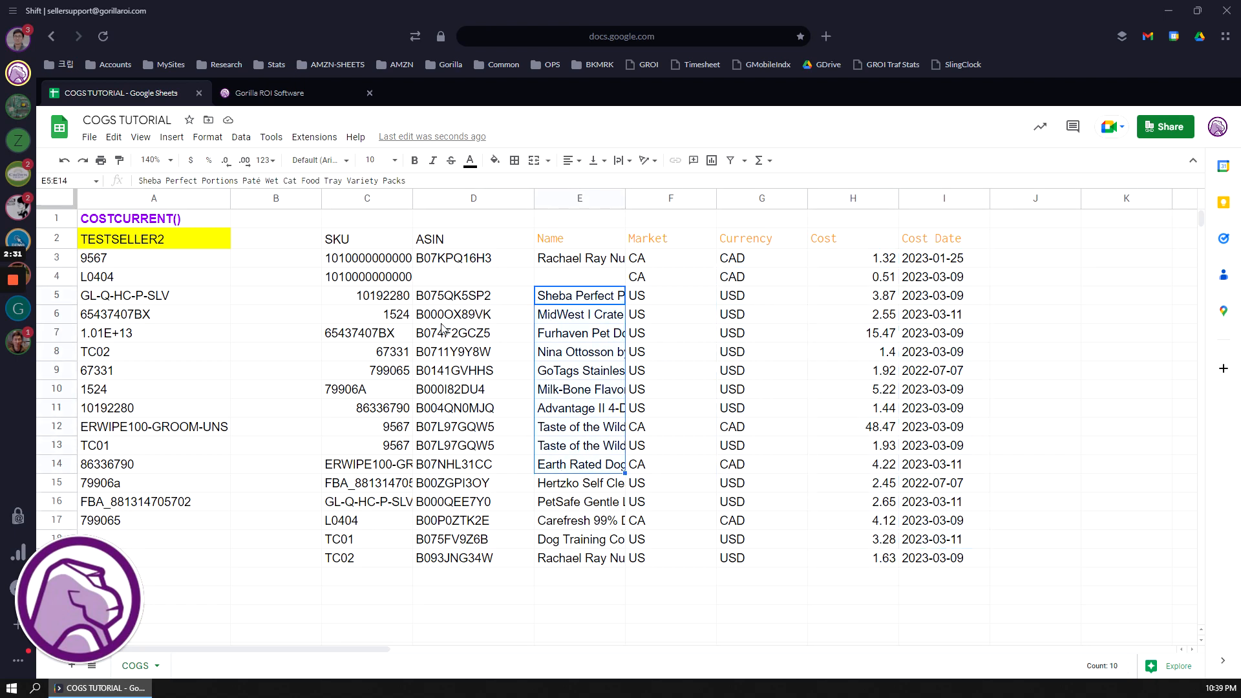
pyautogui.moveTo(446, 296); pyautogui.dragTo(445, 427)
pyautogui.moveTo(369, 295); pyautogui.dragTo(375, 482)
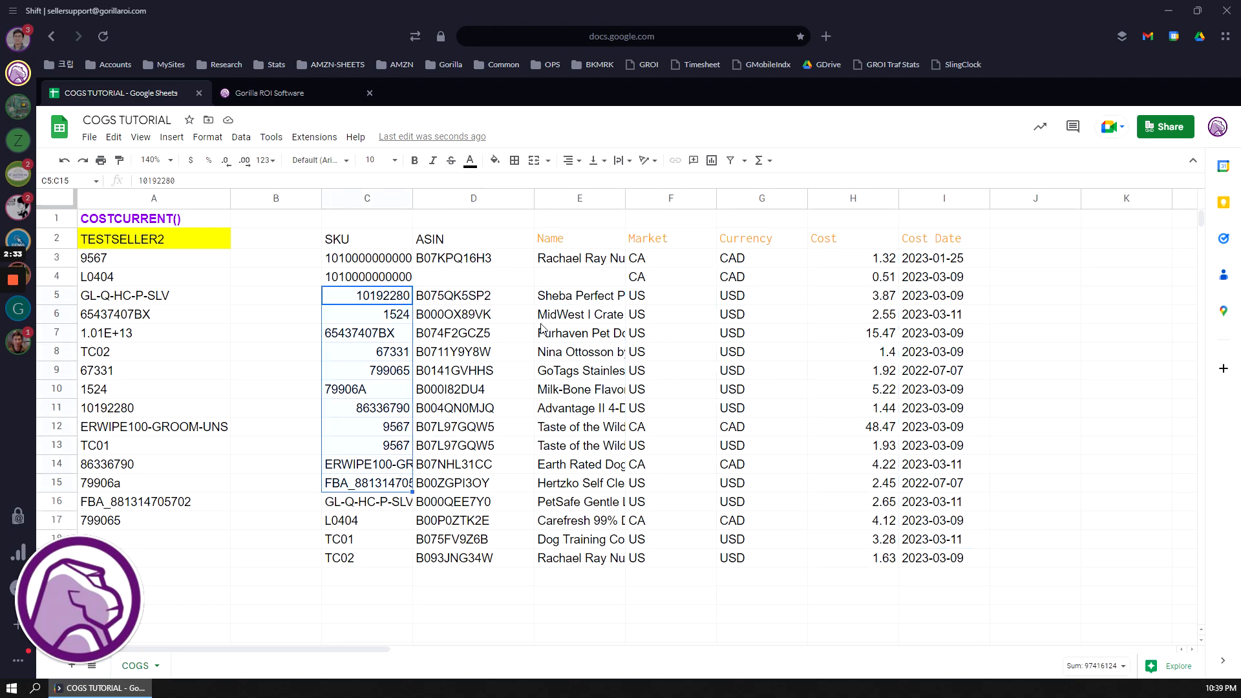
pyautogui.moveTo(388, 243); pyautogui.dragTo(974, 533)
pyautogui.click(672, 426)
pyautogui.click(385, 240)
pyautogui.write('=GORILLA_COSTCURRENT(A2)')
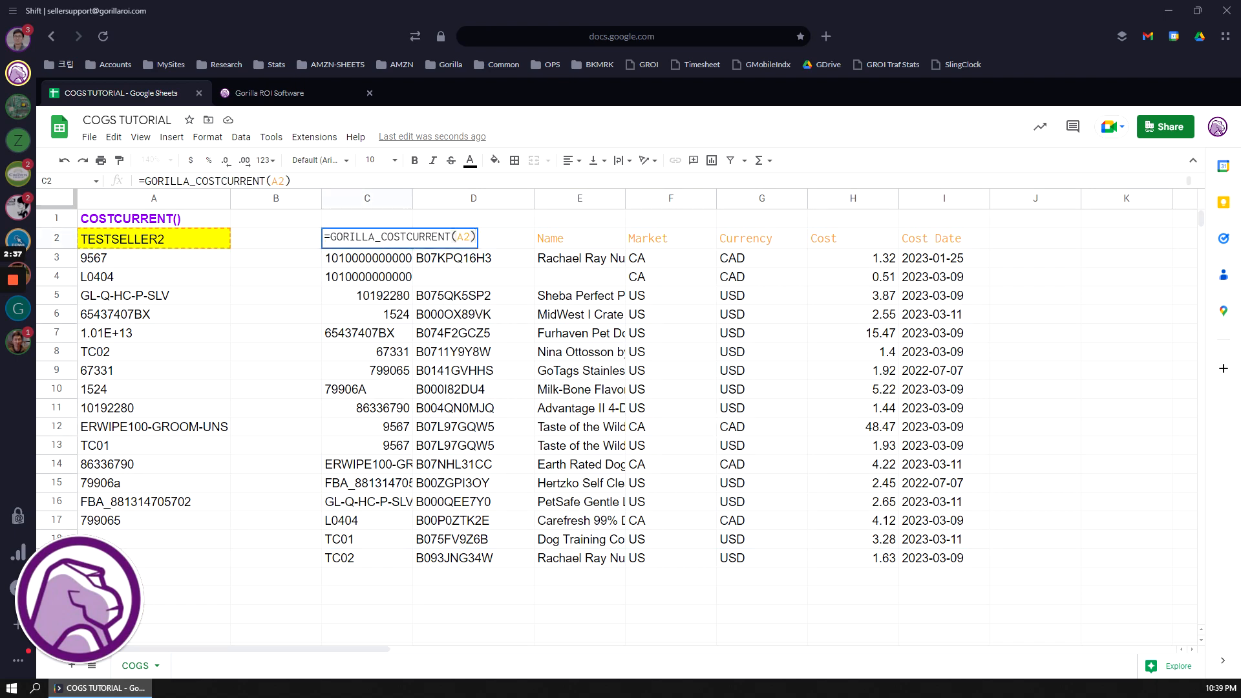
pyautogui.press('Delete')
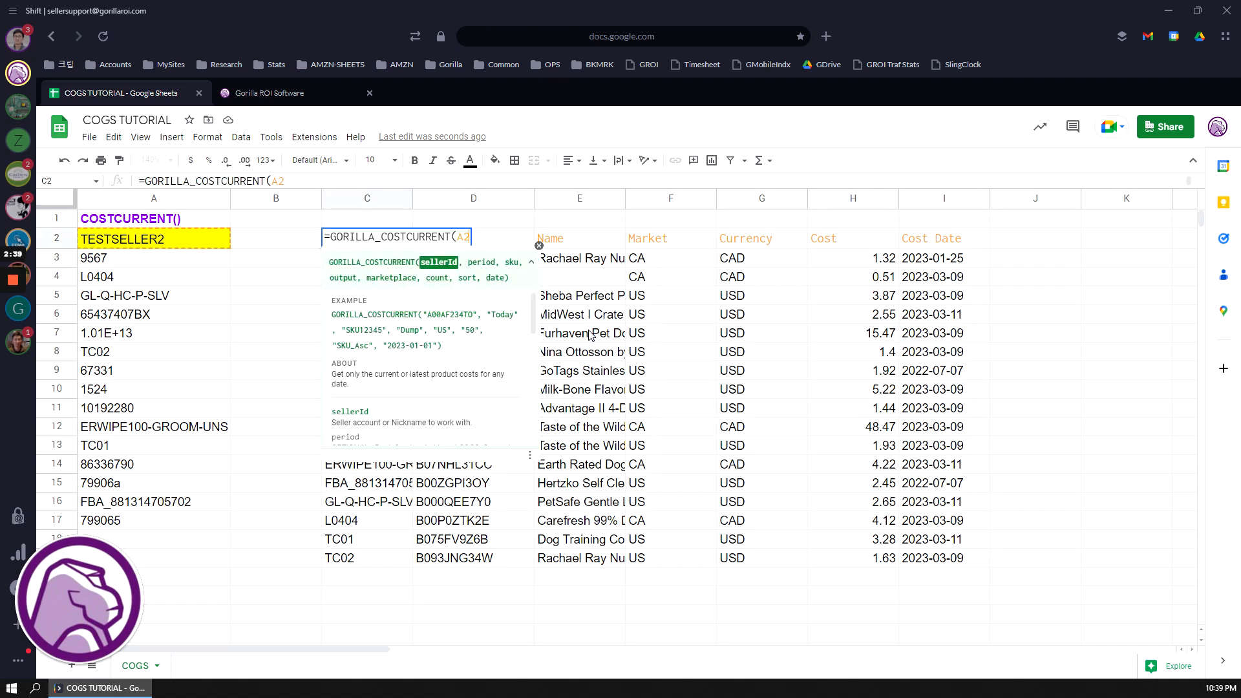
pyautogui.write(',')
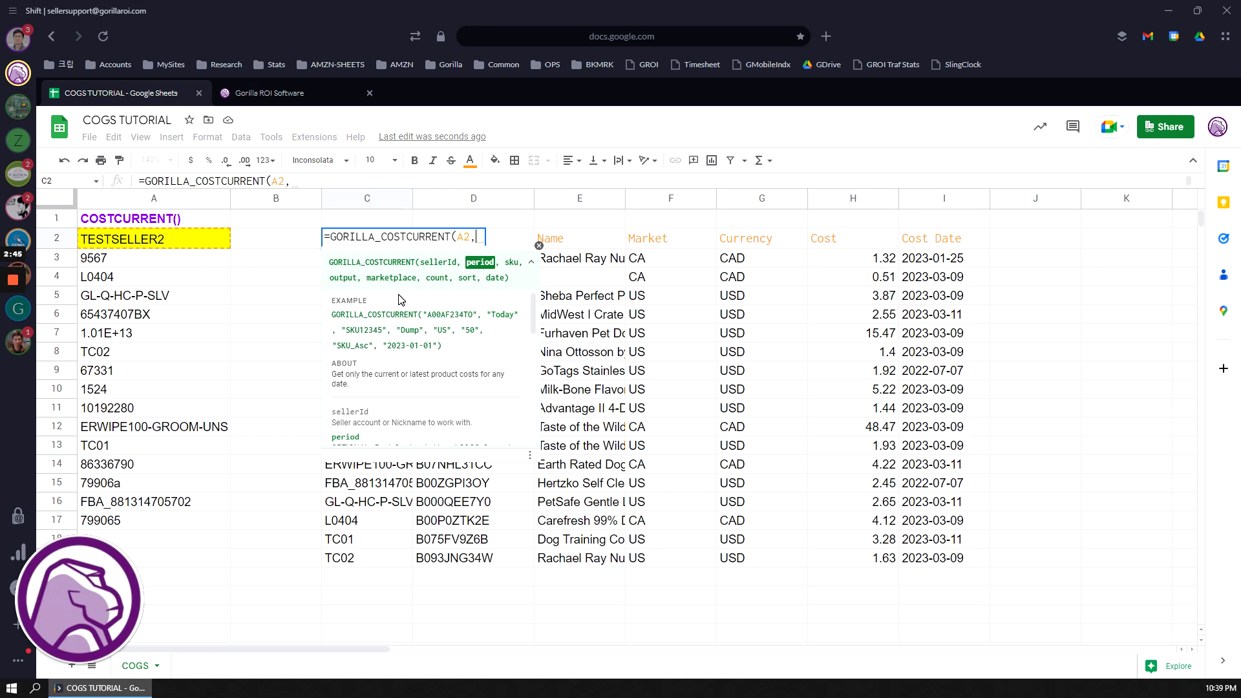
pyautogui.press('Return')
# Enter the period 2023-01 in cell C1 above the cost table.
pyautogui.click(382, 219)
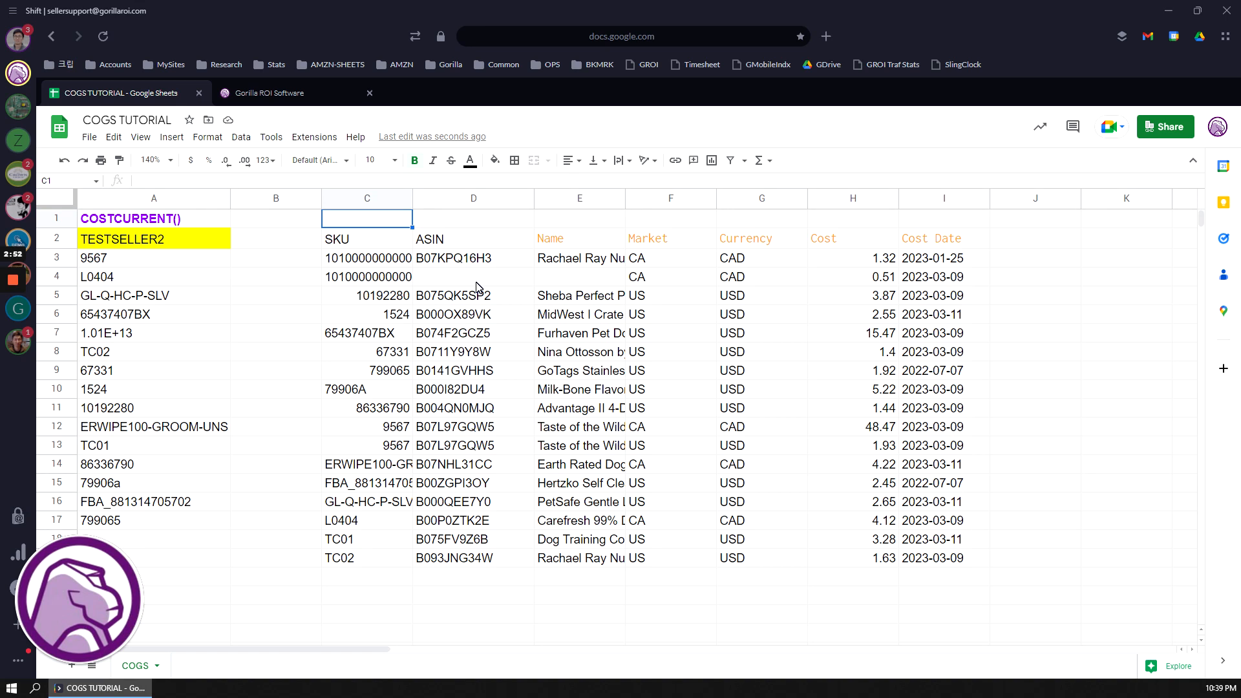
pyautogui.write('2023-01')
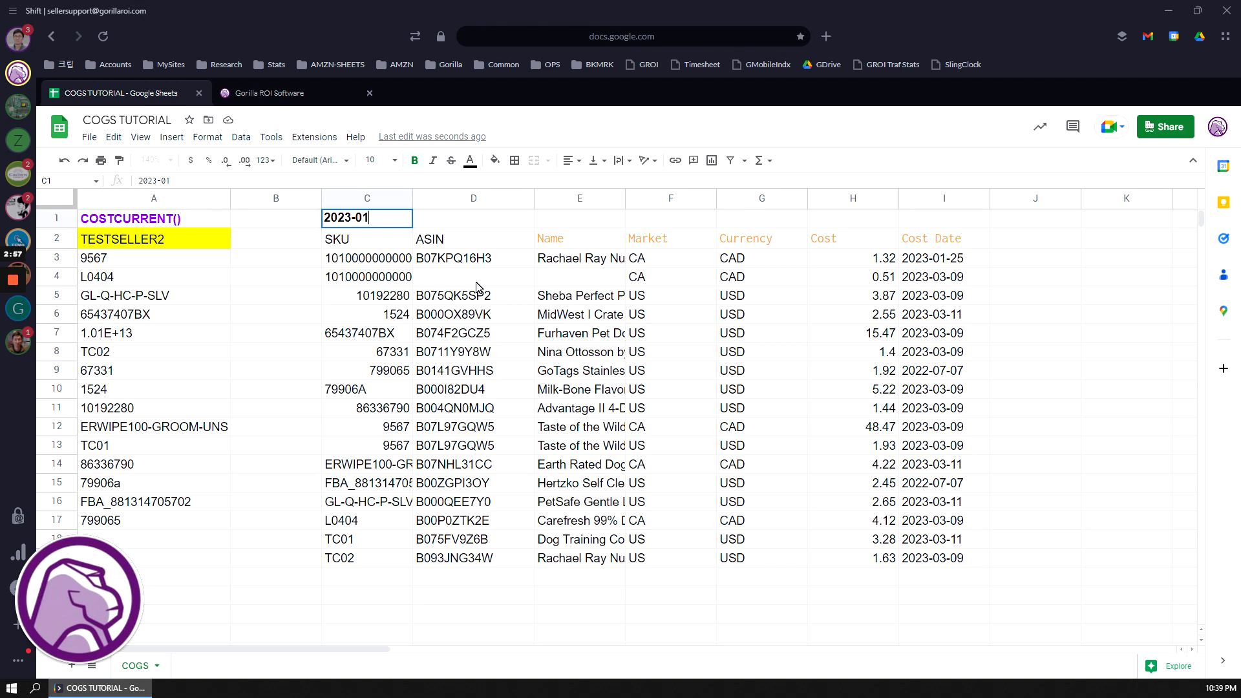
pyautogui.press('Return')
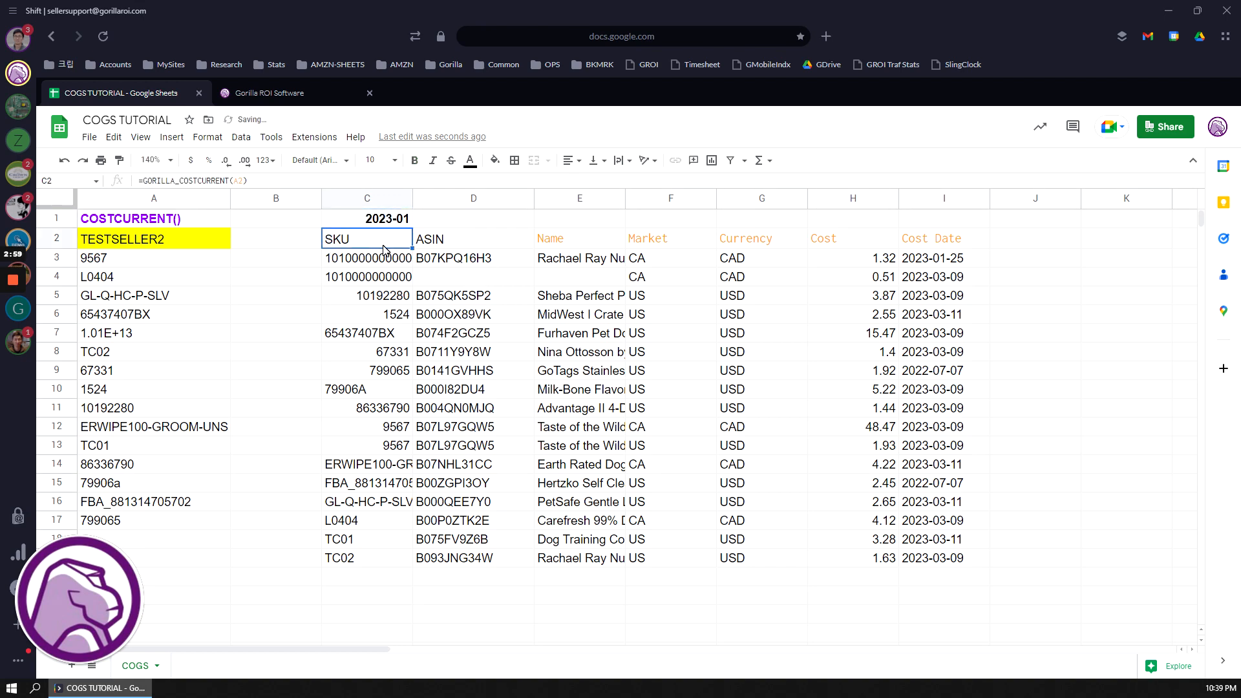
# Add cell C1 as the period argument so the formula in C2 reads =GORILLA_COSTCURRENT(A2,C1).
pyautogui.press('F2')
pyautogui.press('Left')
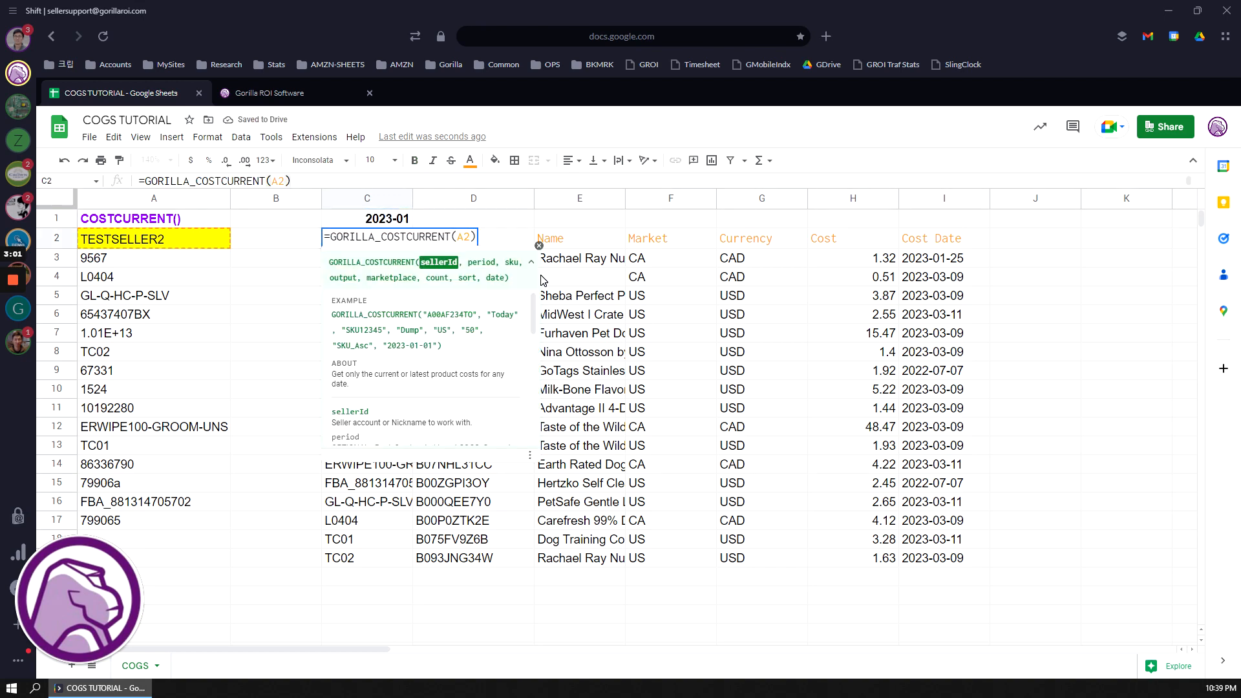
pyautogui.write(',C1')
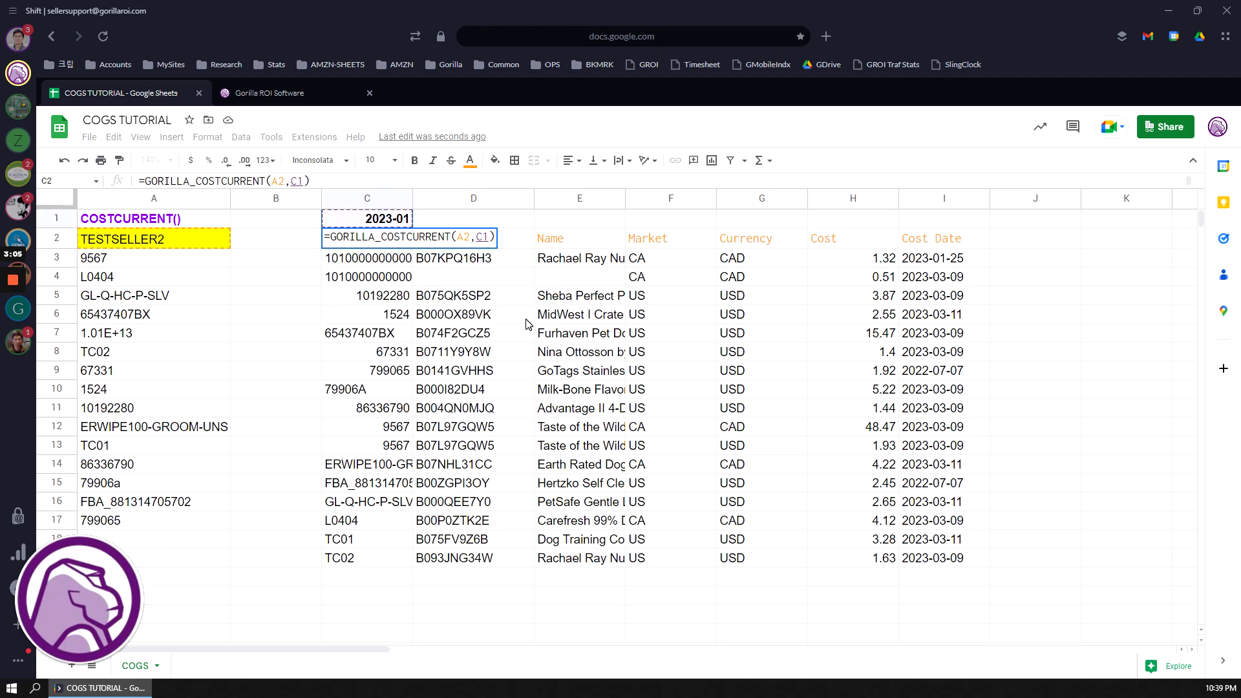
pyautogui.press('Return')
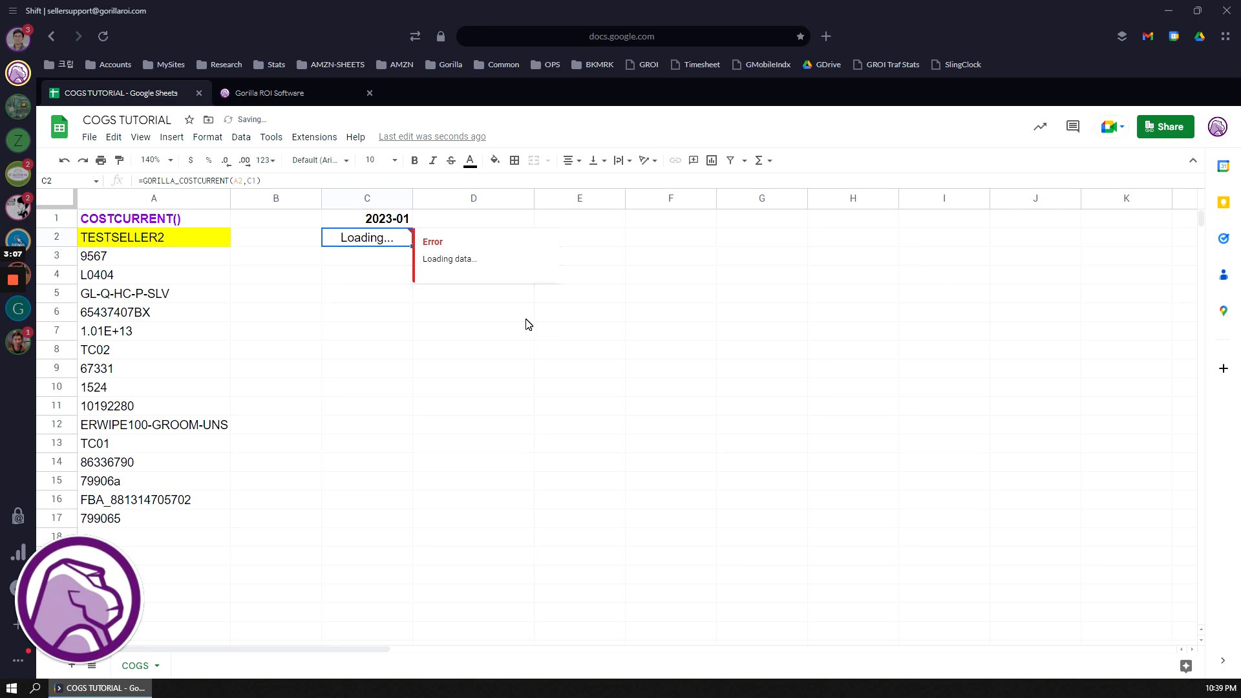
pyautogui.click(475, 446)
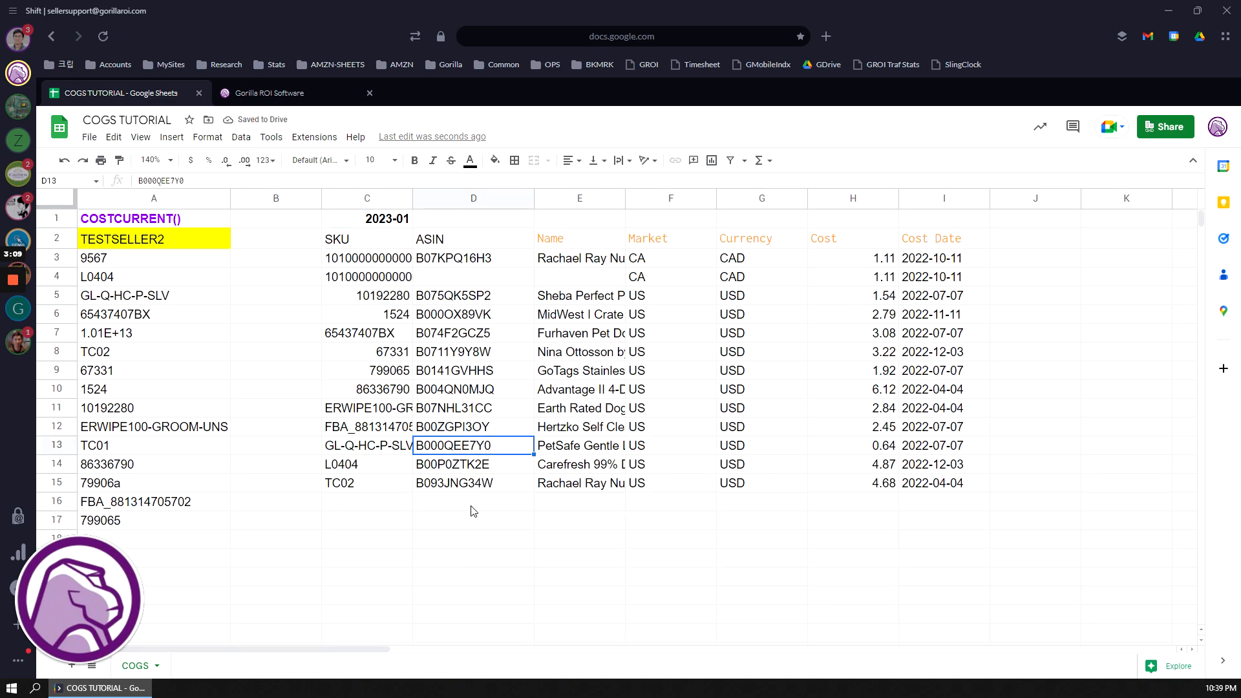
# Examine the period-filtered cost table and compare its cost dates with the period in cell C1.
pyautogui.click(396, 221)
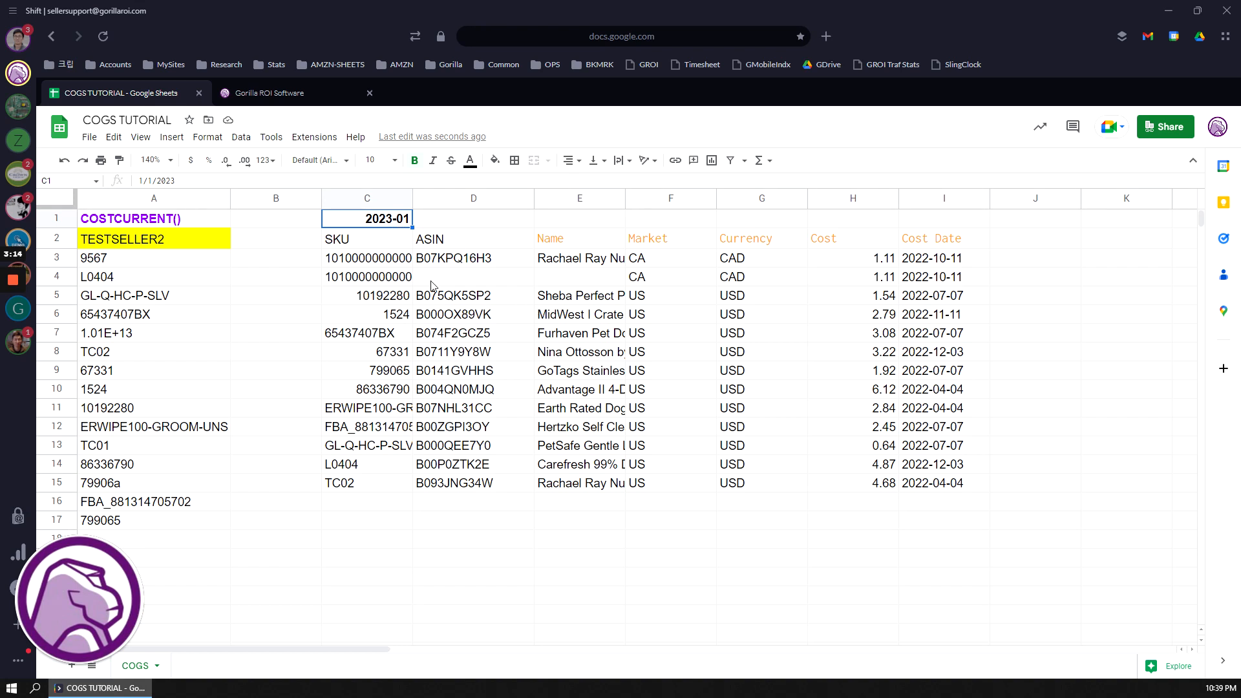
pyautogui.moveTo(377, 242); pyautogui.dragTo(898, 477)
pyautogui.click(782, 469)
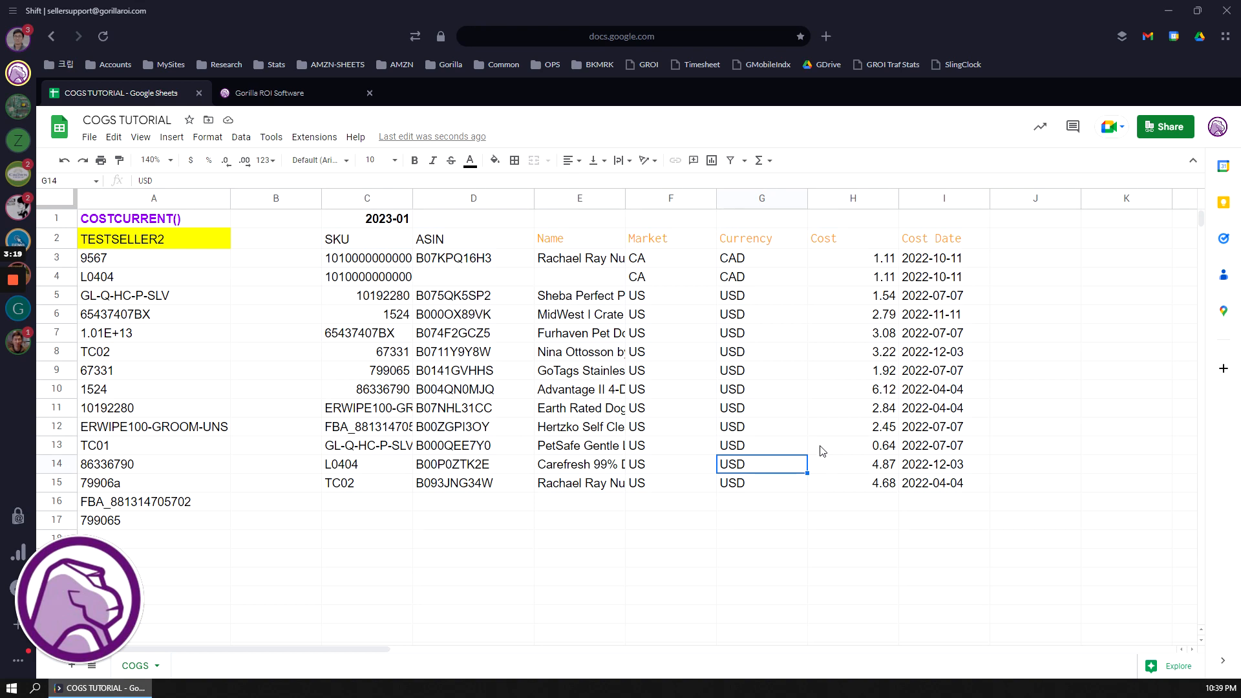
pyautogui.click(371, 223)
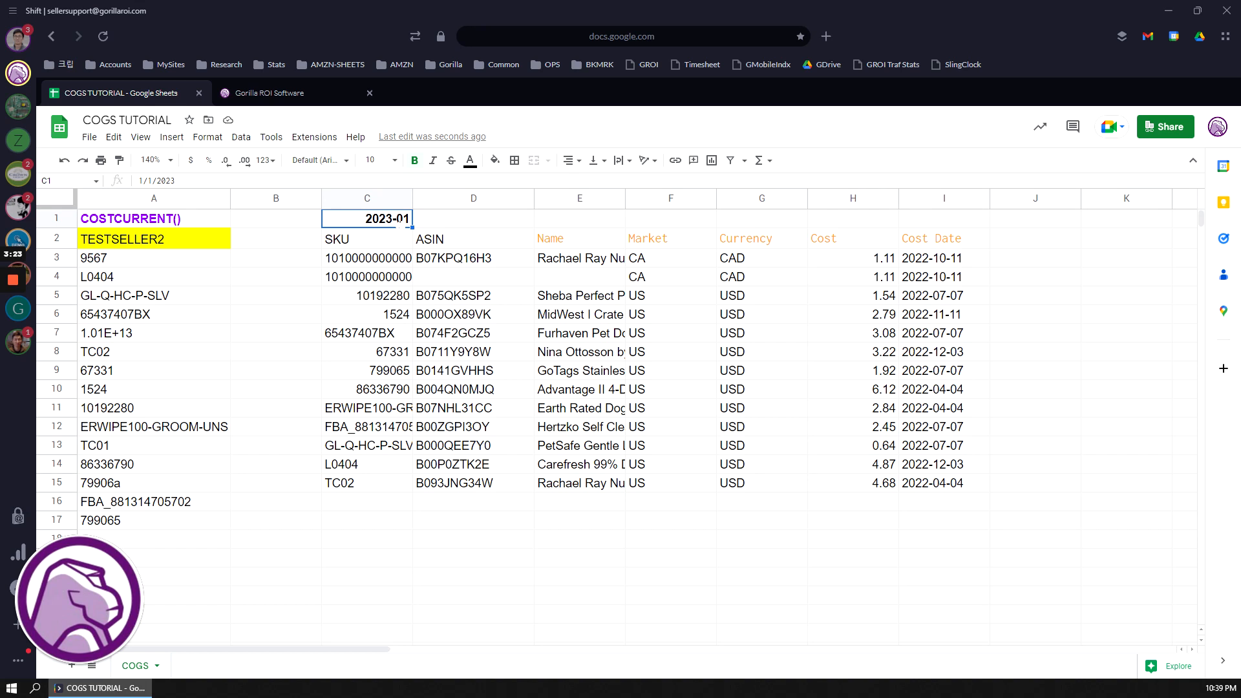
pyautogui.moveTo(949, 260); pyautogui.dragTo(972, 501)
pyautogui.click(876, 479)
pyautogui.click(946, 278)
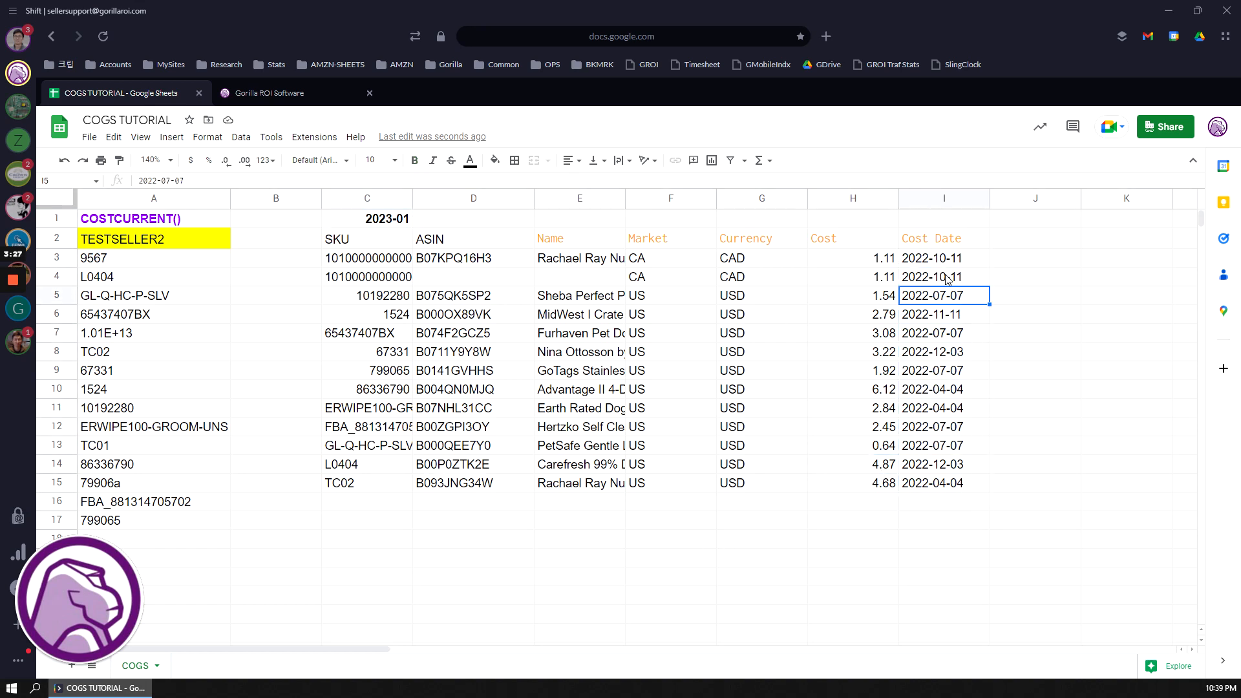
pyautogui.click(973, 464)
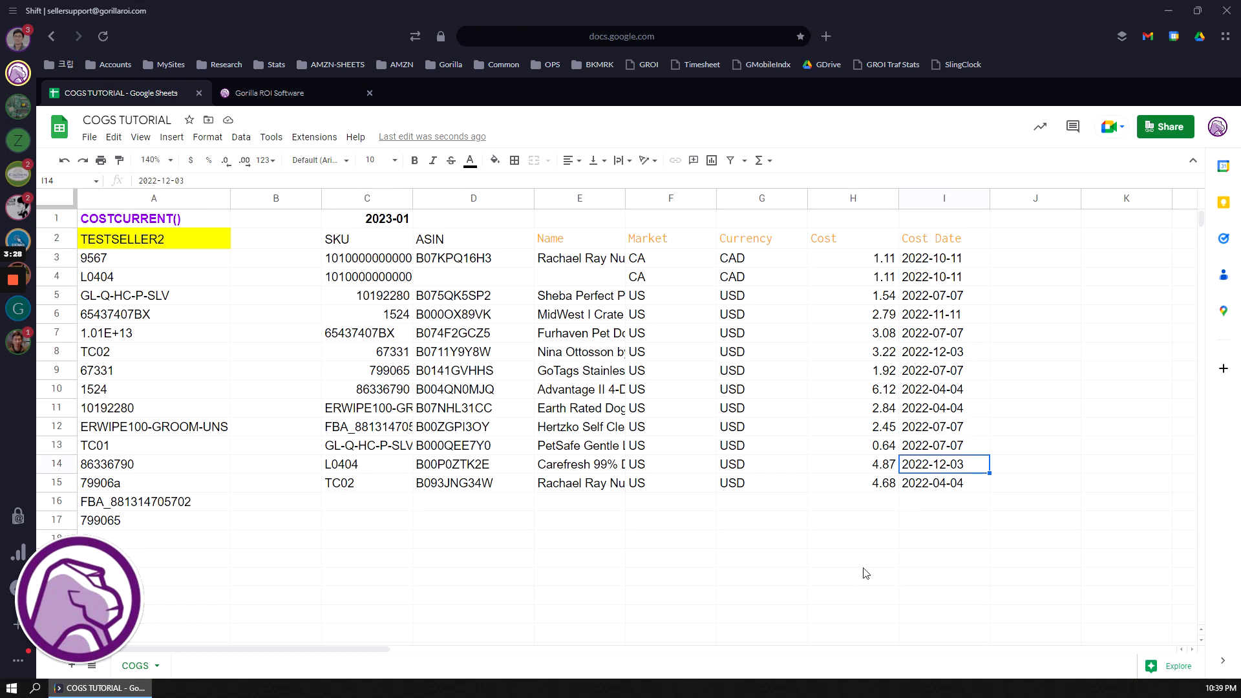
# Set the period in cell C1 to 2023-02.
pyautogui.click(398, 232)
pyautogui.doubleClick(397, 218)
pyautogui.press('Escape')
pyautogui.write('2023-02')
pyautogui.press('Return')
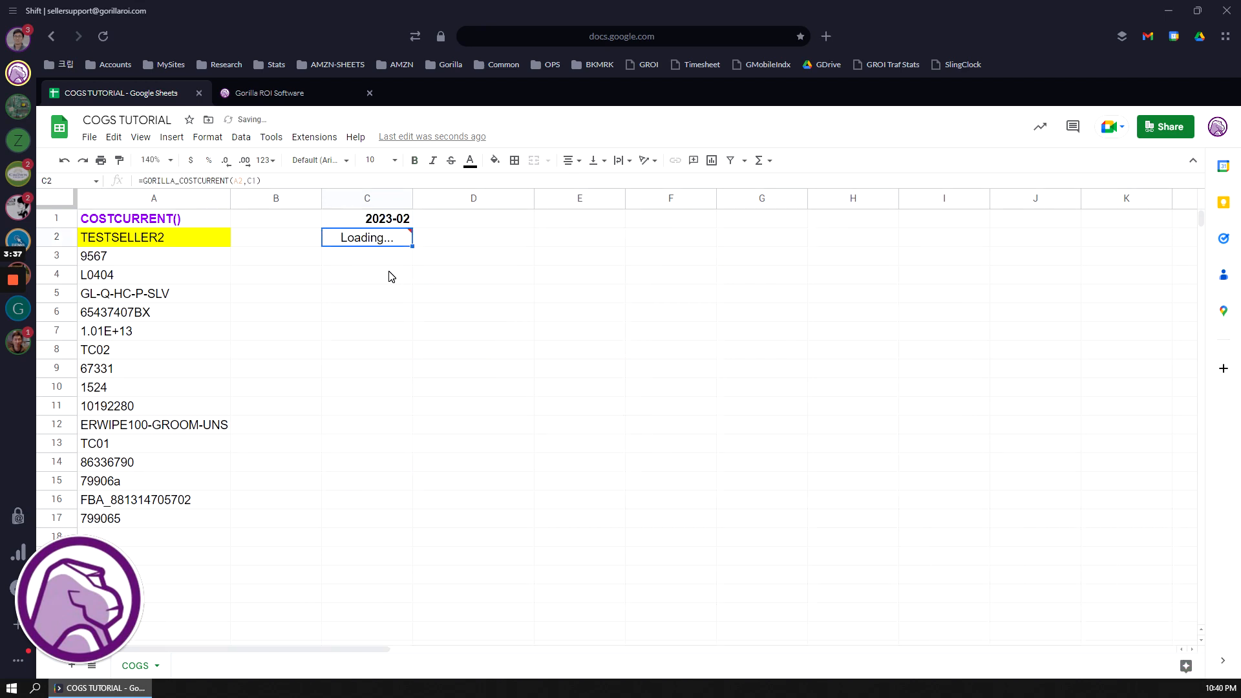
# Check the costs and cost dates of the two products in rows 3 and 4 against the period in C1.
pyautogui.click(944, 263)
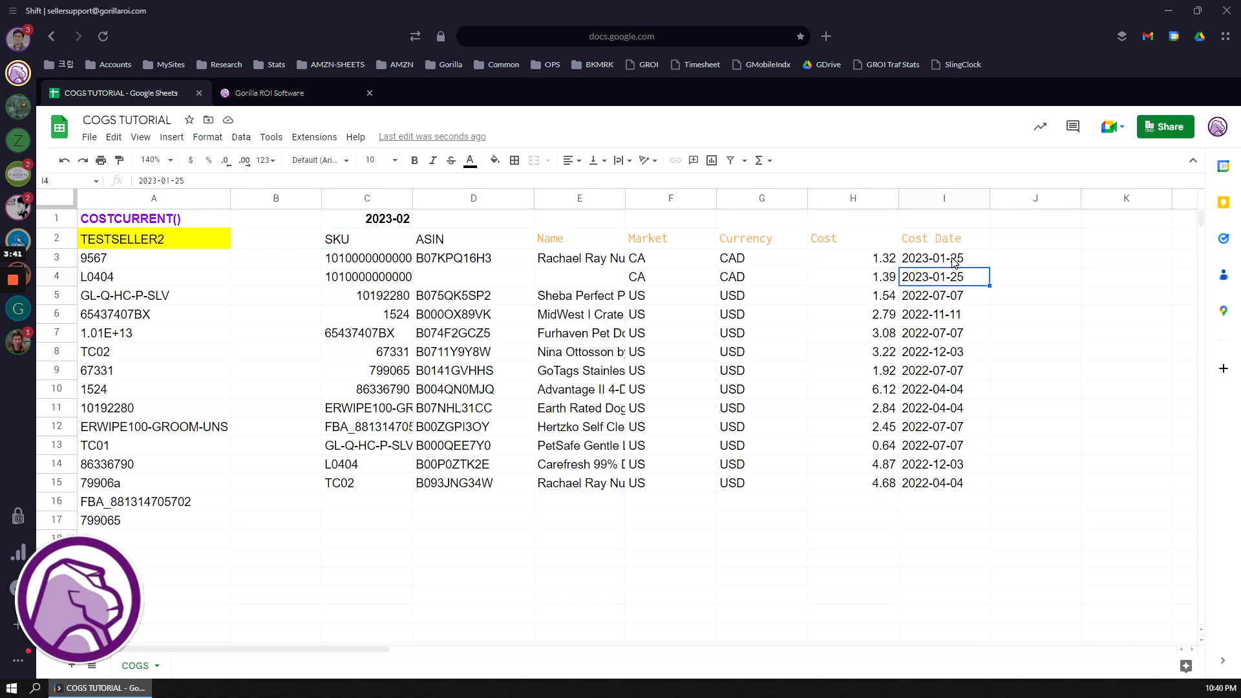
pyautogui.moveTo(410, 261); pyautogui.dragTo(938, 278)
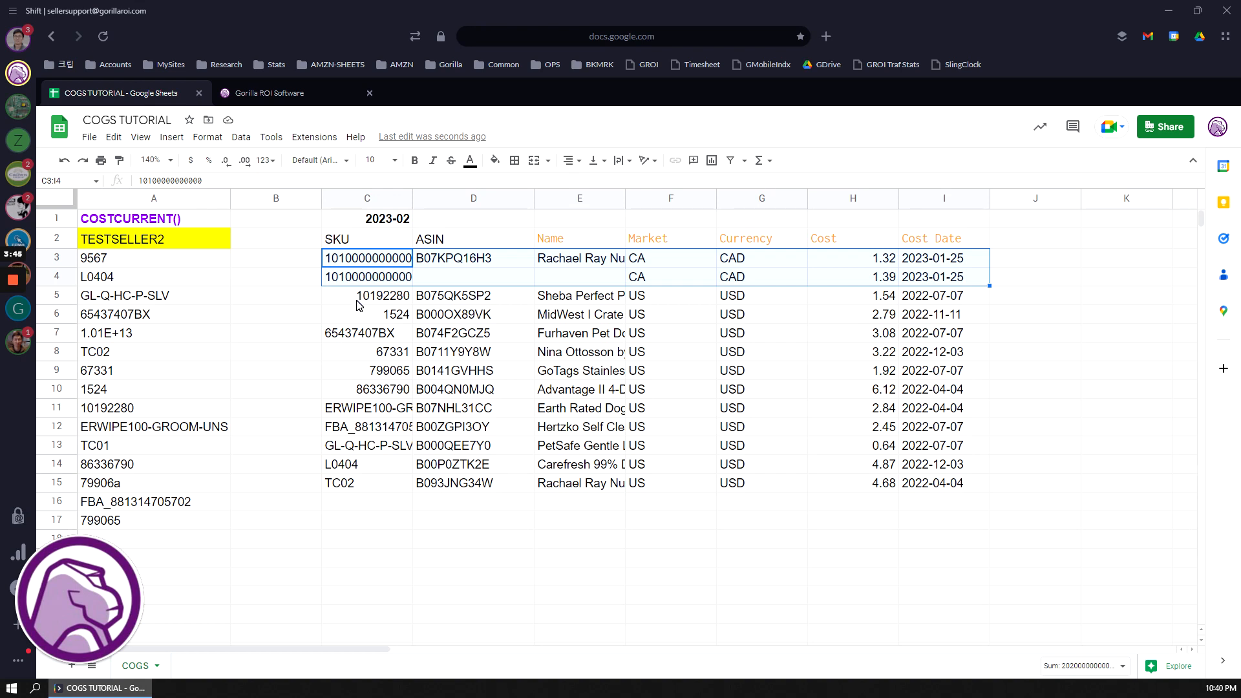
pyautogui.click(369, 220)
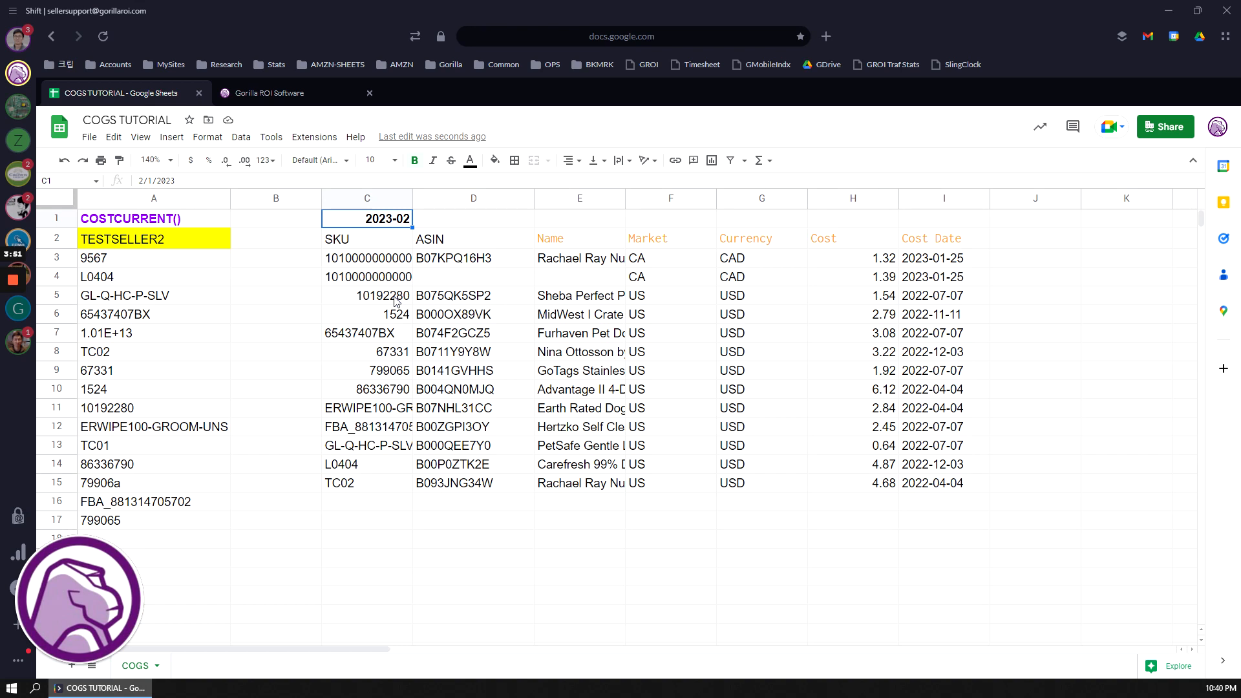
pyautogui.click(382, 238)
pyautogui.click(383, 221)
pyautogui.click(355, 241)
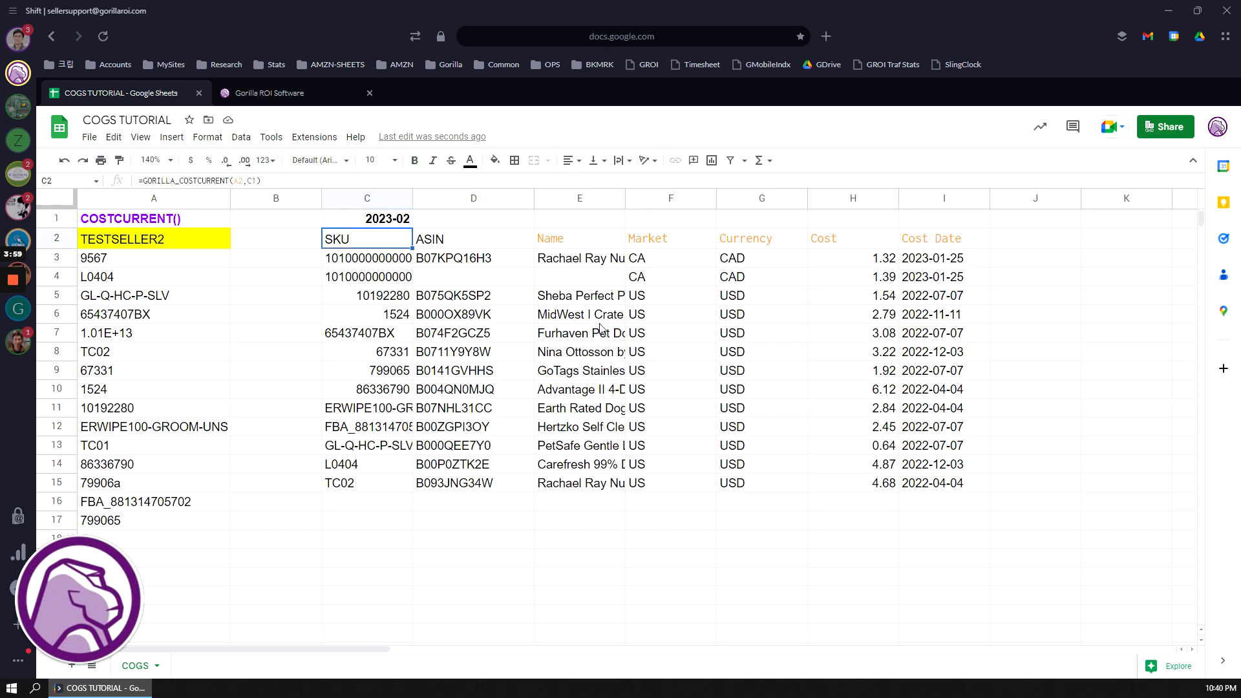
# Enter the month headers 2023-01, 2023-02 and 2023-03 in cells J2, K2 and L2 beside the cost table.
pyautogui.moveTo(1032, 245); pyautogui.dragTo(1032, 520)
pyautogui.moveTo(1103, 245); pyautogui.dragTo(1127, 445)
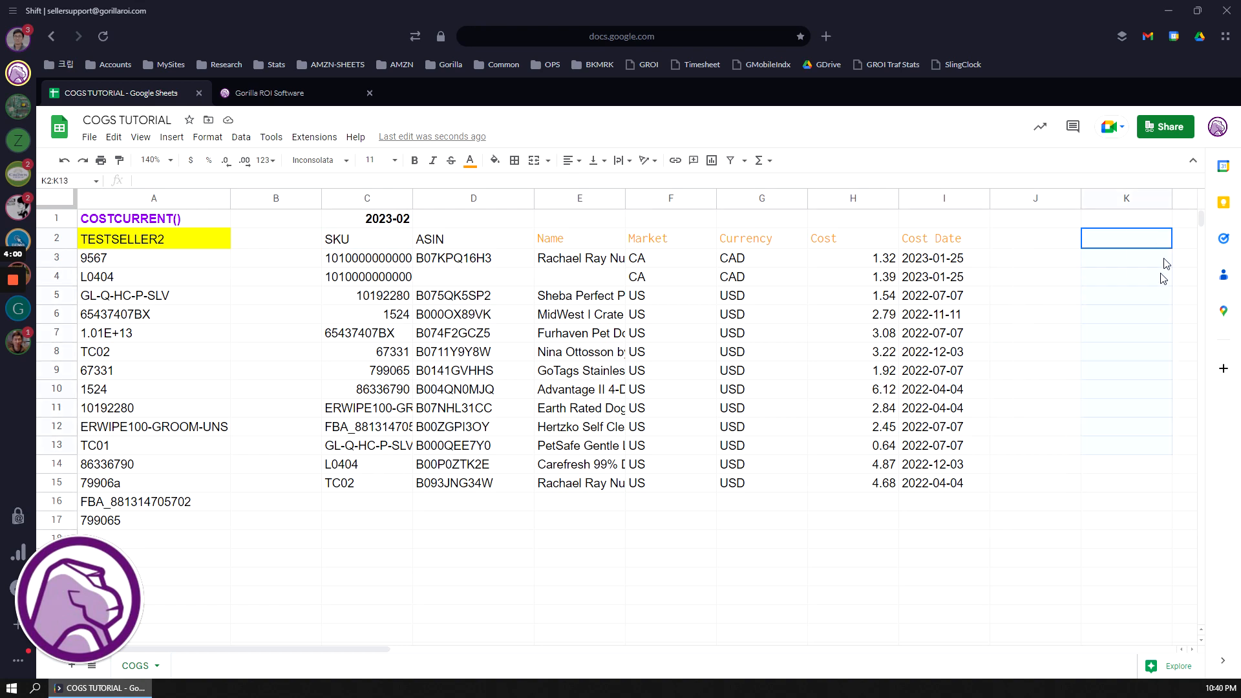
pyautogui.moveTo(1186, 240); pyautogui.dragTo(1185, 464)
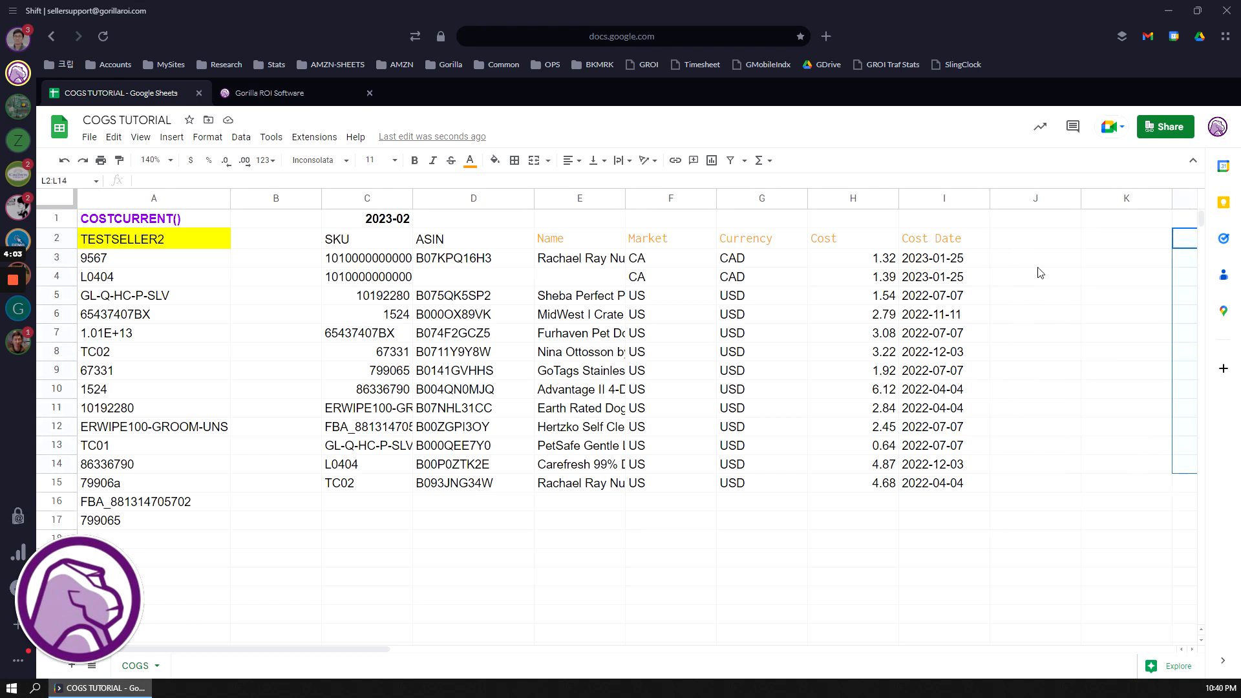
pyautogui.click(1030, 240)
pyautogui.write('2023-01')
pyautogui.press('Tab')
pyautogui.write('2023')
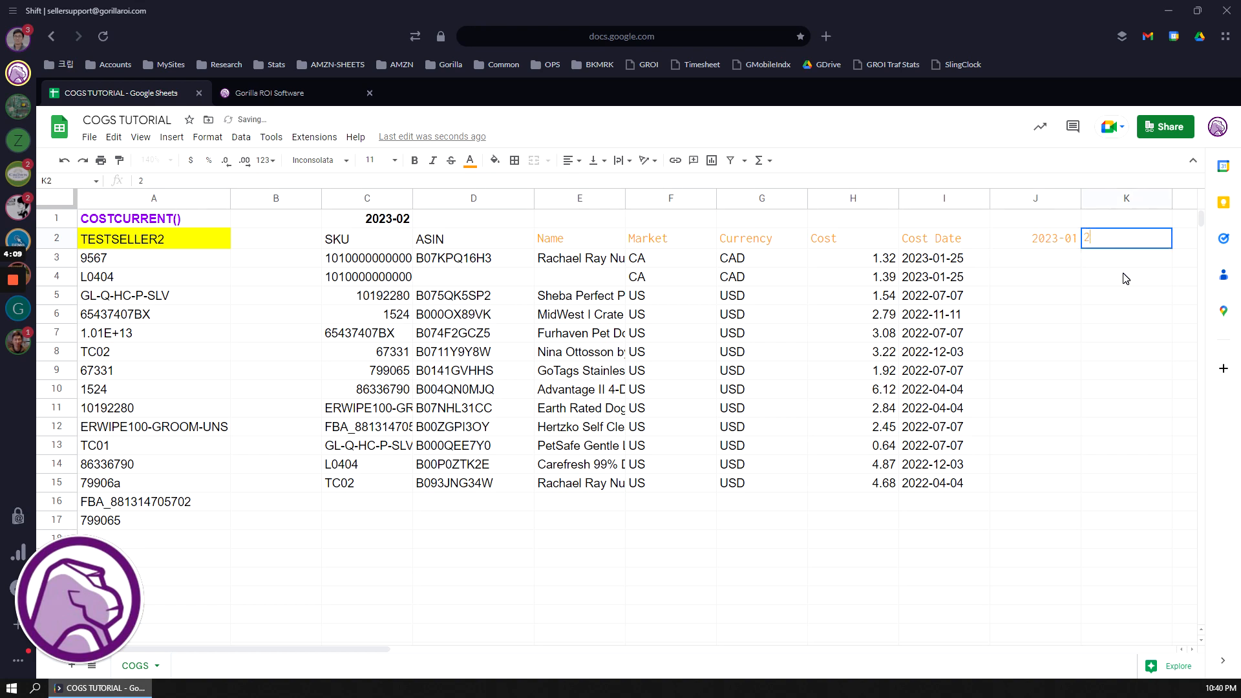
pyautogui.write('-02')
pyautogui.press('Tab')
pyautogui.write('2023-03')
pyautogui.press('Return')
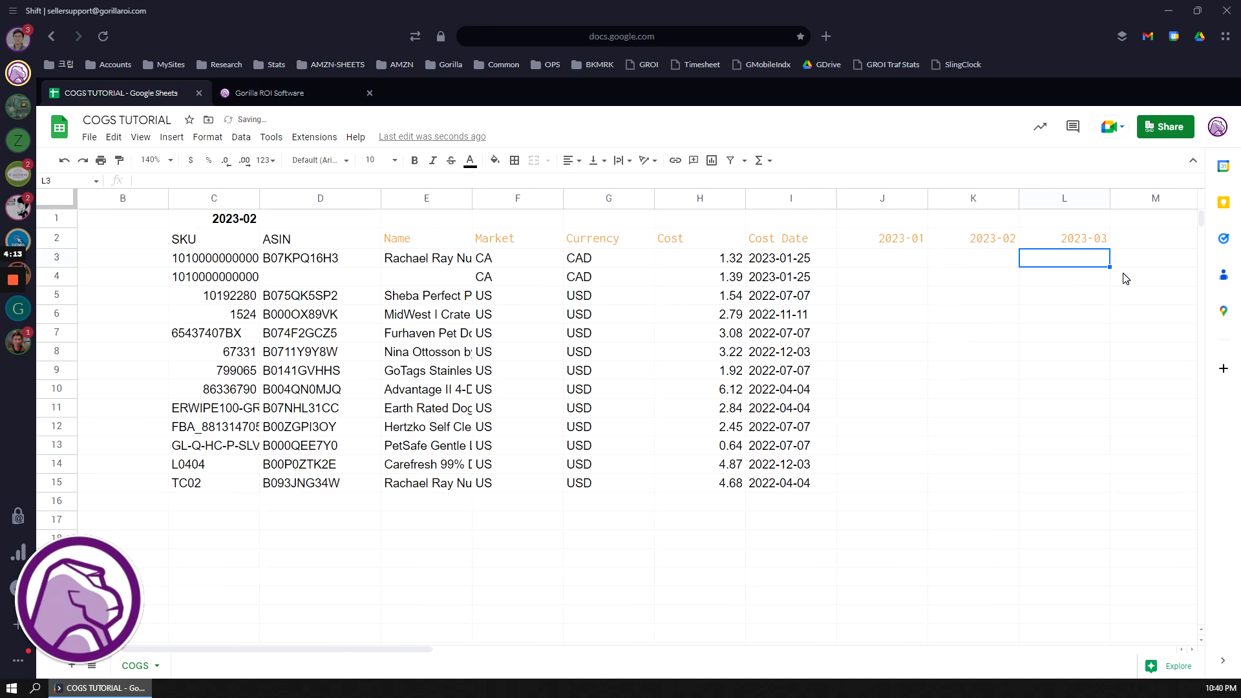
# Look over the blank columns under the month headers and recheck the period in cell C1.
pyautogui.moveTo(916, 271); pyautogui.dragTo(1033, 508)
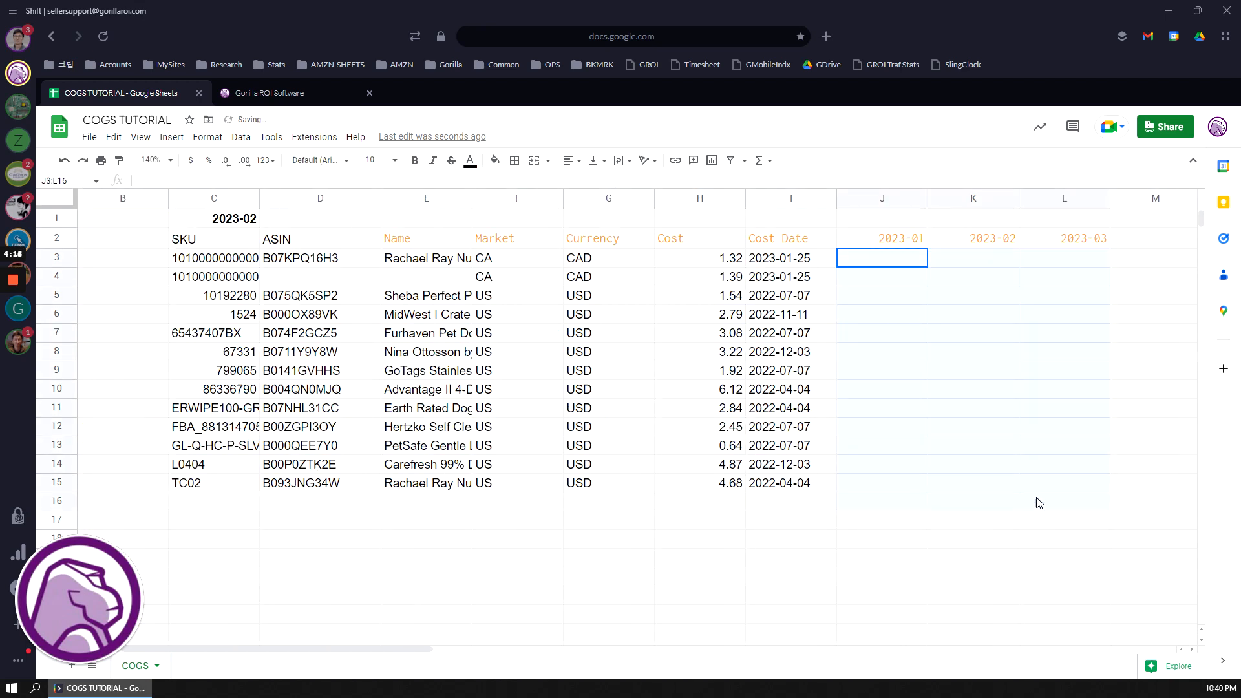
pyautogui.click(902, 205)
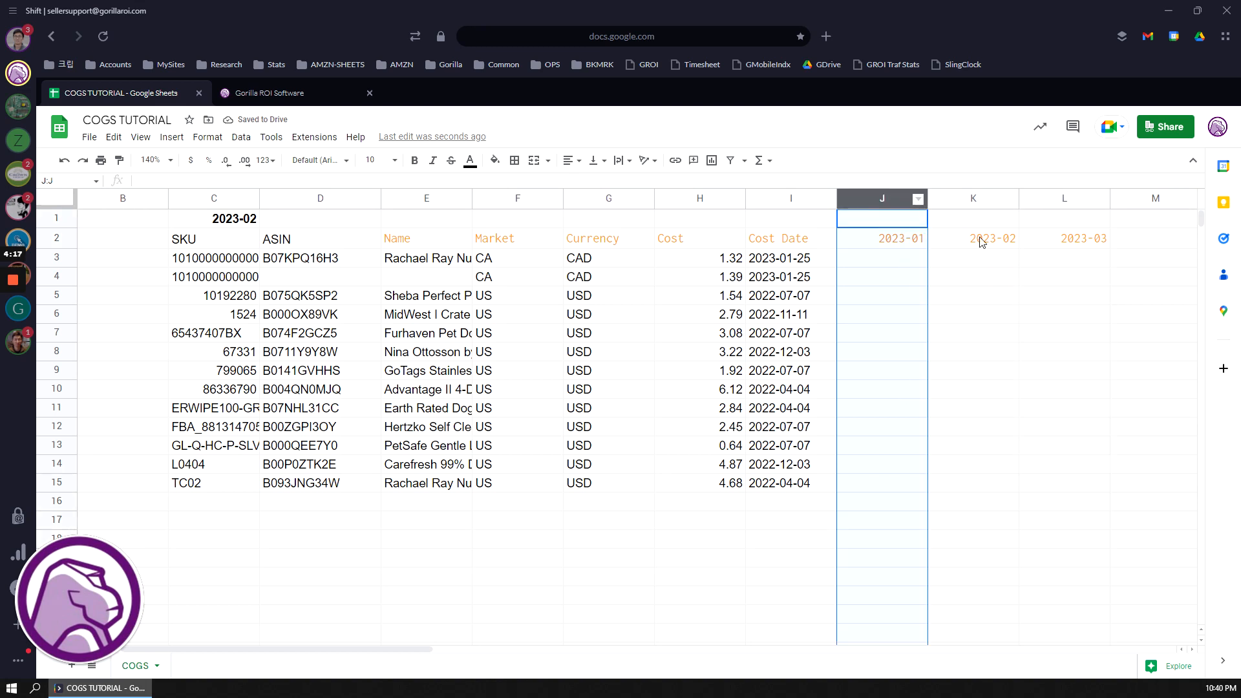
pyautogui.click(977, 201)
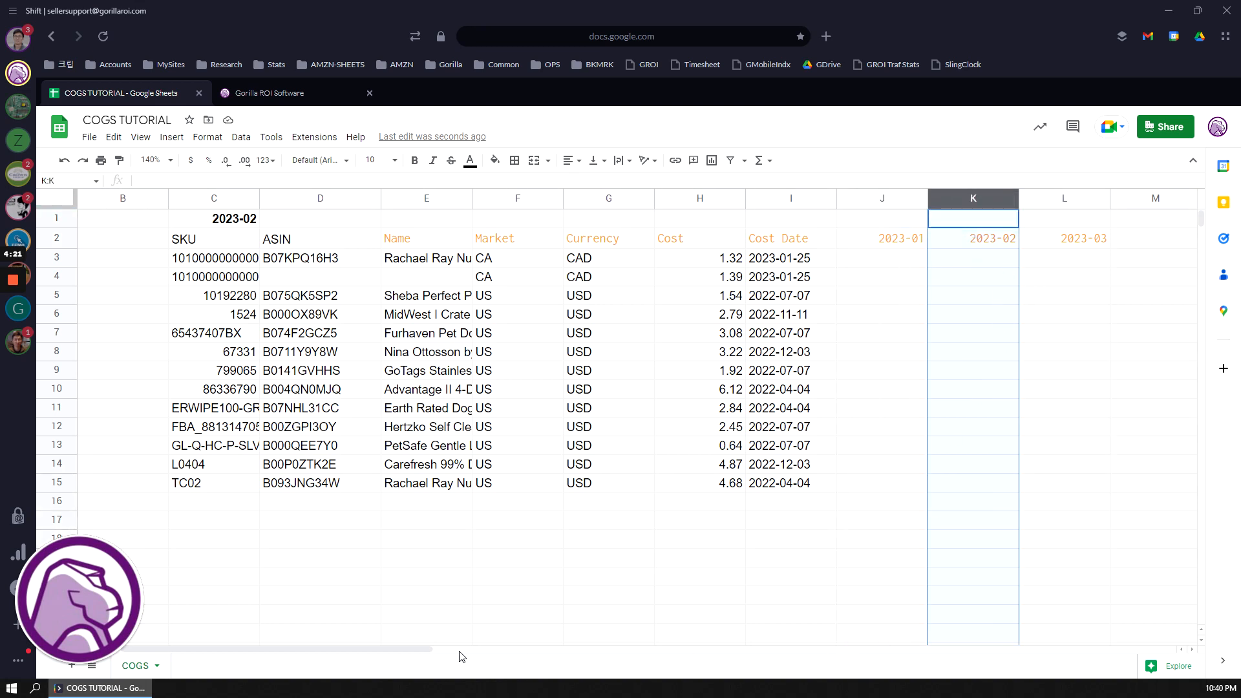
pyautogui.moveTo(401, 653)
pyautogui.mouseDown()
pyautogui.moveTo(443, 654)
pyautogui.moveTo(394, 653)
pyautogui.mouseUp()
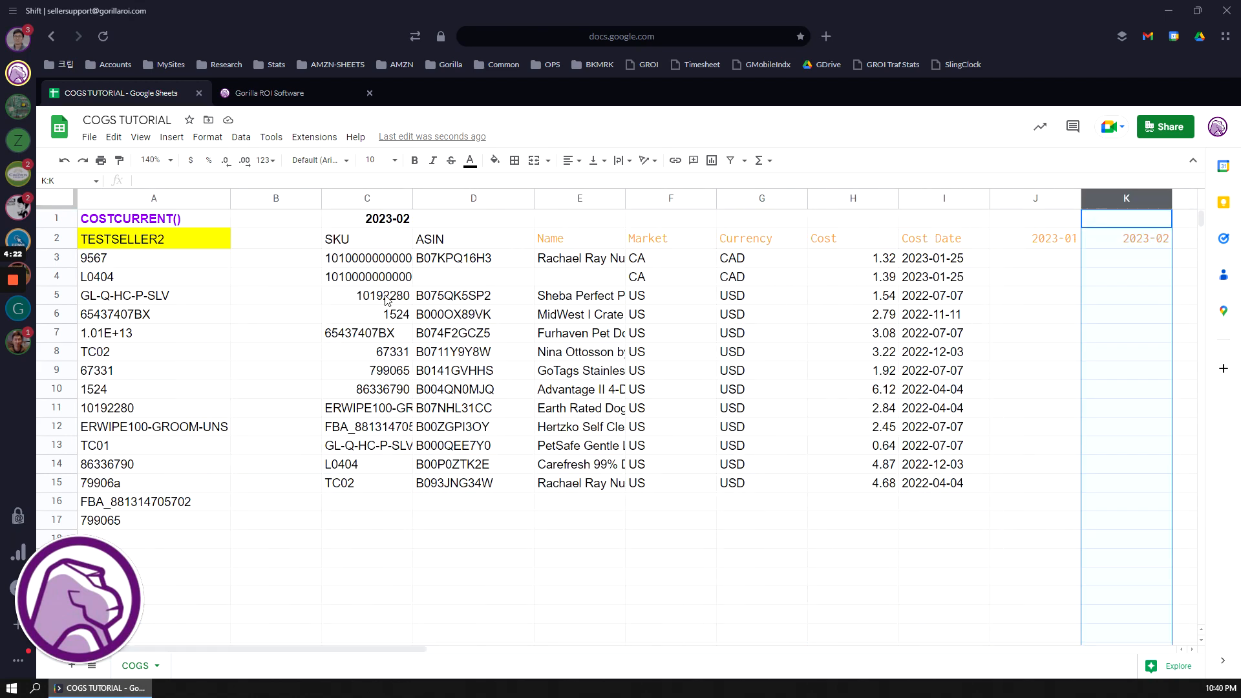
pyautogui.click(394, 237)
pyautogui.doubleClick(391, 229)
pyautogui.press('Escape')
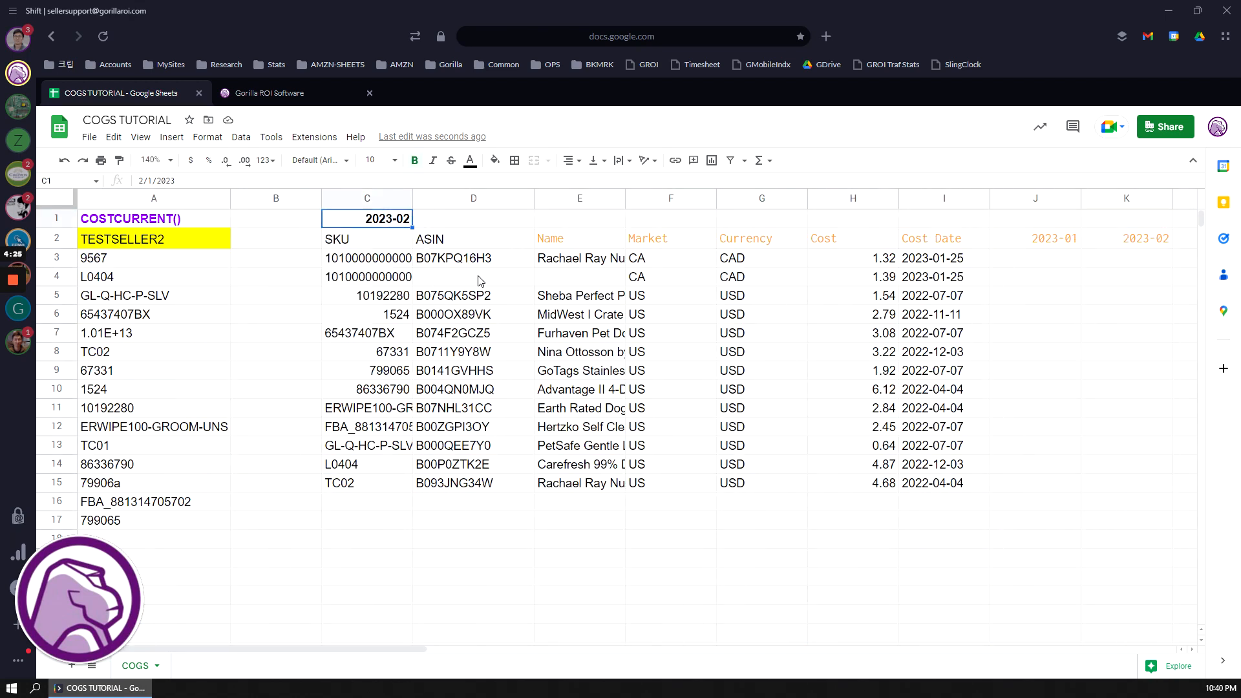
# Add the SKU range A3:A12 as the third argument, making the C2 formula =GORILLA_COSTCURRENT(A2,C1,A3:A12).
pyautogui.click(384, 245)
pyautogui.doubleClick(384, 244)
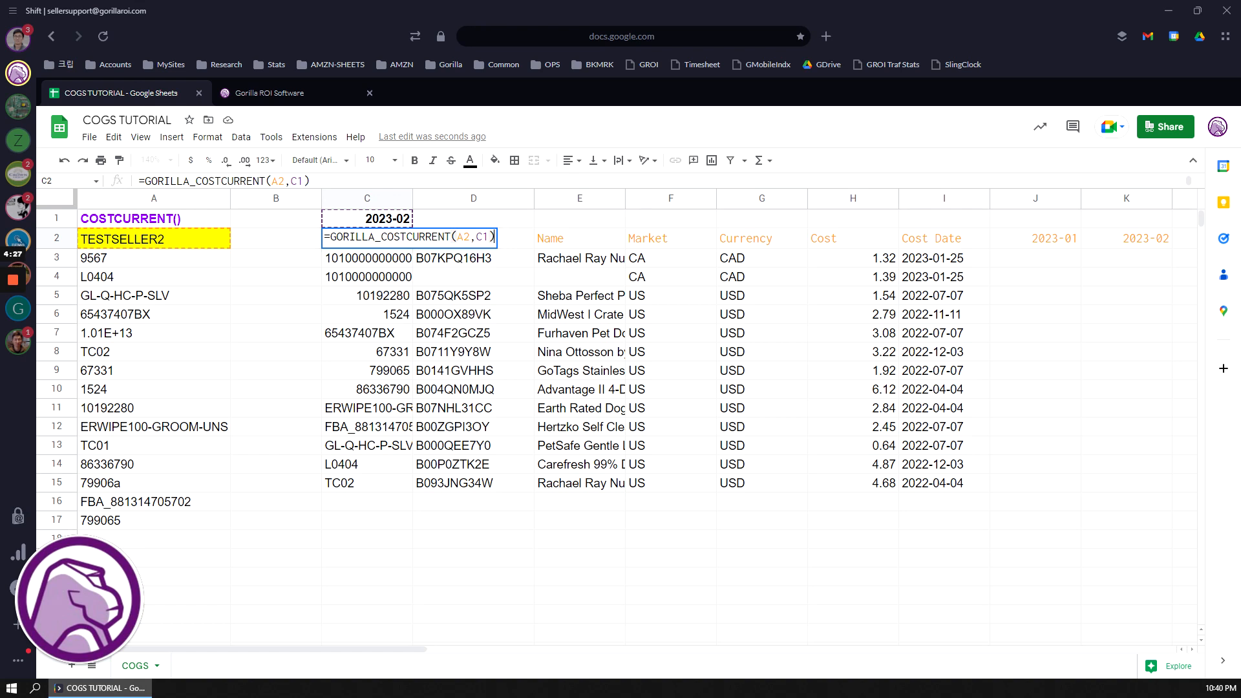
pyautogui.click(489, 237)
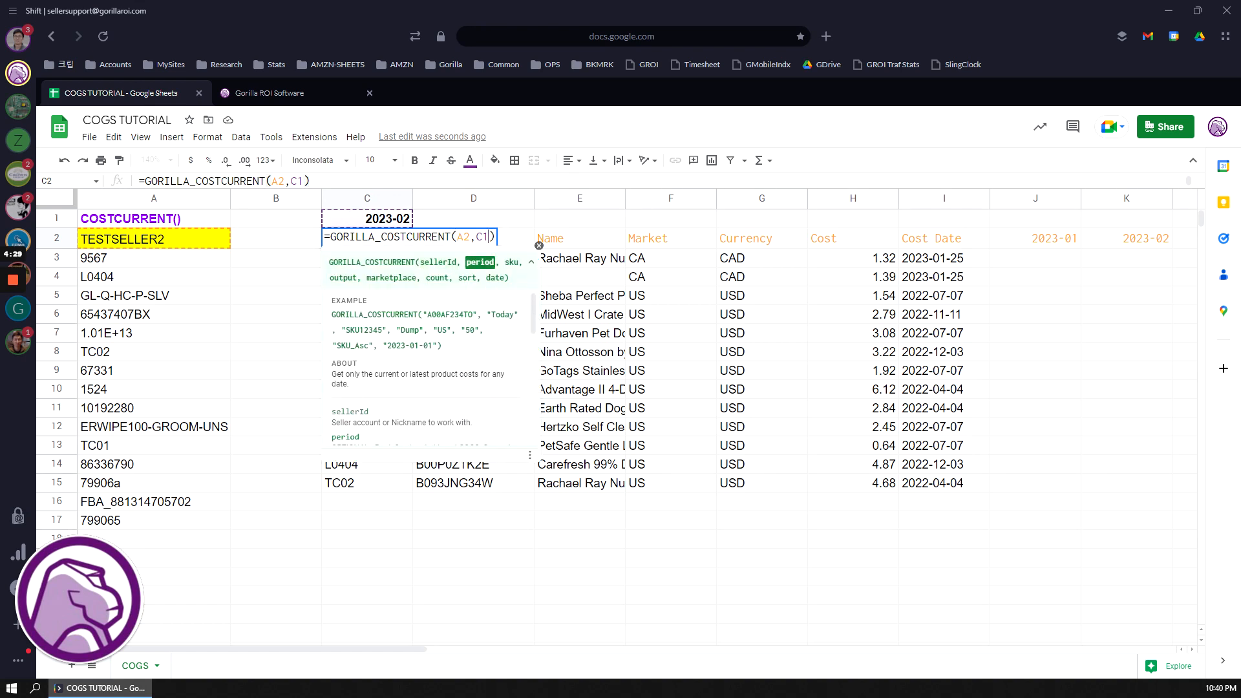
pyautogui.write(',')
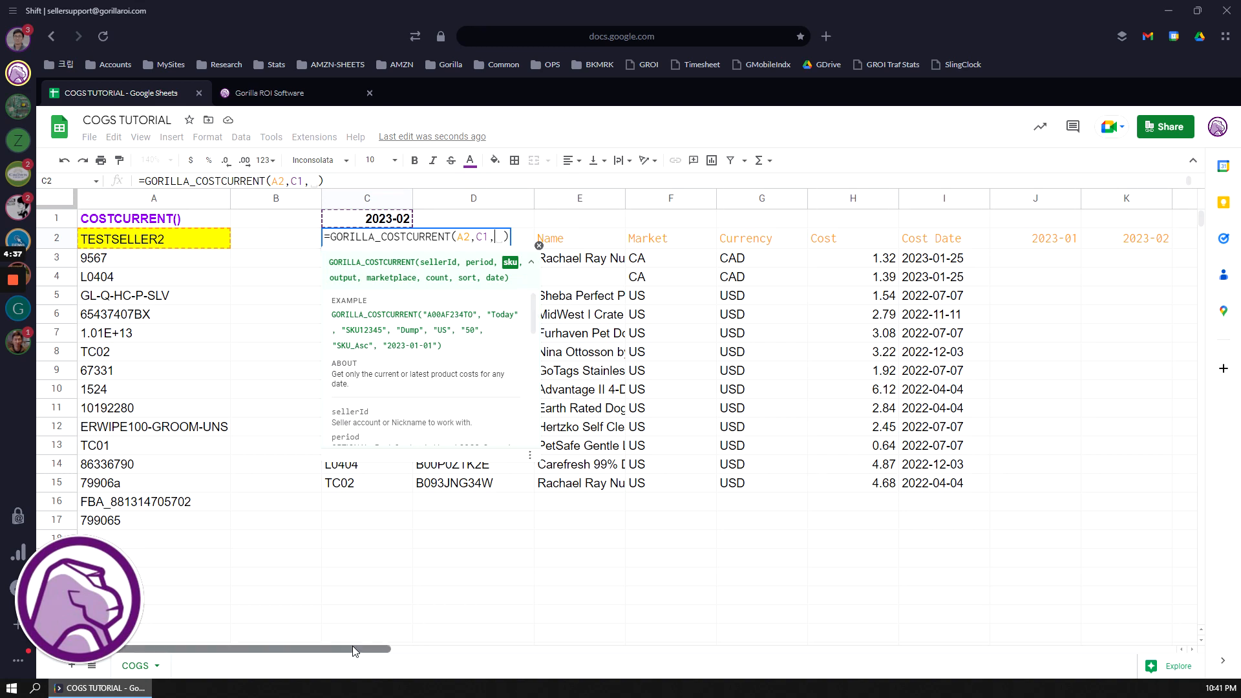
pyautogui.moveTo(161, 258); pyautogui.dragTo(172, 432)
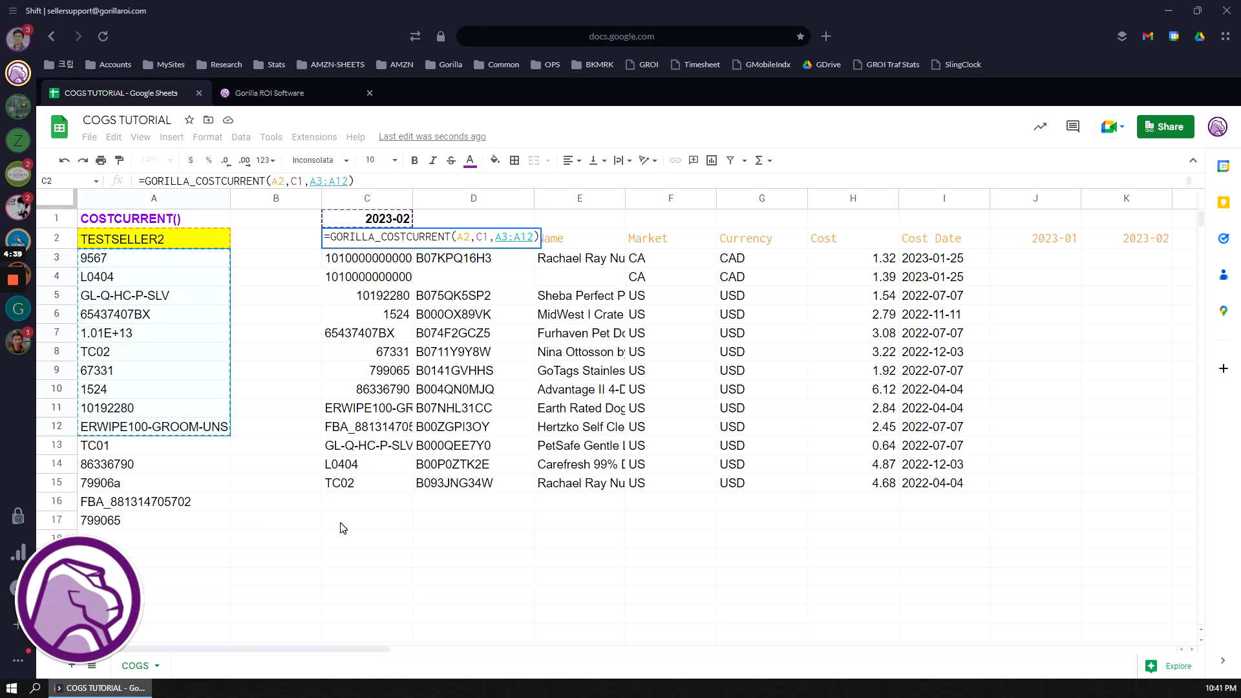
pyautogui.press('Return')
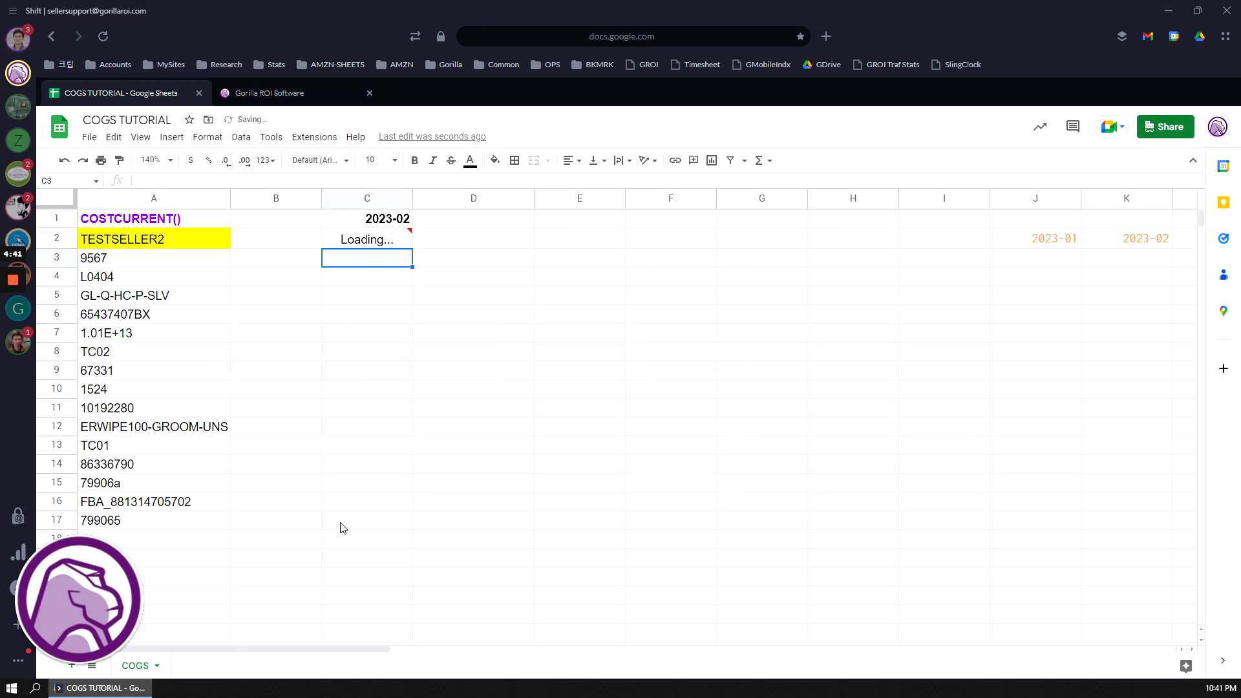
pyautogui.doubleClick(367, 245)
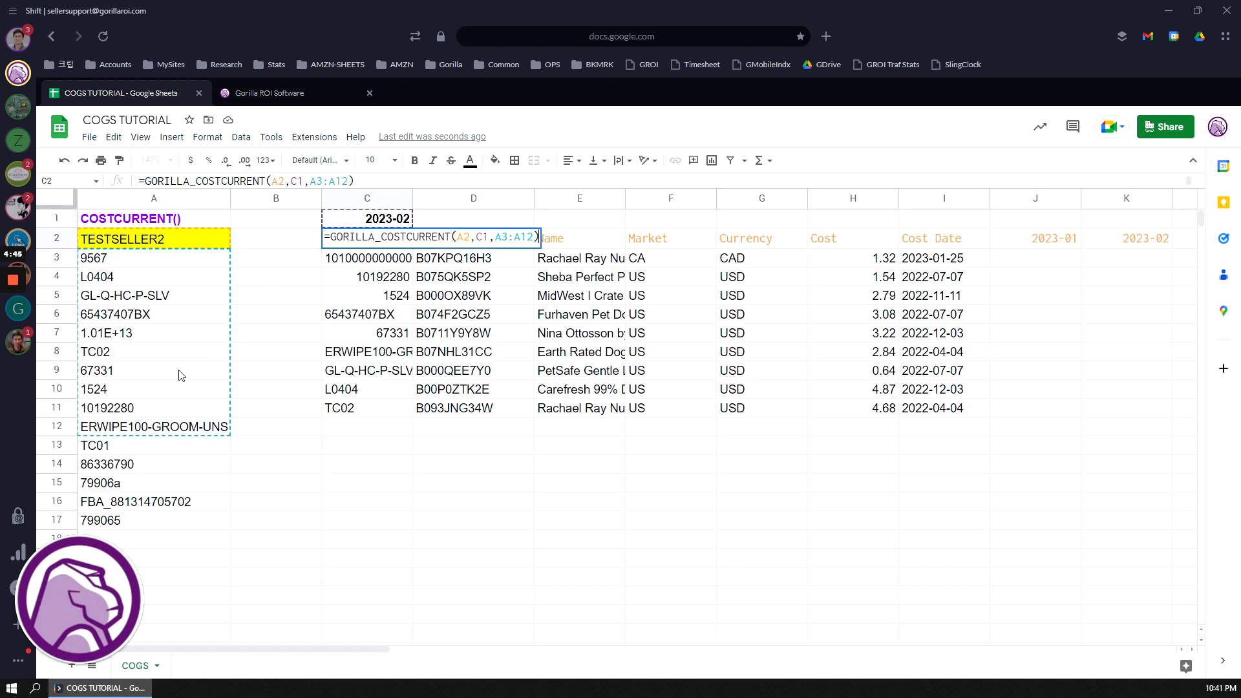
pyautogui.press('Escape')
pyautogui.press('Up')
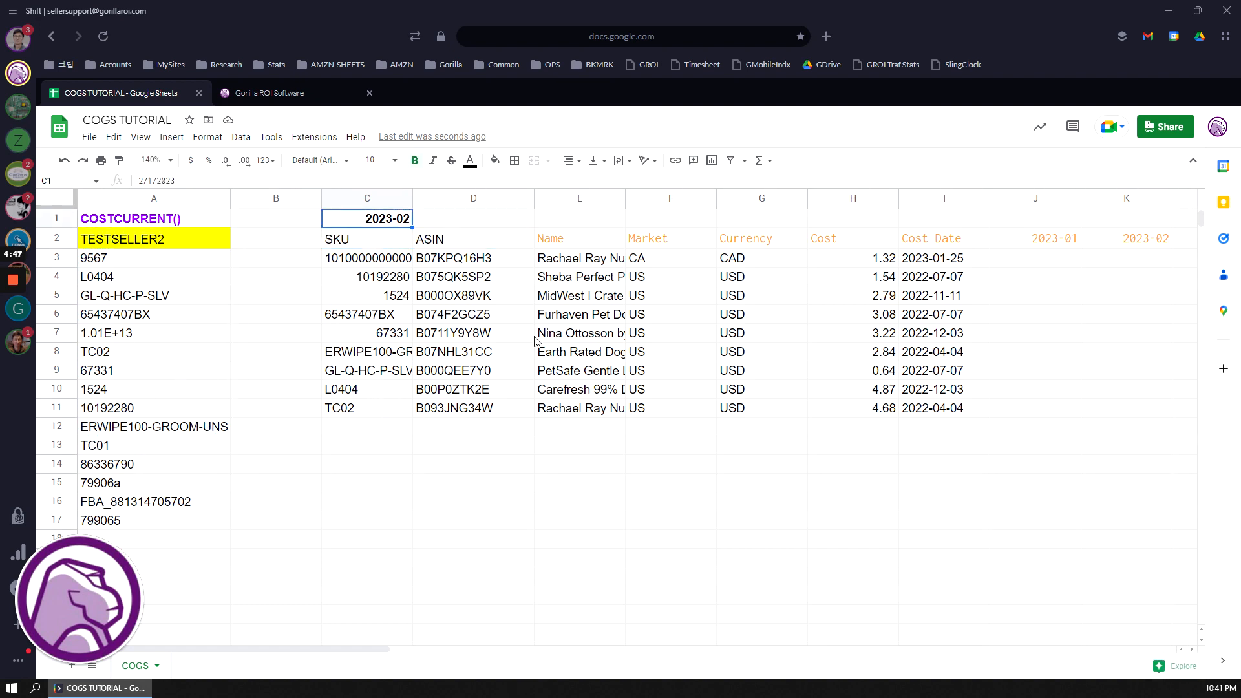
# Delete the three month headers in cells J2 to L2.
pyautogui.moveTo(1049, 241); pyautogui.dragTo(1192, 240)
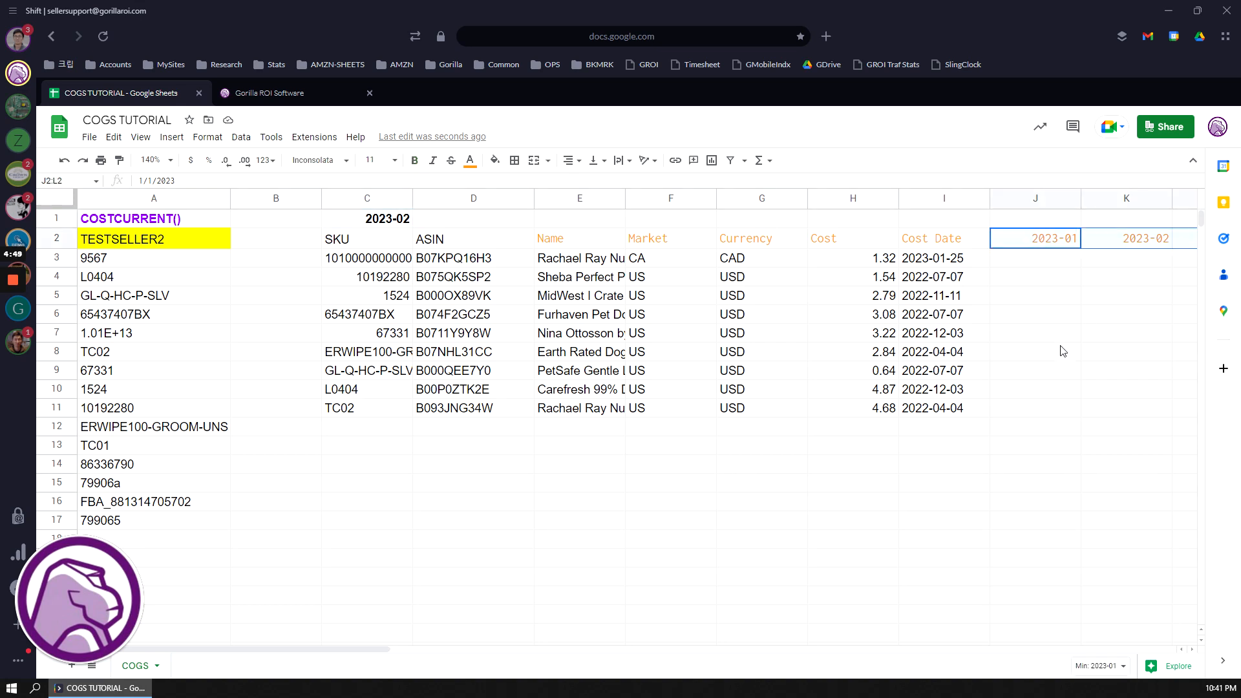
pyautogui.press('Delete')
pyautogui.click(1034, 352)
pyautogui.click(1033, 278)
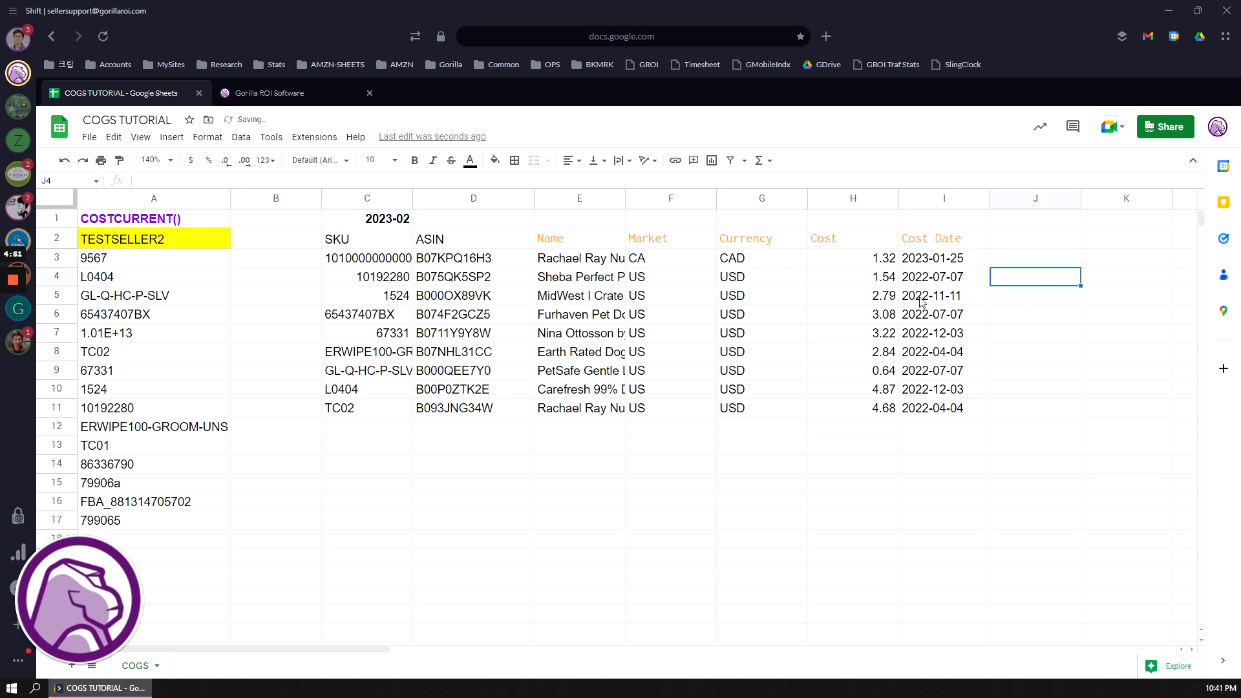
# Clear the period from cell C1 and check the cost dates of the SKU-filtered table.
pyautogui.moveTo(911, 258); pyautogui.dragTo(911, 407)
pyautogui.click(276, 370)
pyautogui.click(381, 222)
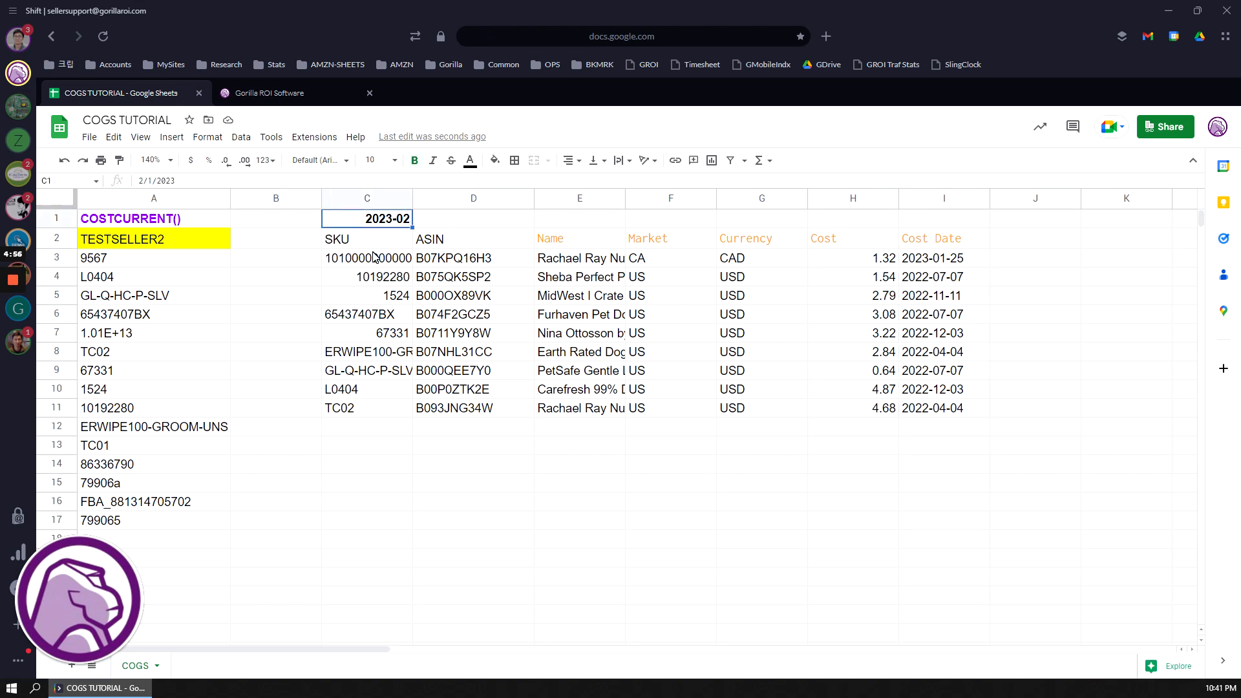
pyautogui.press('Delete')
pyautogui.press('Down')
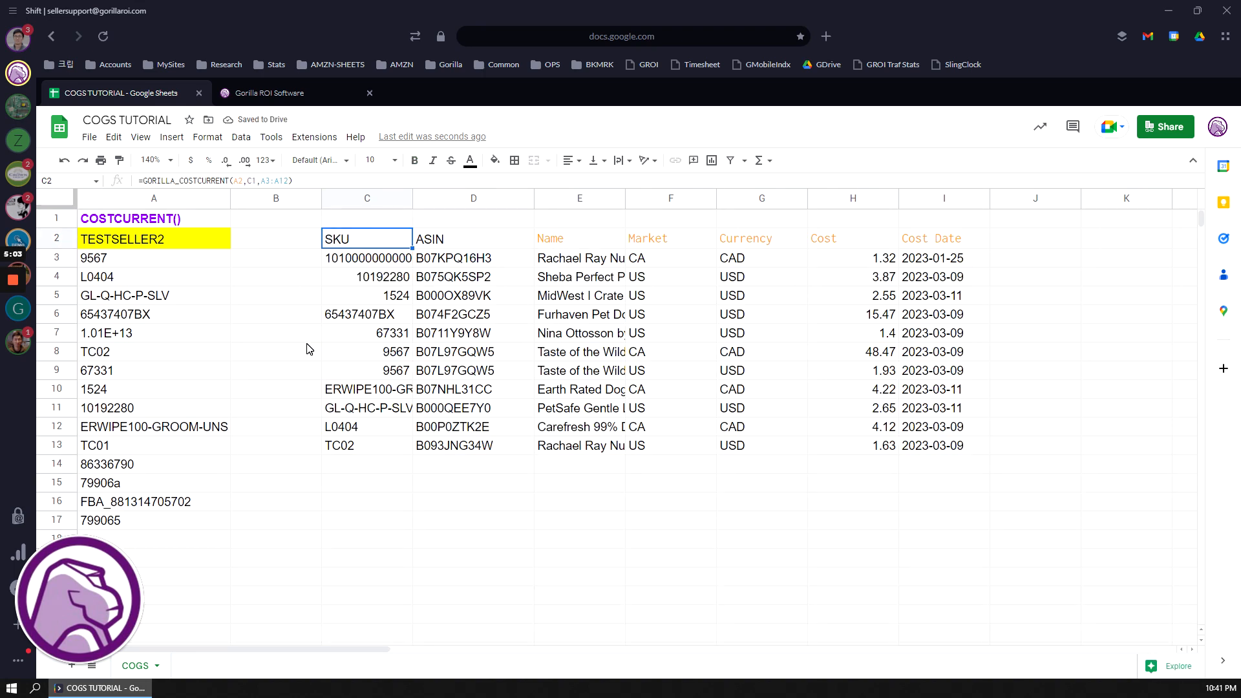
pyautogui.click(941, 317)
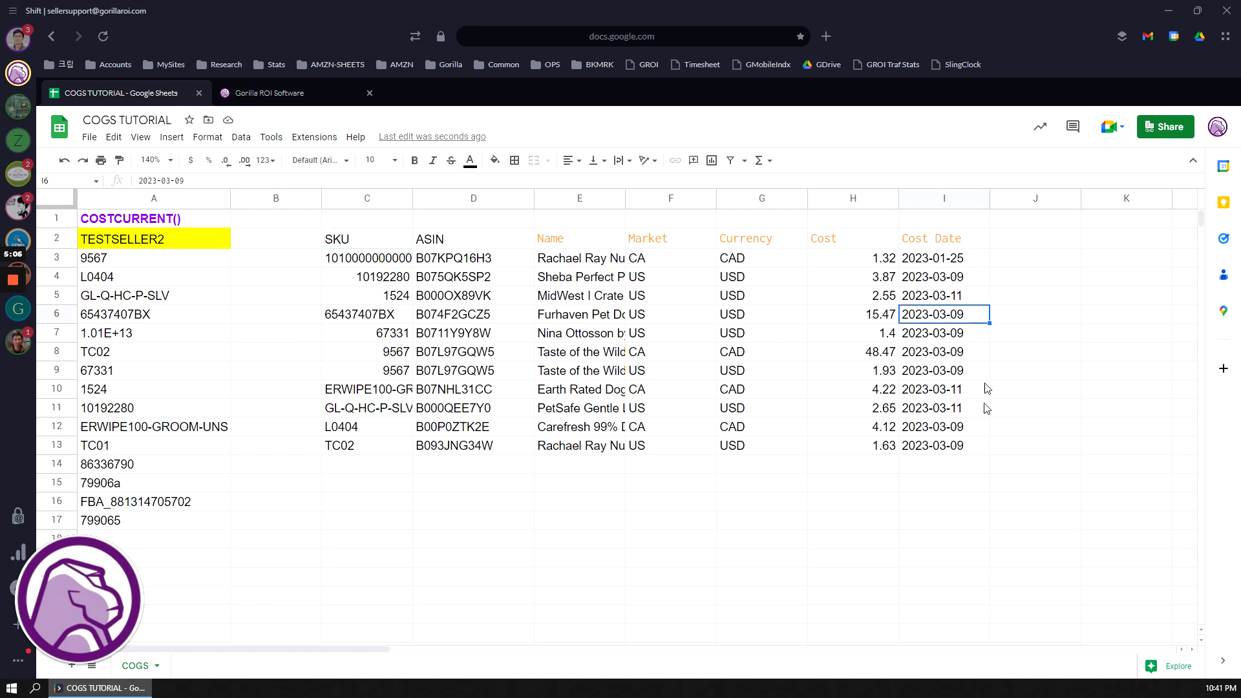
# Check the remaining cost dates in the SKU-filtered table and review the formula in C2.
pyautogui.press('Down')
pyautogui.press('Down')
pyautogui.press('Down')
pyautogui.press('Down')
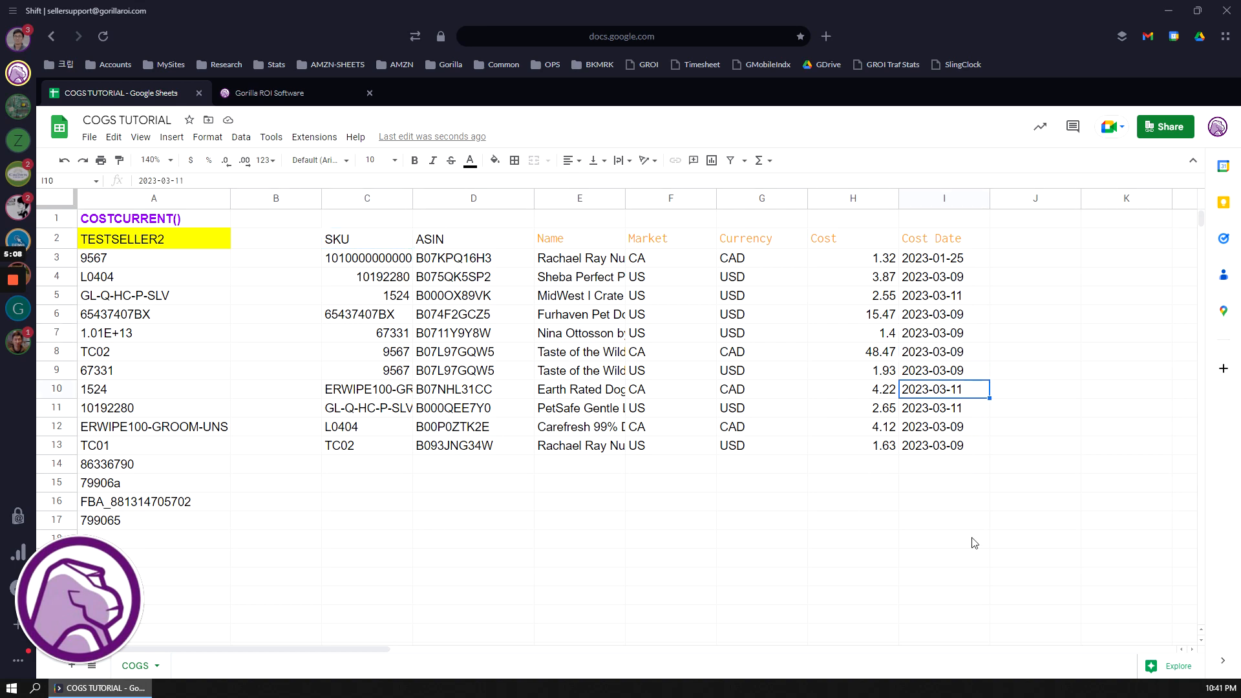
pyautogui.click(354, 227)
pyautogui.click(360, 241)
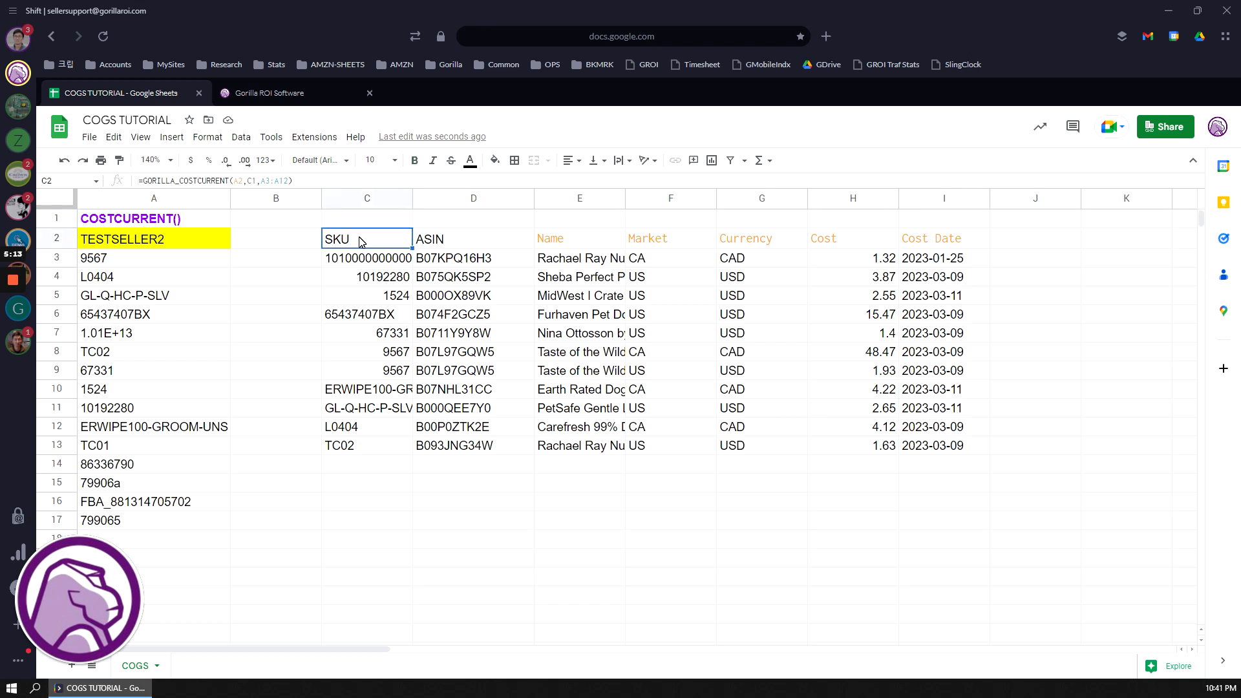
# Set the period in C1 to 2023-02 and review the cost dates in column I.
pyautogui.click(384, 222)
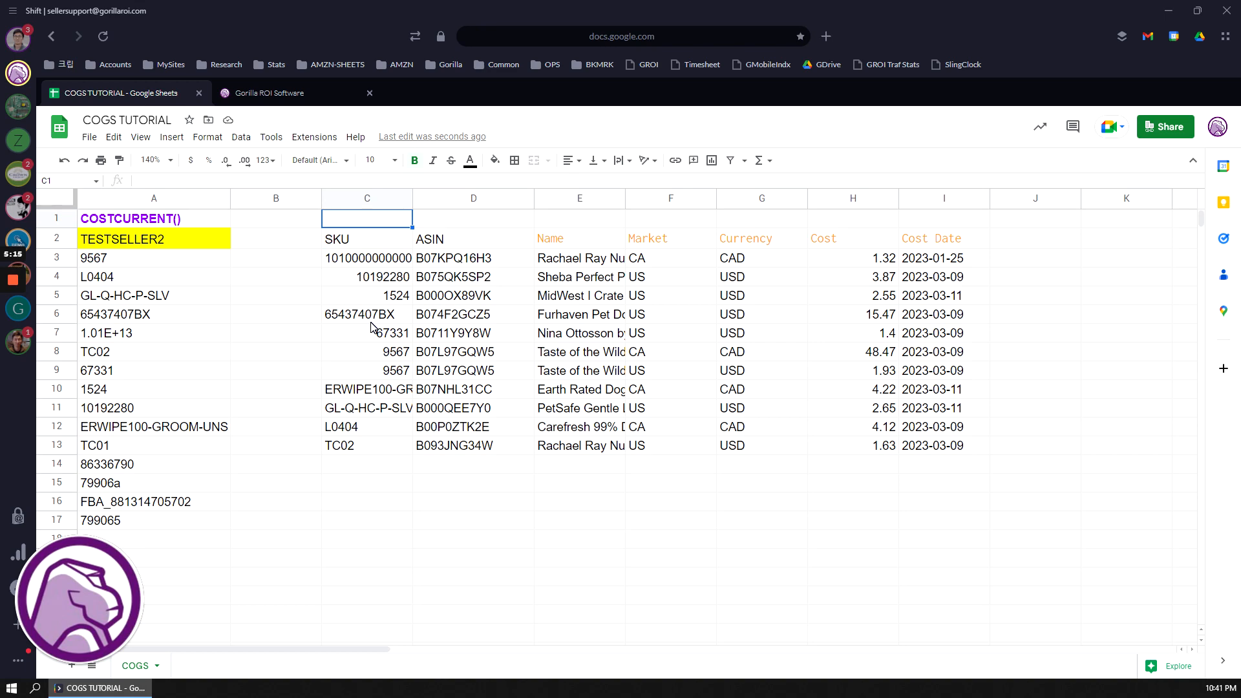
pyautogui.write('2/1/2023')
pyautogui.click(381, 243)
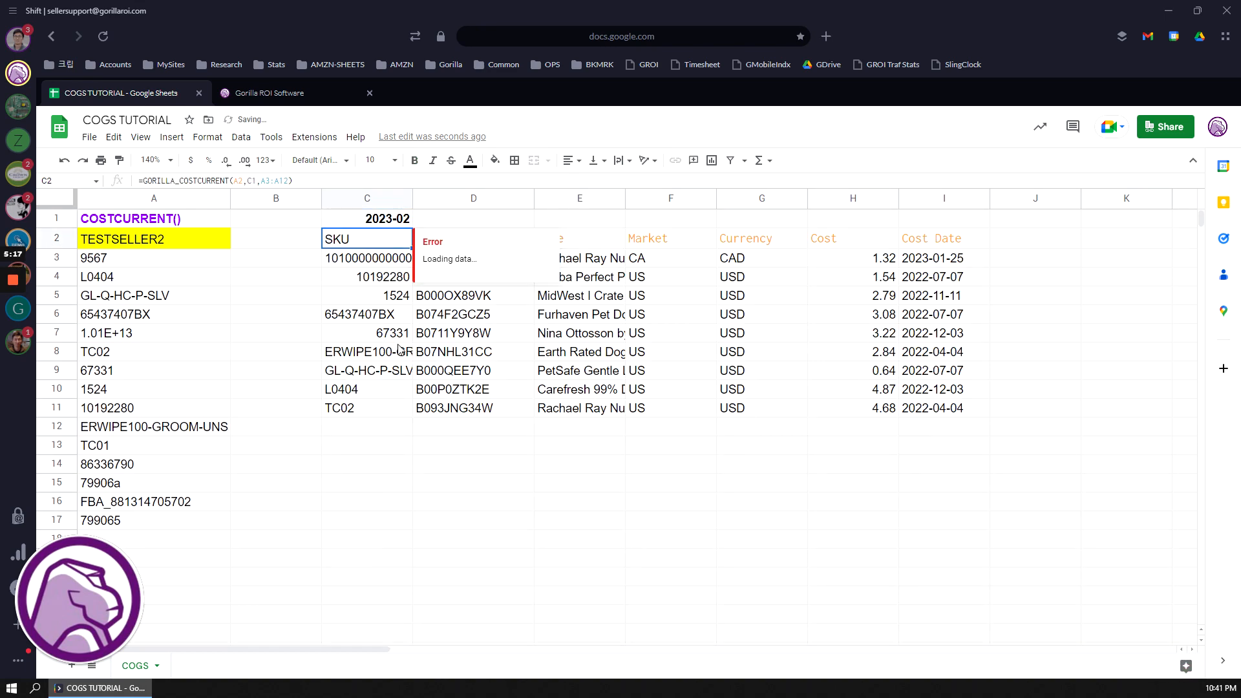
pyautogui.moveTo(945, 283); pyautogui.dragTo(950, 405)
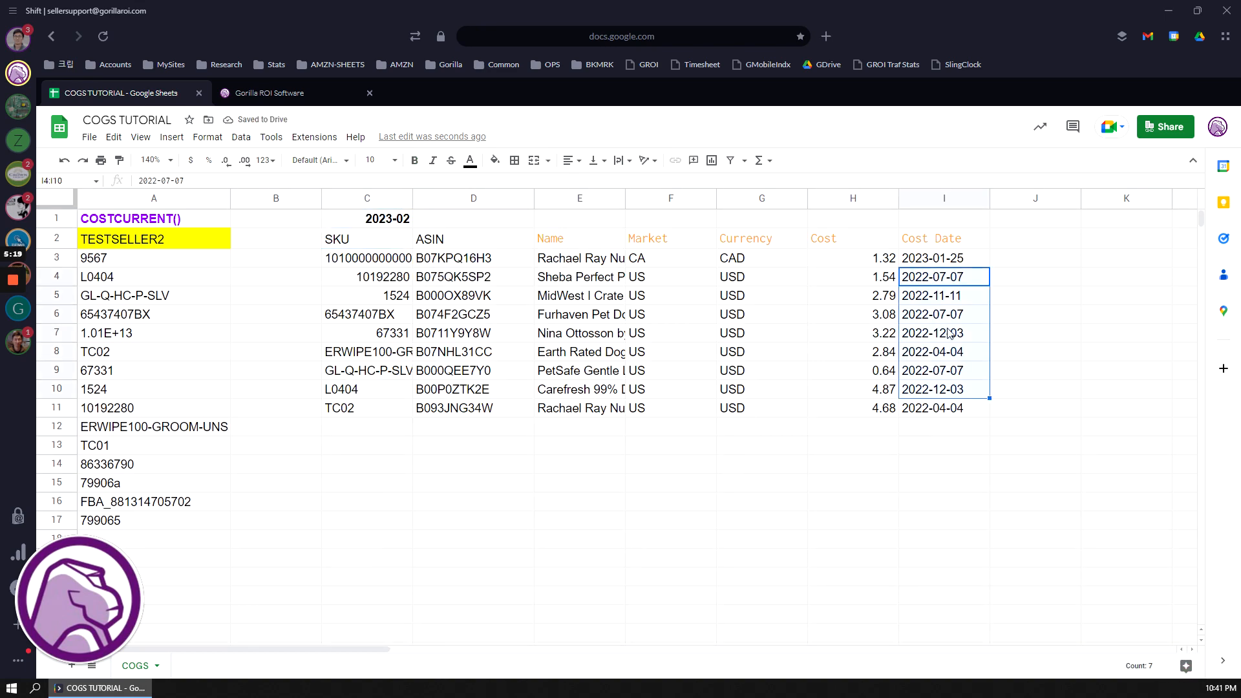
pyautogui.moveTo(948, 262); pyautogui.dragTo(957, 421)
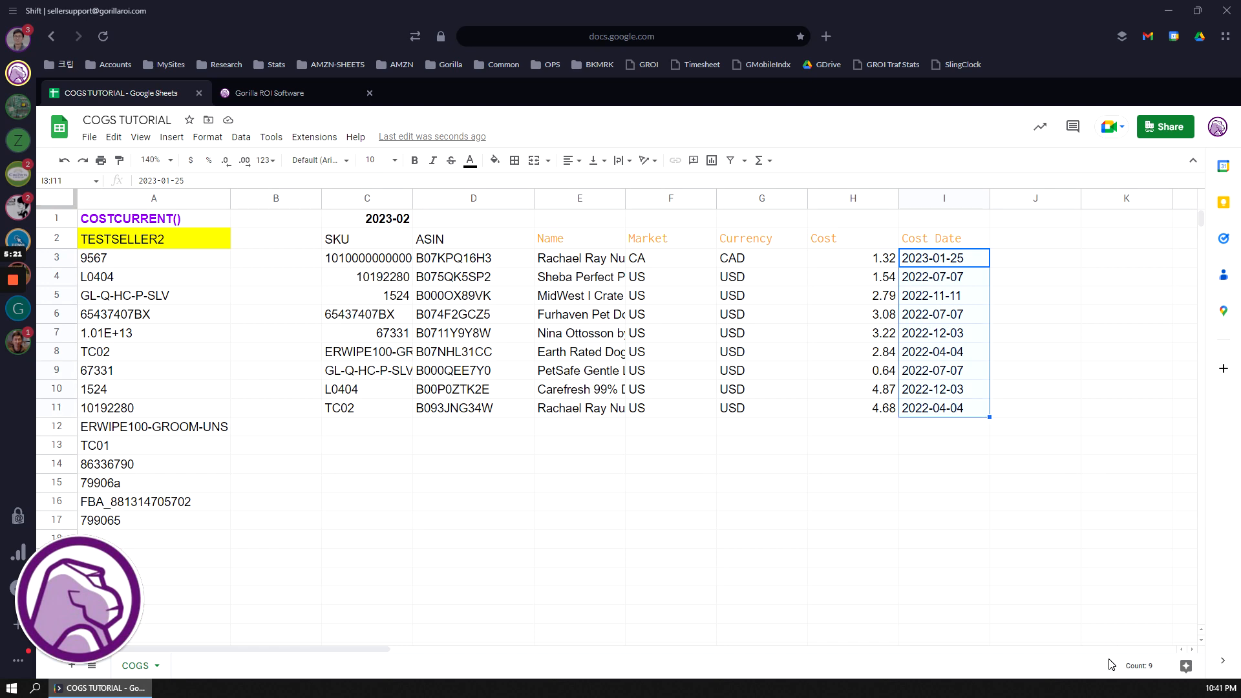
# Clear the period from C1 and review the cost dates of the refreshed table.
pyautogui.click(417, 277)
pyautogui.click(400, 219)
pyautogui.press('Delete')
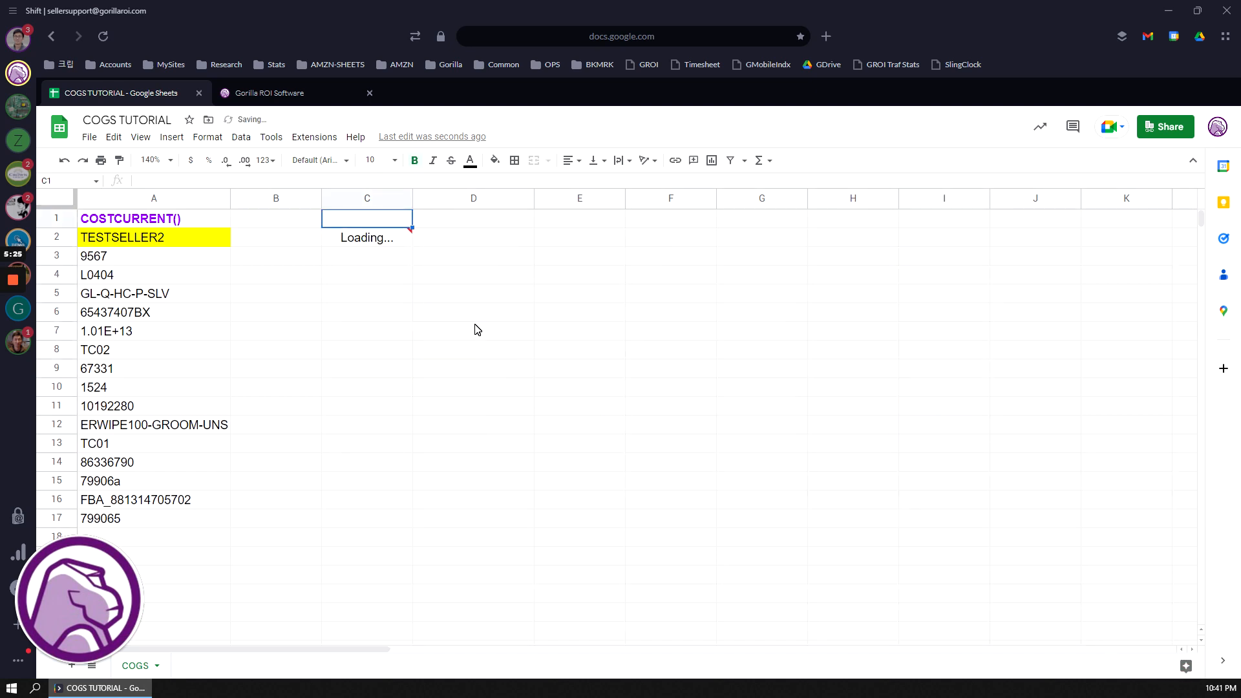
pyautogui.click(930, 262)
pyautogui.hotkey('ctrl', 'shift', 'Down')
pyautogui.click(349, 329)
# Review the C2 formula's arguments and compare the costs and cost dates in rows 5, 10 and 11.
pyautogui.doubleClick(366, 238)
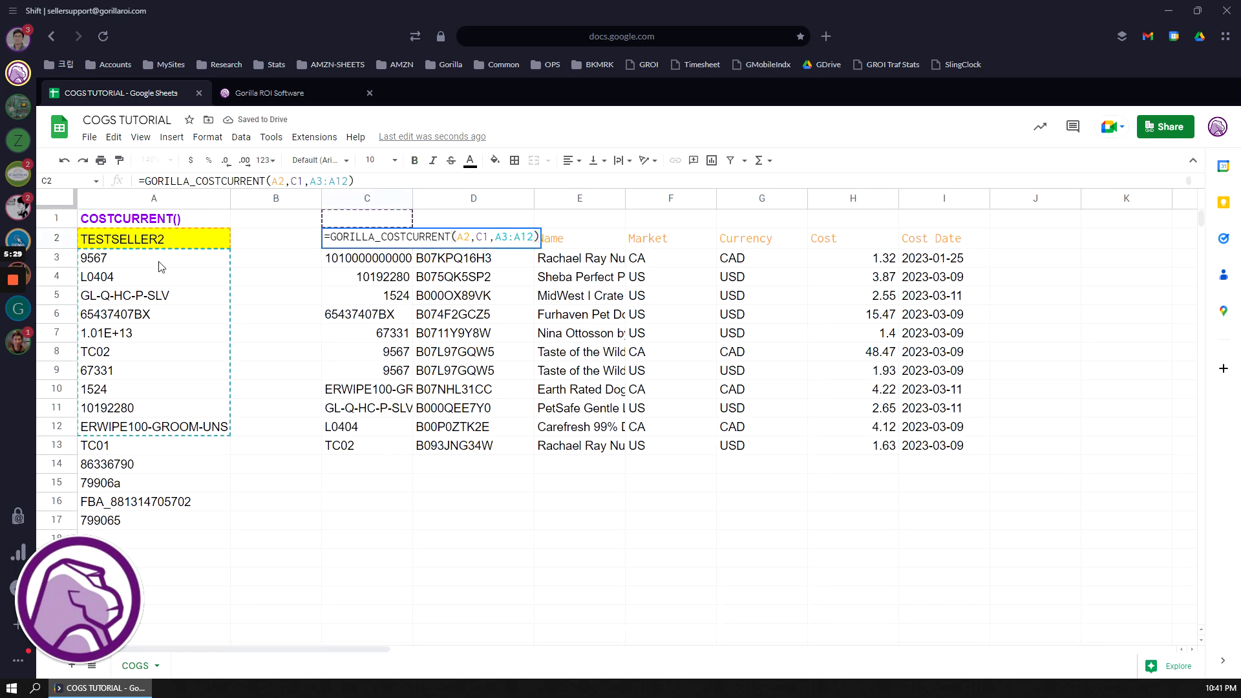
pyautogui.press('Escape')
pyautogui.click(929, 298)
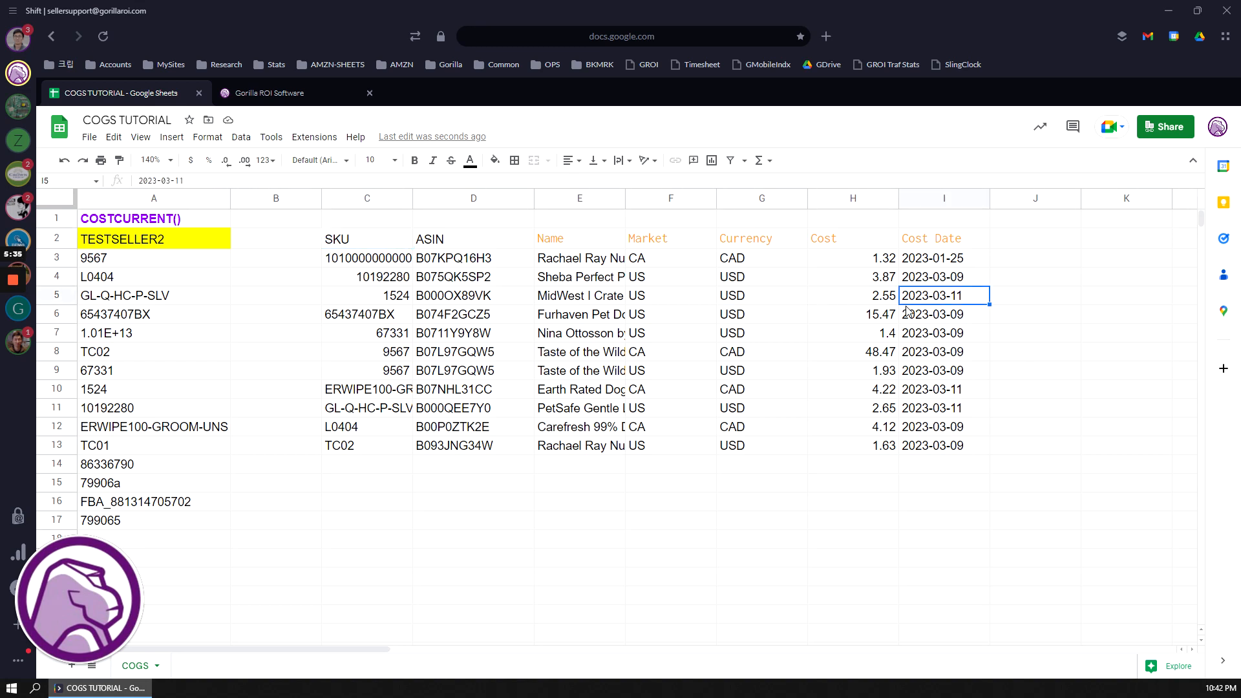
pyautogui.click(862, 301)
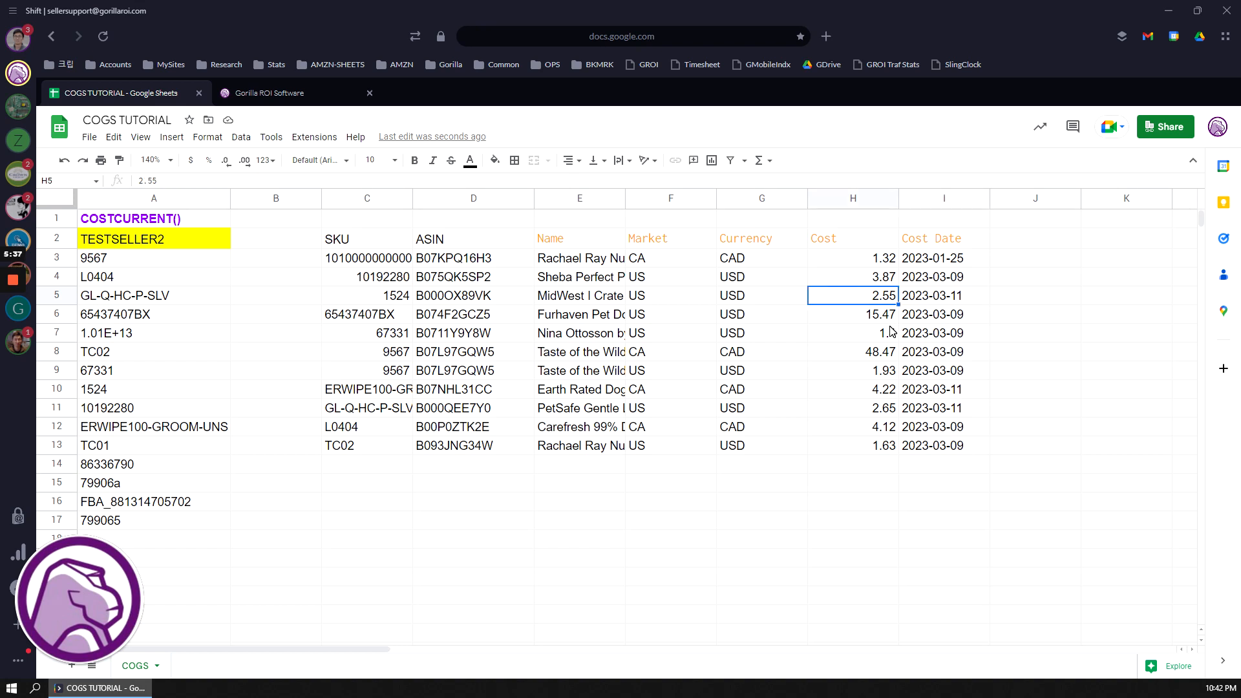
pyautogui.click(928, 301)
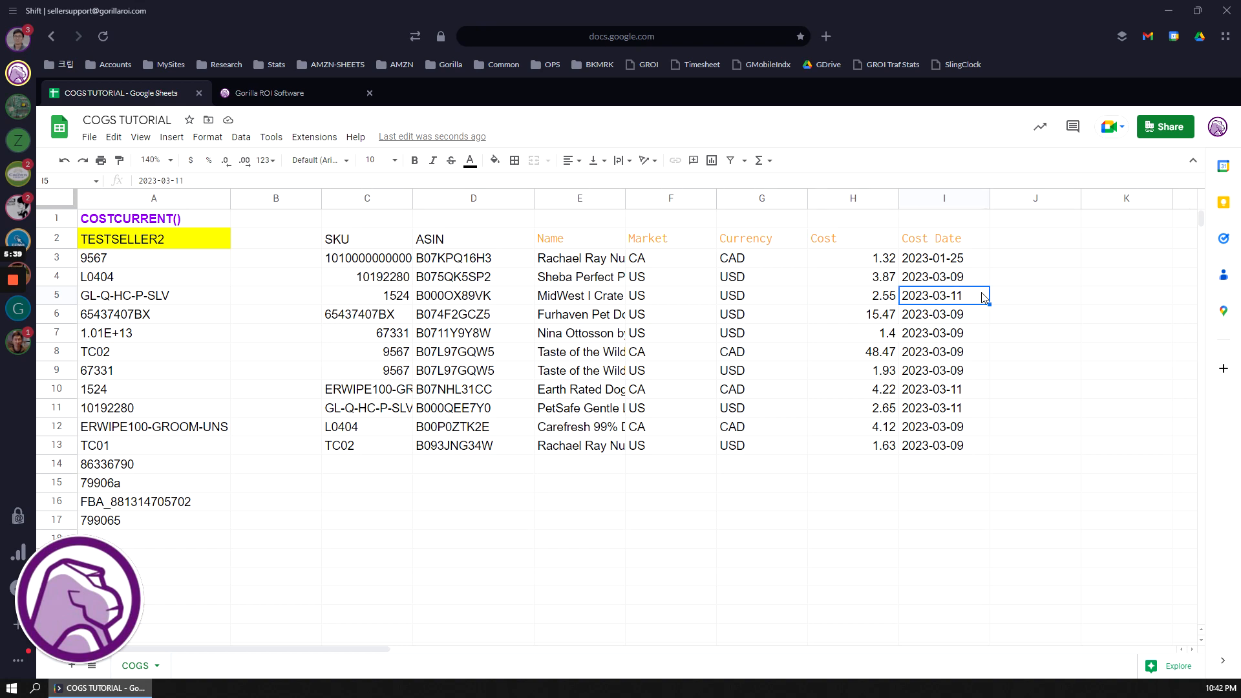
pyautogui.click(873, 301)
pyautogui.moveTo(928, 393); pyautogui.dragTo(858, 413)
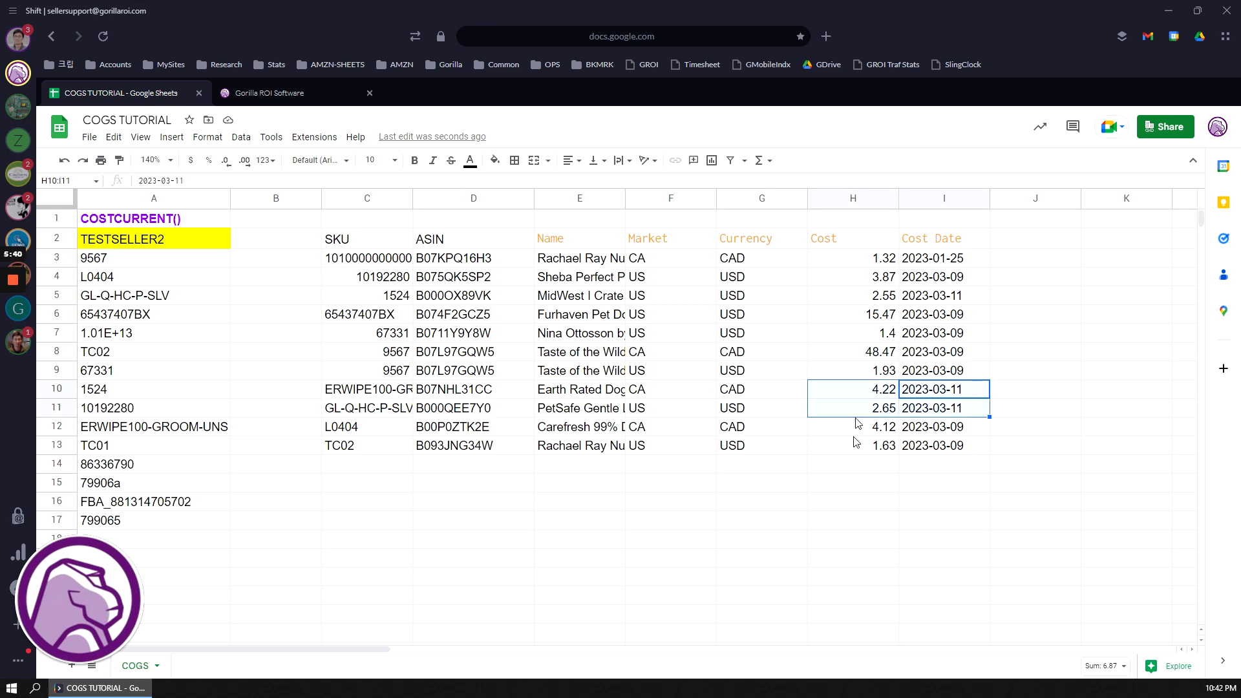
# Read the function help on the output argument by opening a fourth argument in the C2 formula, and remove that argument.
pyautogui.click(357, 242)
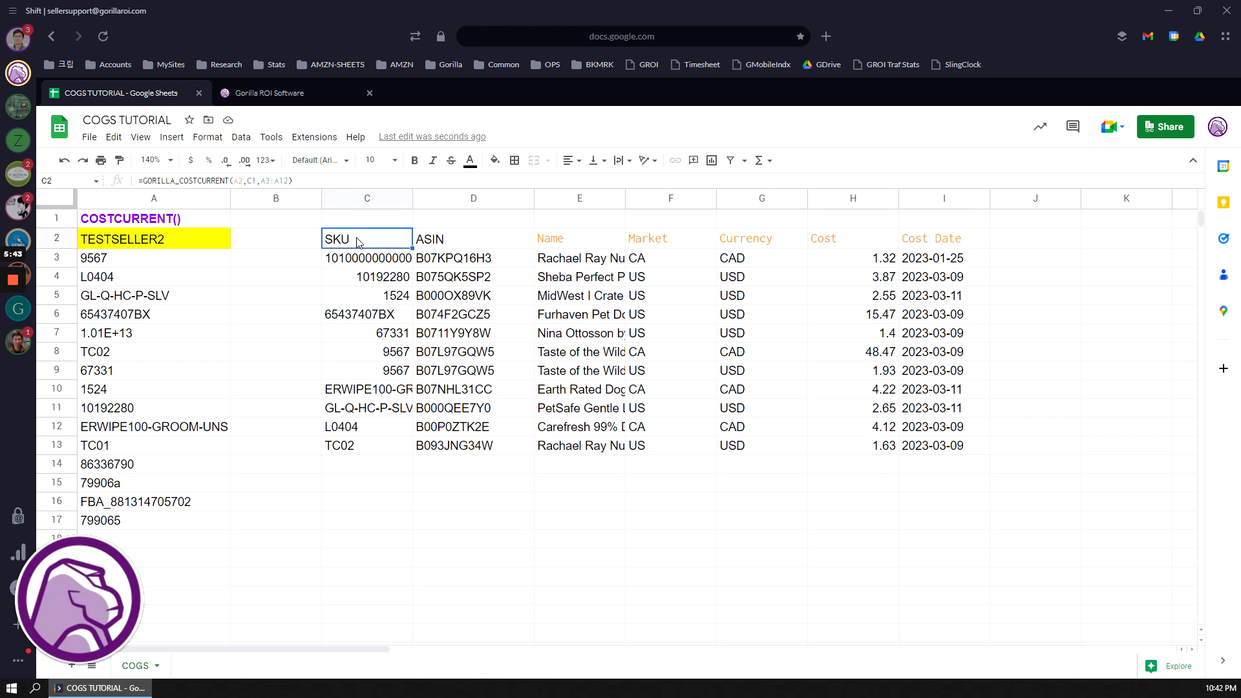
pyautogui.doubleClick(394, 244)
pyautogui.click(535, 237)
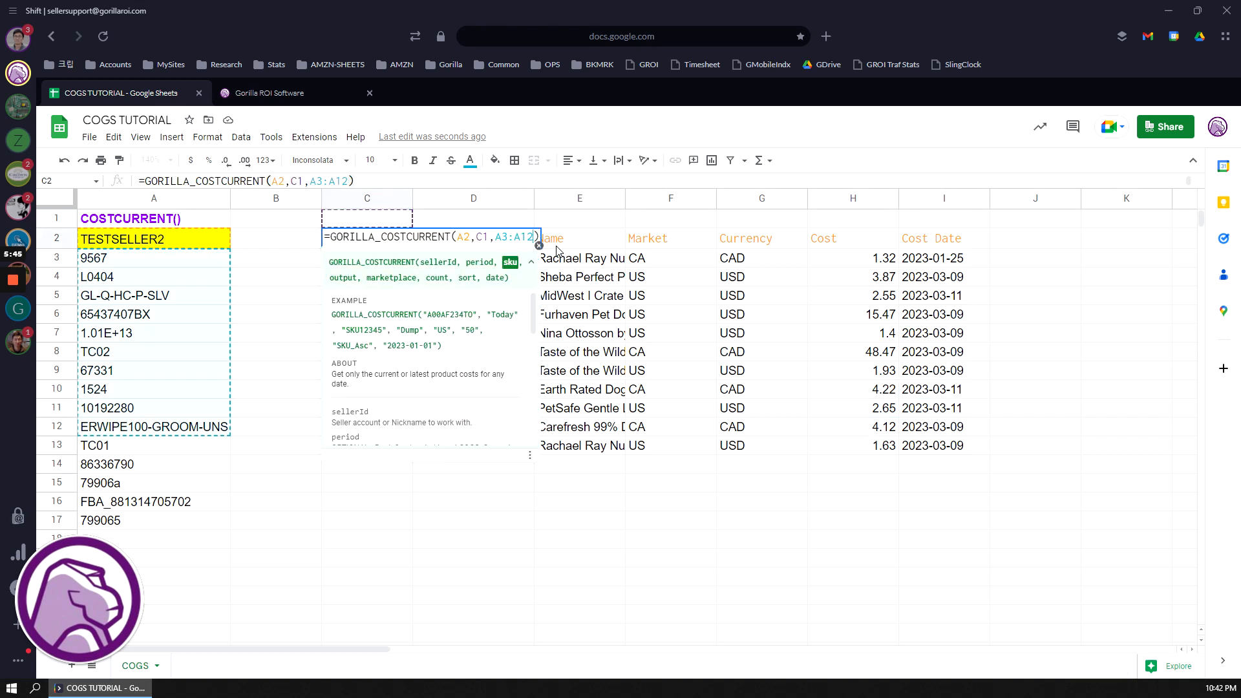
pyautogui.write(',')
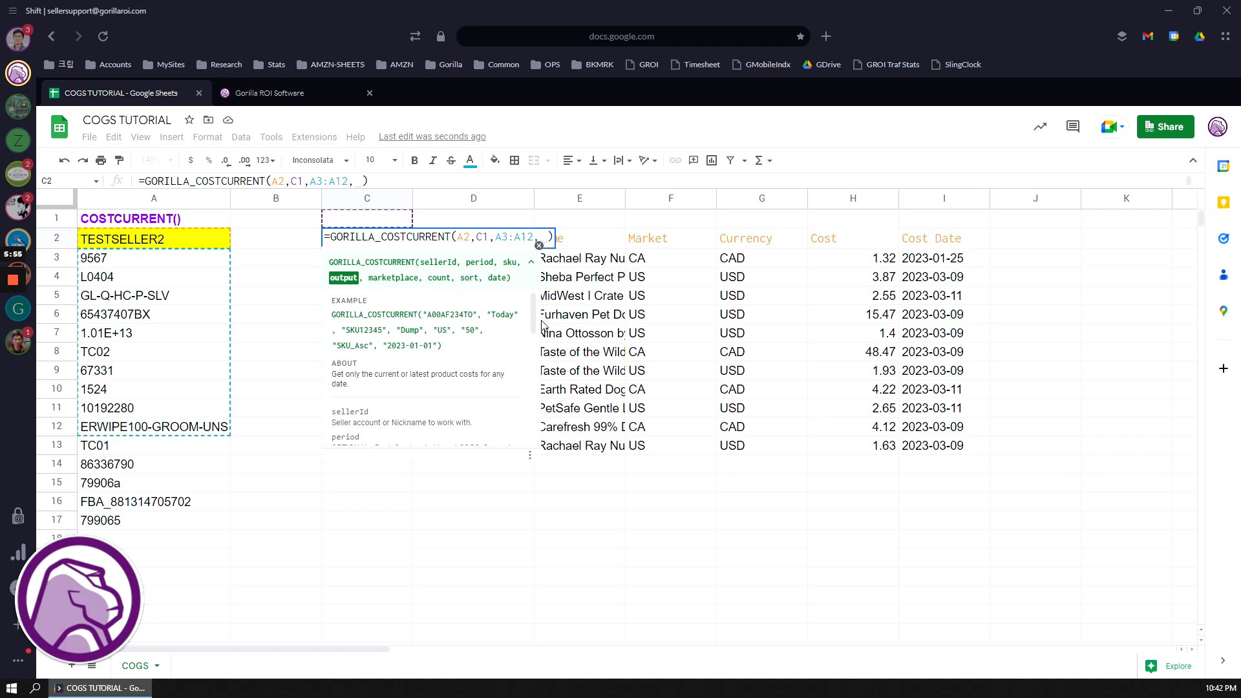
pyautogui.moveTo(533, 323); pyautogui.dragTo(532, 374)
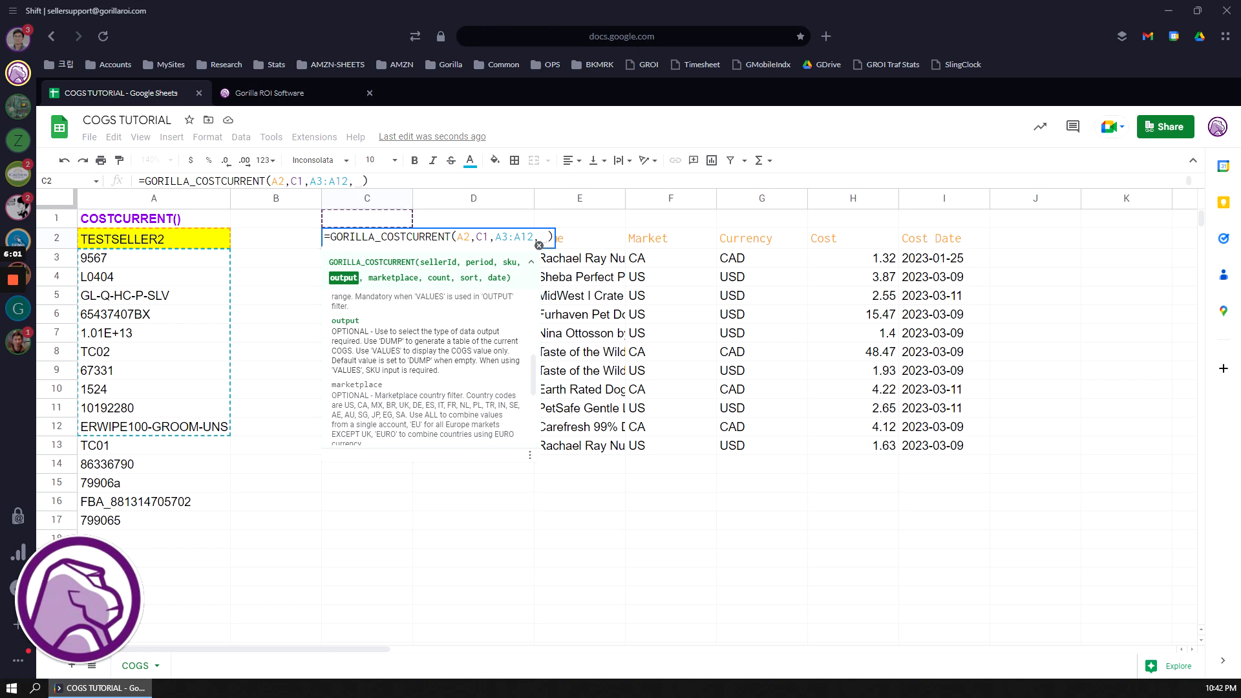
pyautogui.press('BackSpace')
pyautogui.press('BackSpace')
pyautogui.press('Return')
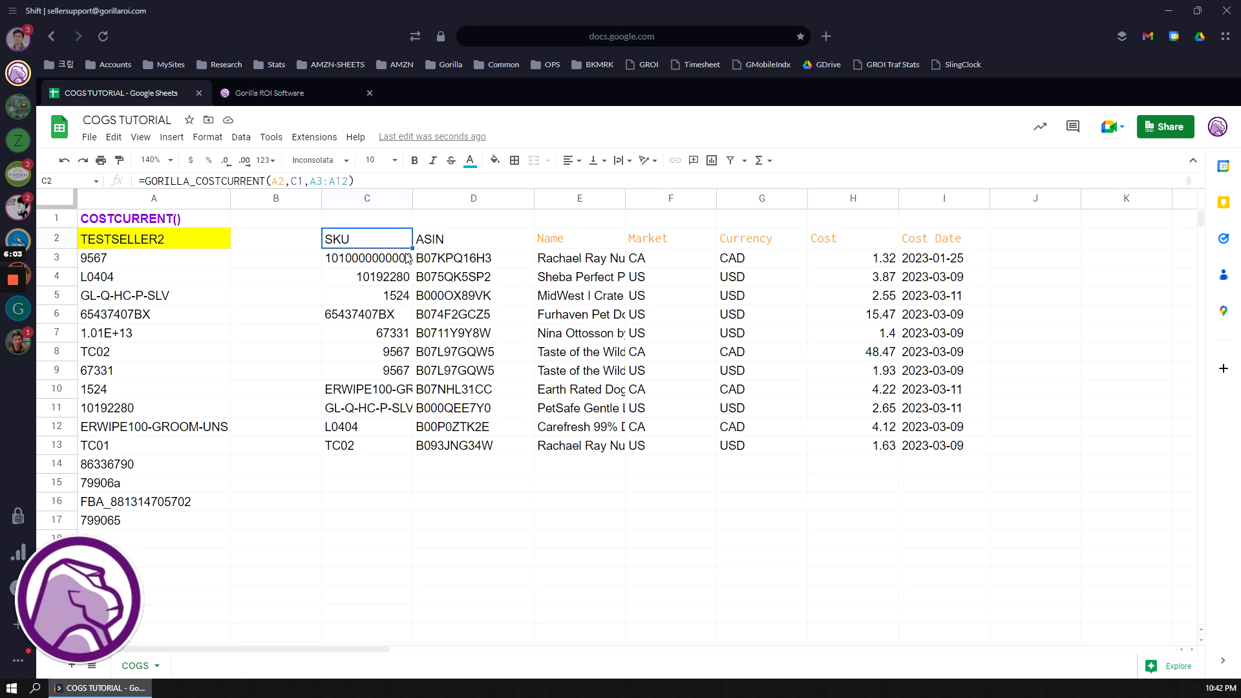
# Replace the C2 formula with =GORILLA_COSTCURRENT(A2) to pull the seller's unfiltered costs, and undo the replacement.
pyautogui.click(386, 240)
pyautogui.click(584, 522)
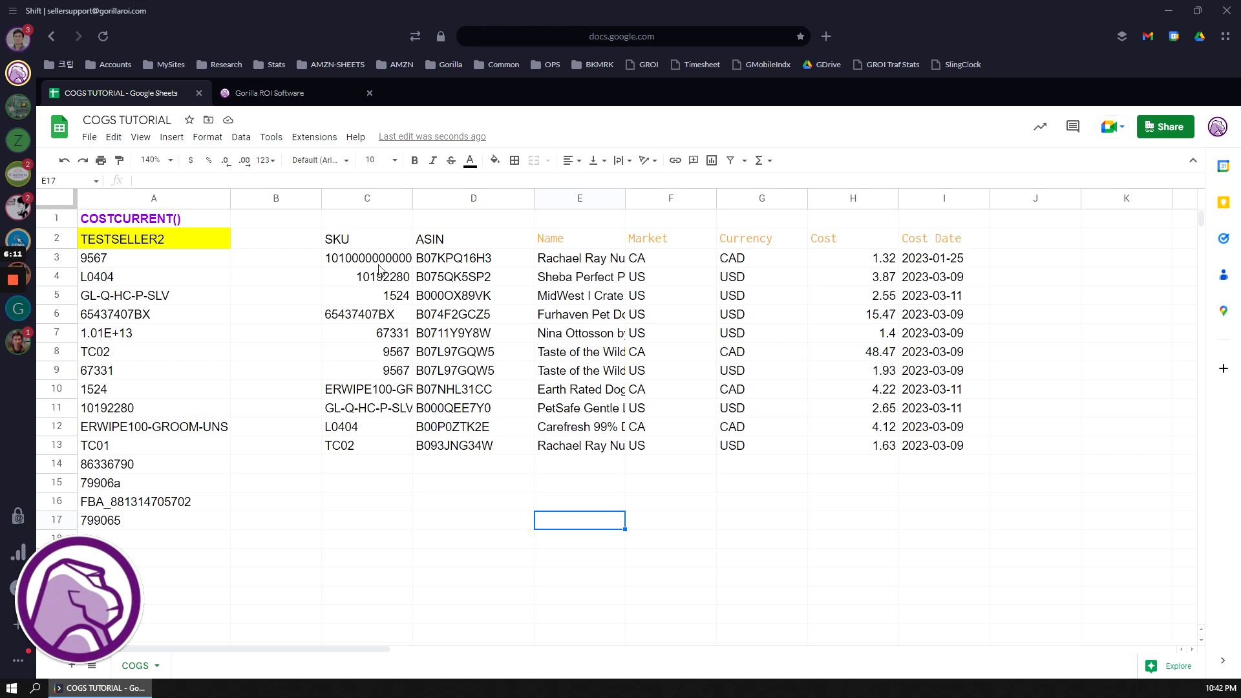
pyautogui.click(357, 244)
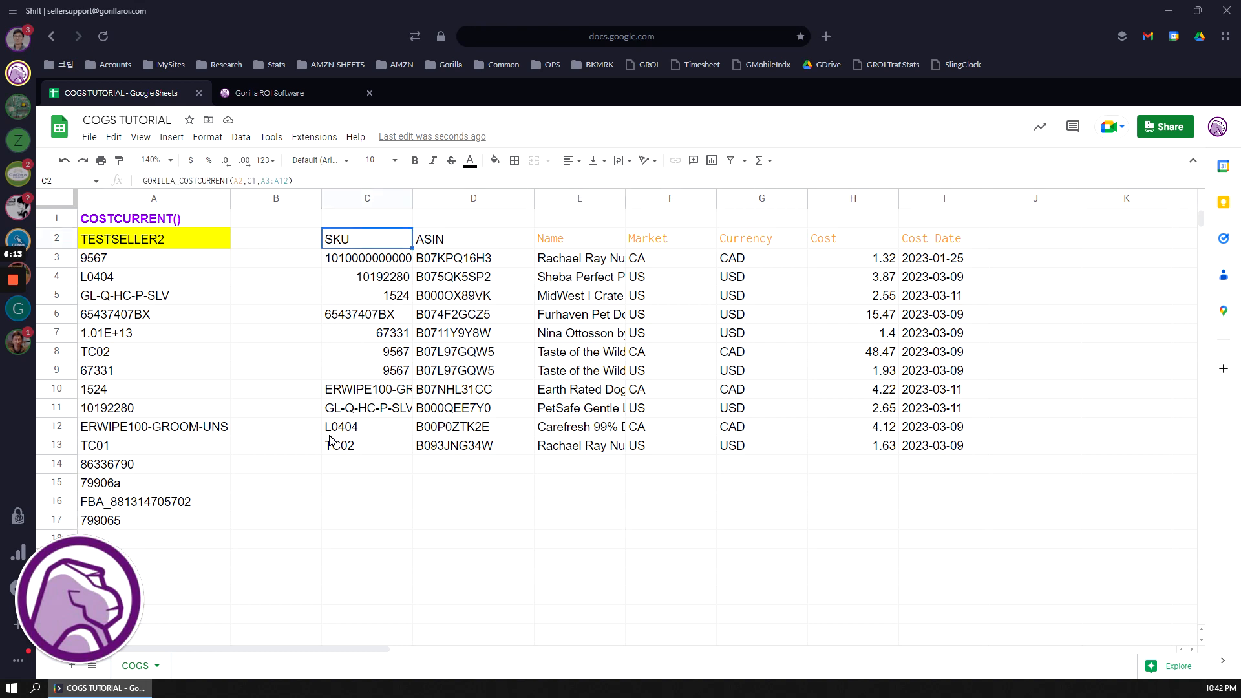
pyautogui.press('Delete')
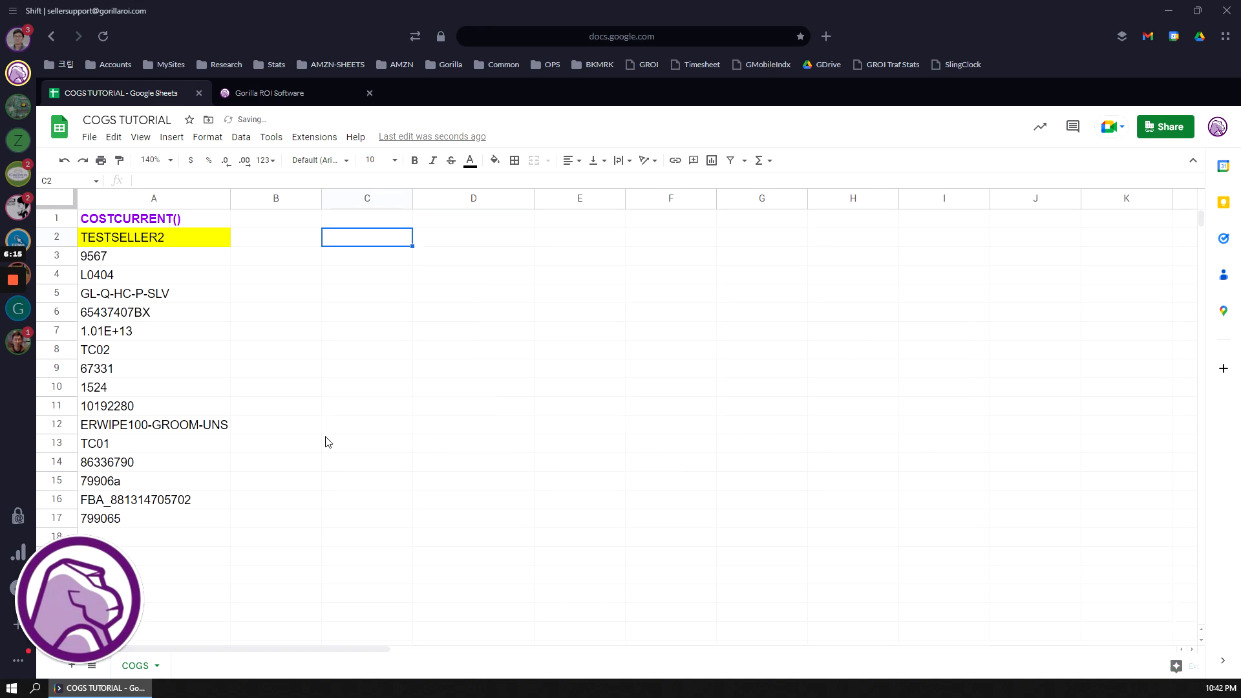
pyautogui.write('=gorilla')
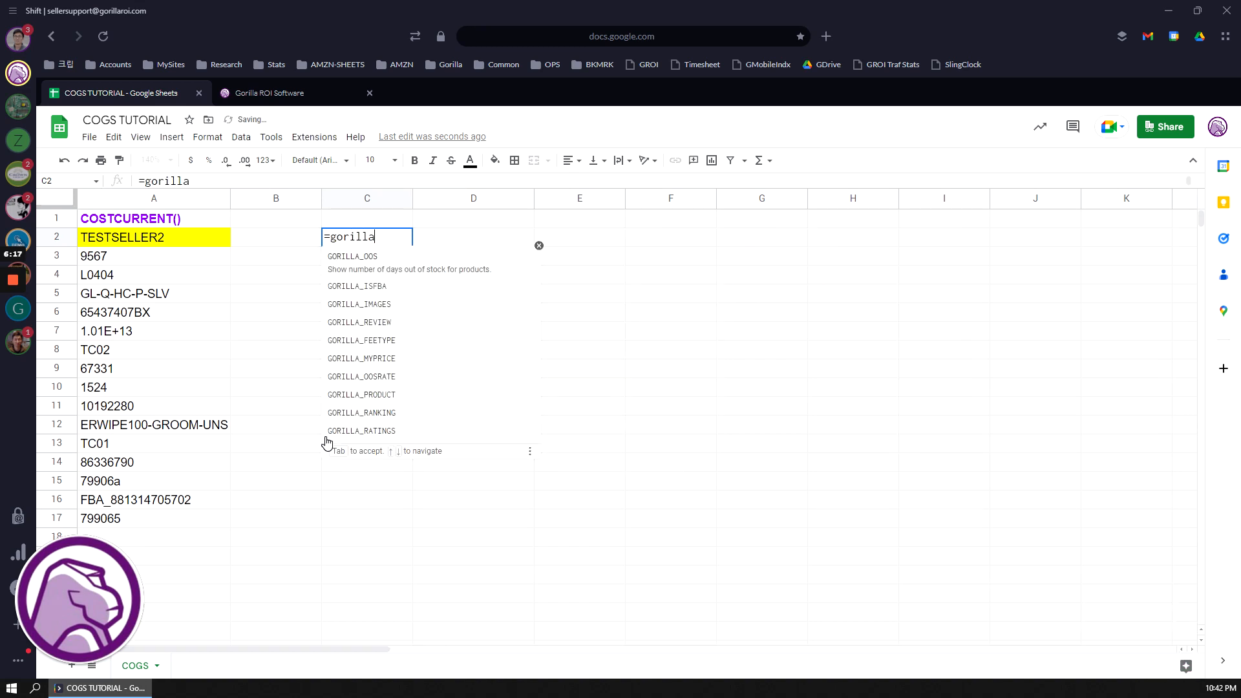
pyautogui.write('_costd')
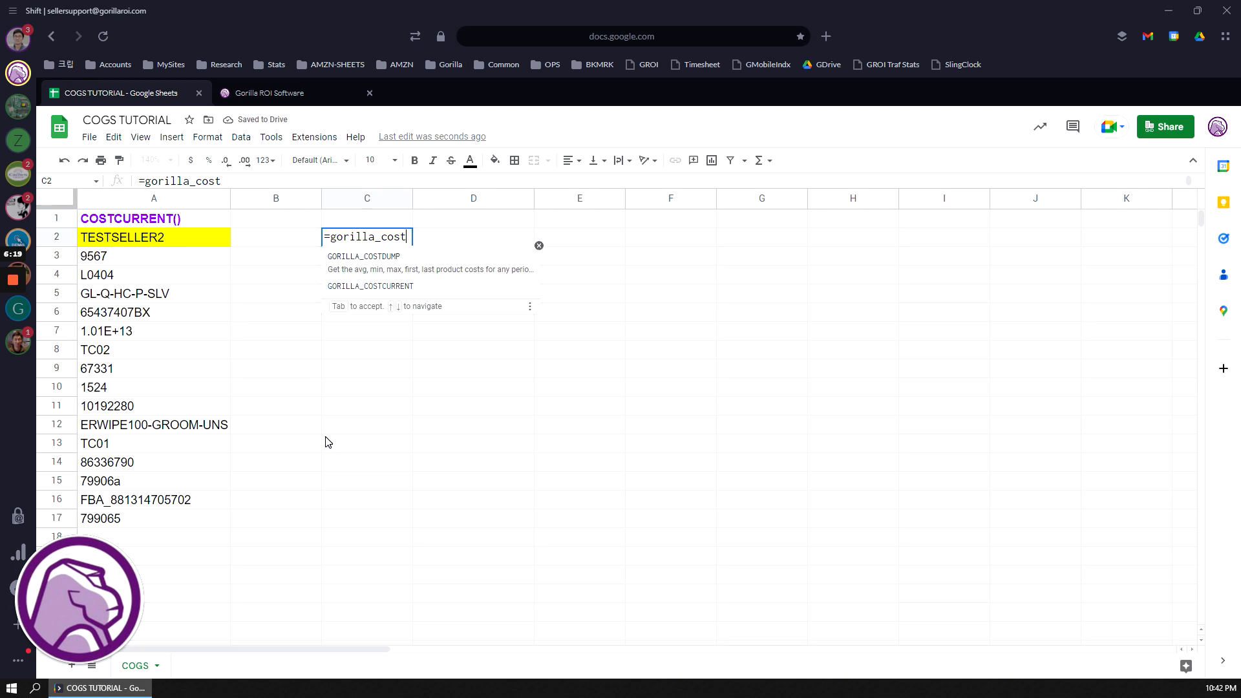
pyautogui.press('BackSpace')
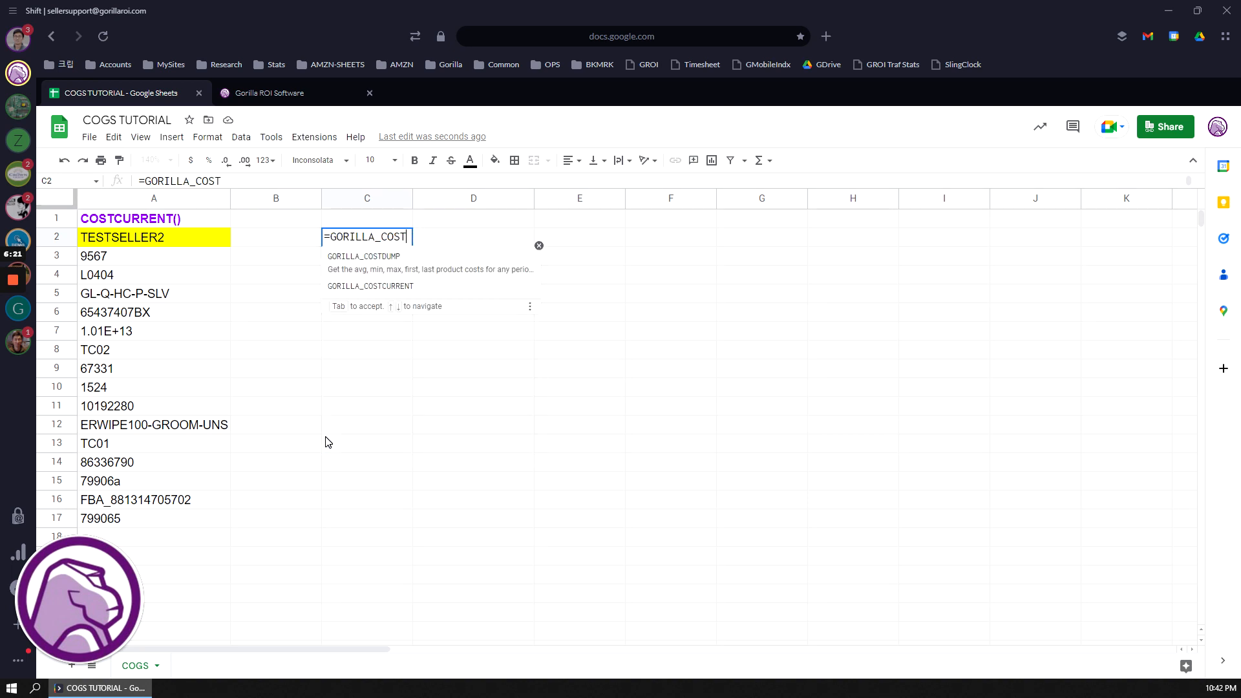
pyautogui.write('cu')
pyautogui.press('Tab')
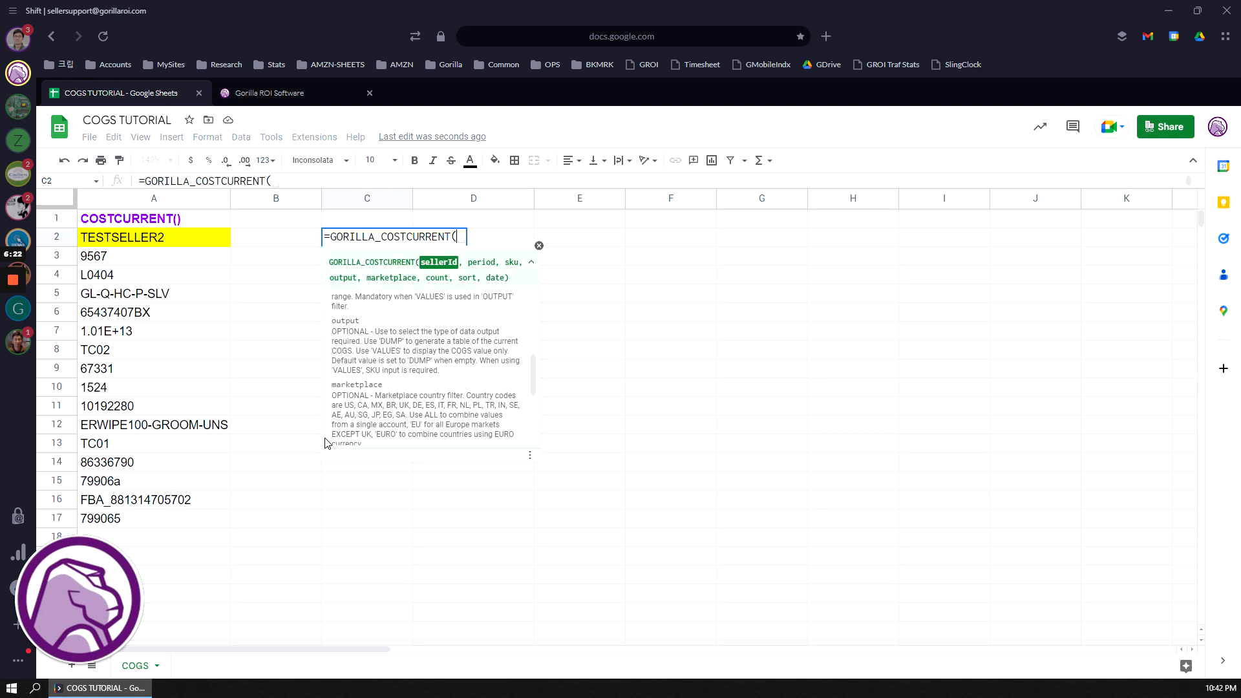
pyautogui.click(117, 250)
pyautogui.write(')')
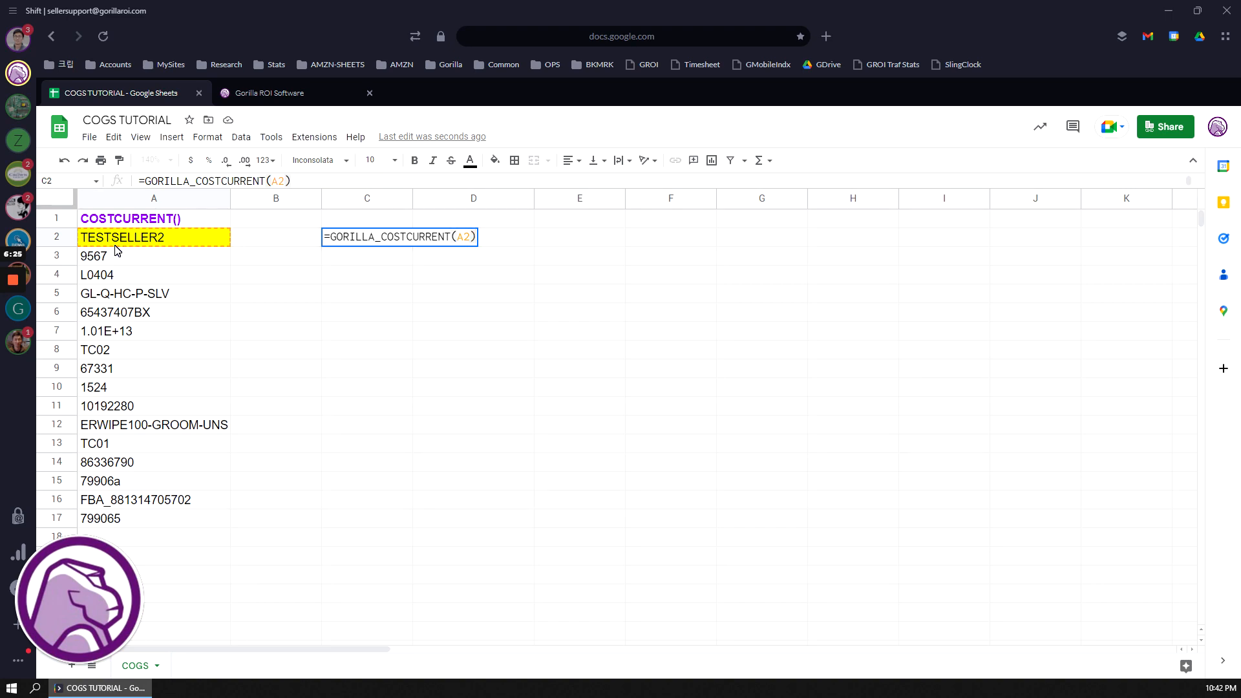
pyautogui.press('Return')
pyautogui.press('Up')
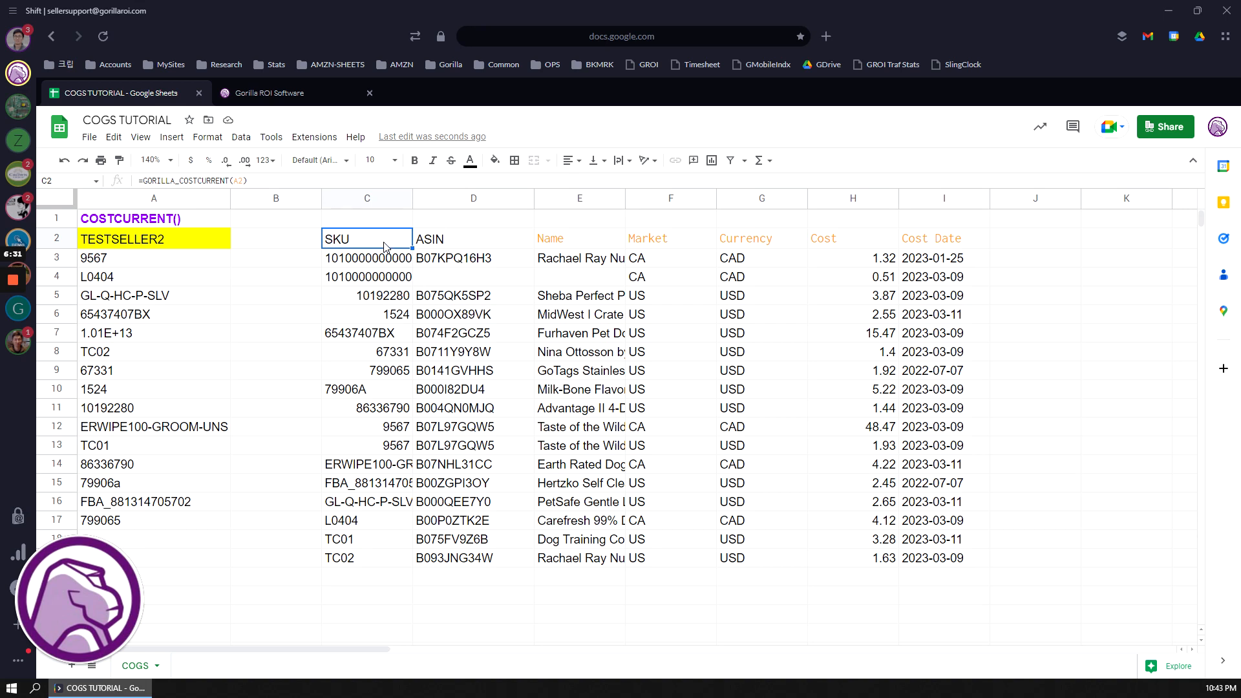
pyautogui.hotkey('ctrl', 'z')
# Add "values" as the output argument of the C2 formula, making it =GORILLA_COSTCURRENT(A2,C1,A3:A12,"values").
pyautogui.press('Return')
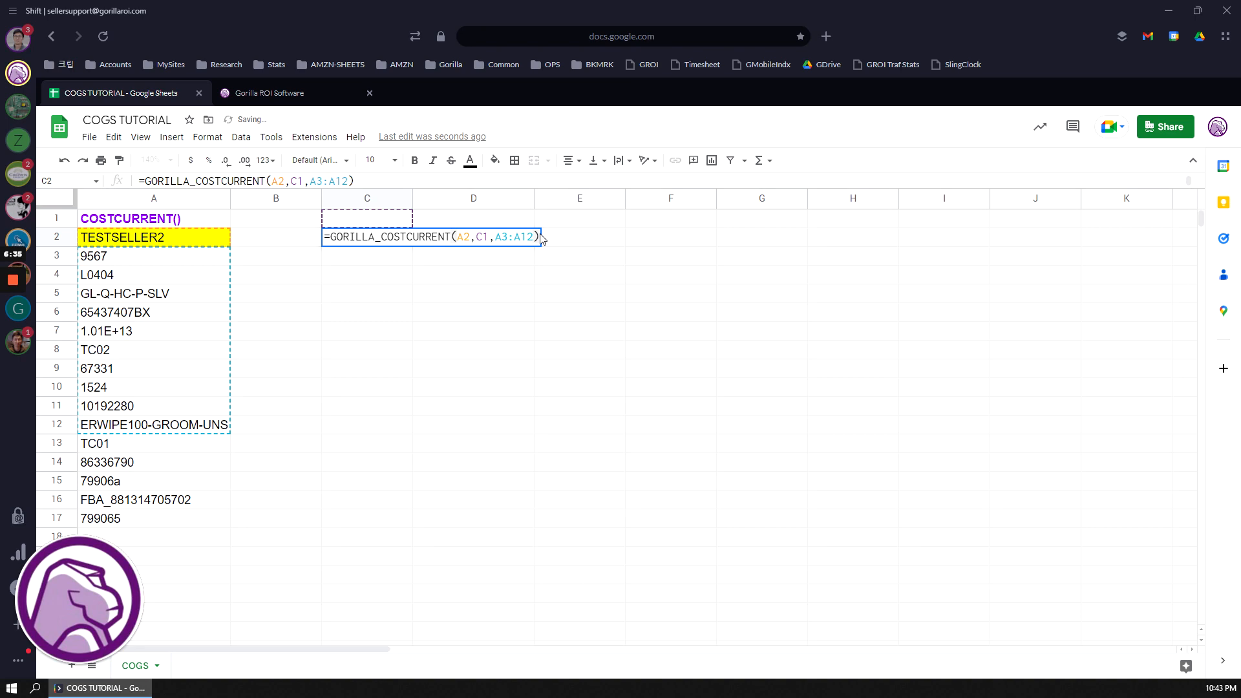
pyautogui.press('Left')
pyautogui.write(',')
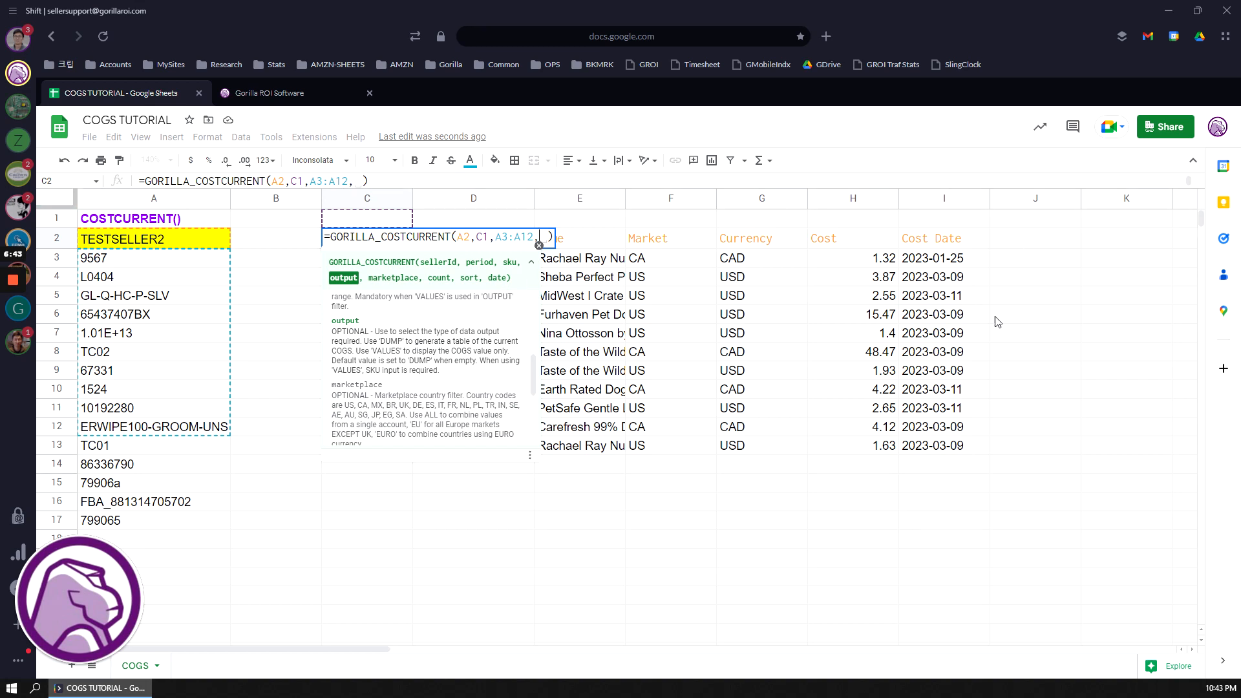
pyautogui.write('"vakl')
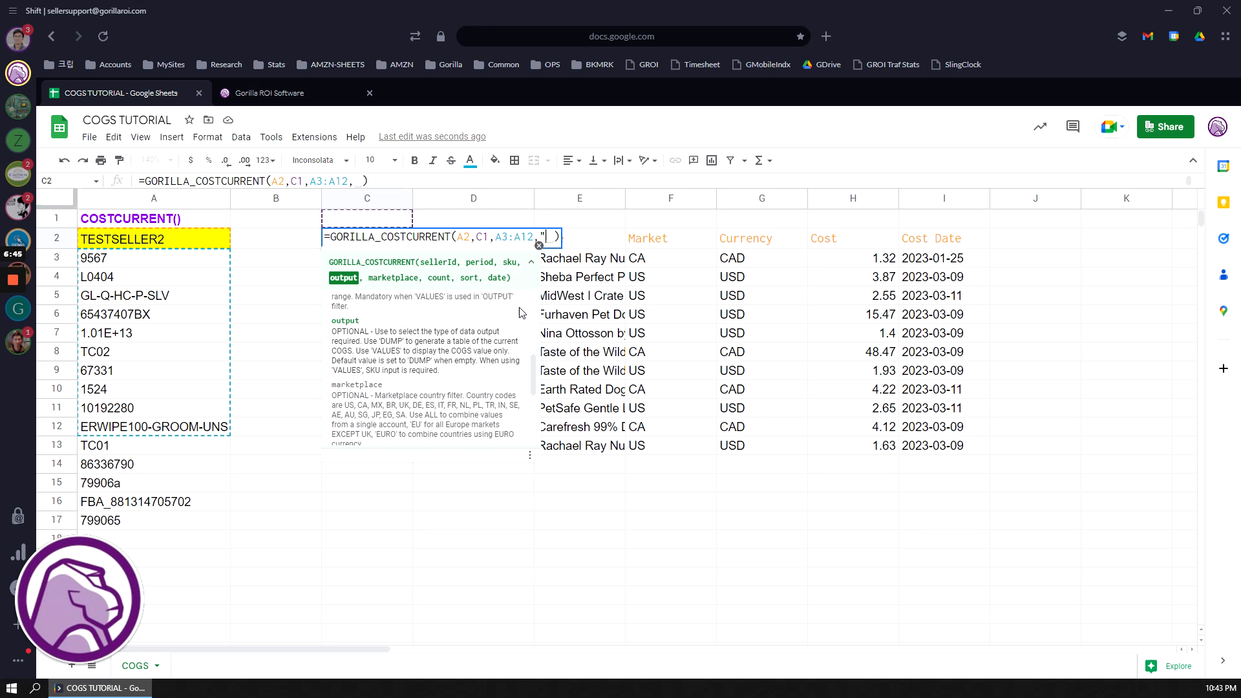
pyautogui.write('ues')
pyautogui.press('BackSpace')
pyautogui.press('BackSpace')
pyautogui.press('BackSpace')
pyautogui.press('BackSpace')
pyautogui.press('BackSpace')
pyautogui.write('les"')
pyautogui.press('BackSpace')
pyautogui.press('BackSpace')
pyautogui.press('BackSpace')
pyautogui.press('BackSpace')
pyautogui.write('es"')
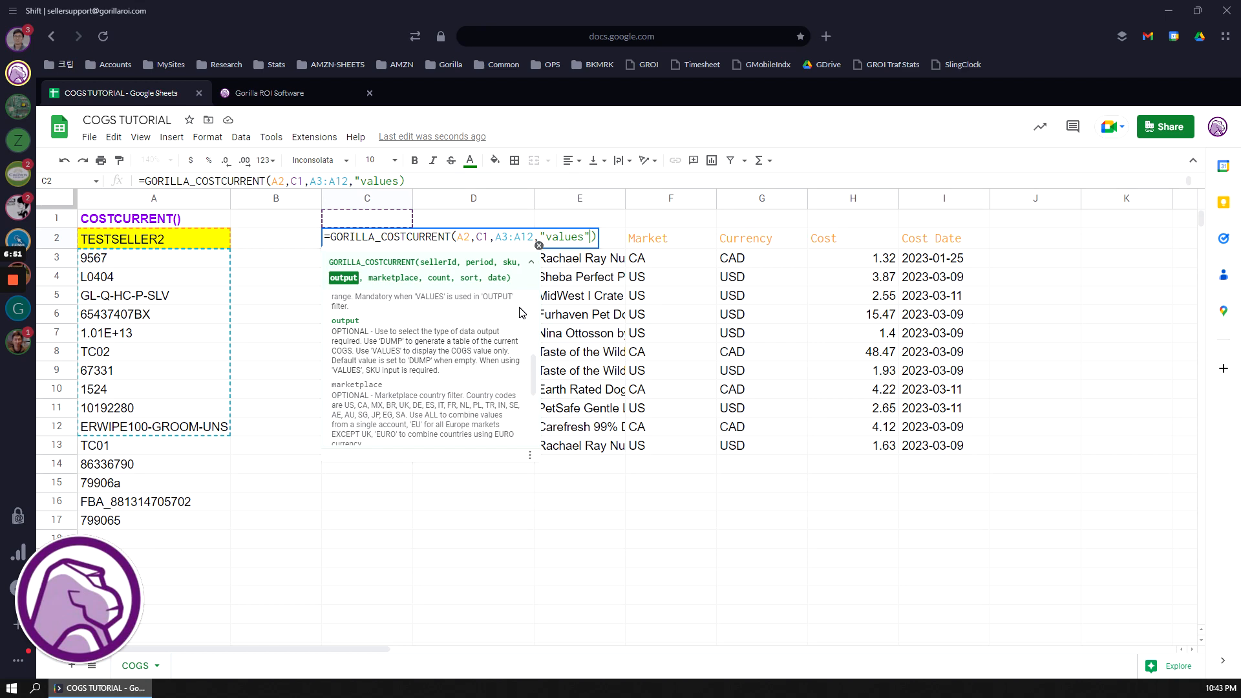
pyautogui.press('Return')
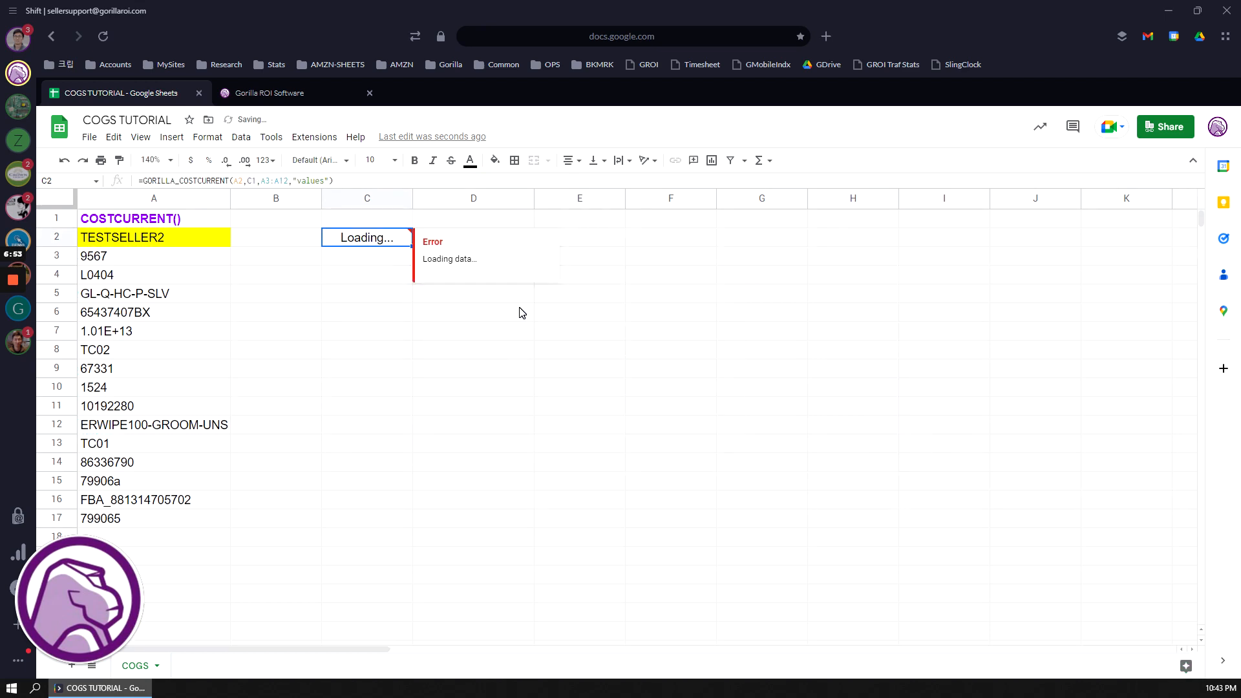
# Look over the cost values in C2:C11 and the empty cells in column D beside them.
pyautogui.click(468, 374)
pyautogui.moveTo(365, 241); pyautogui.dragTo(359, 397)
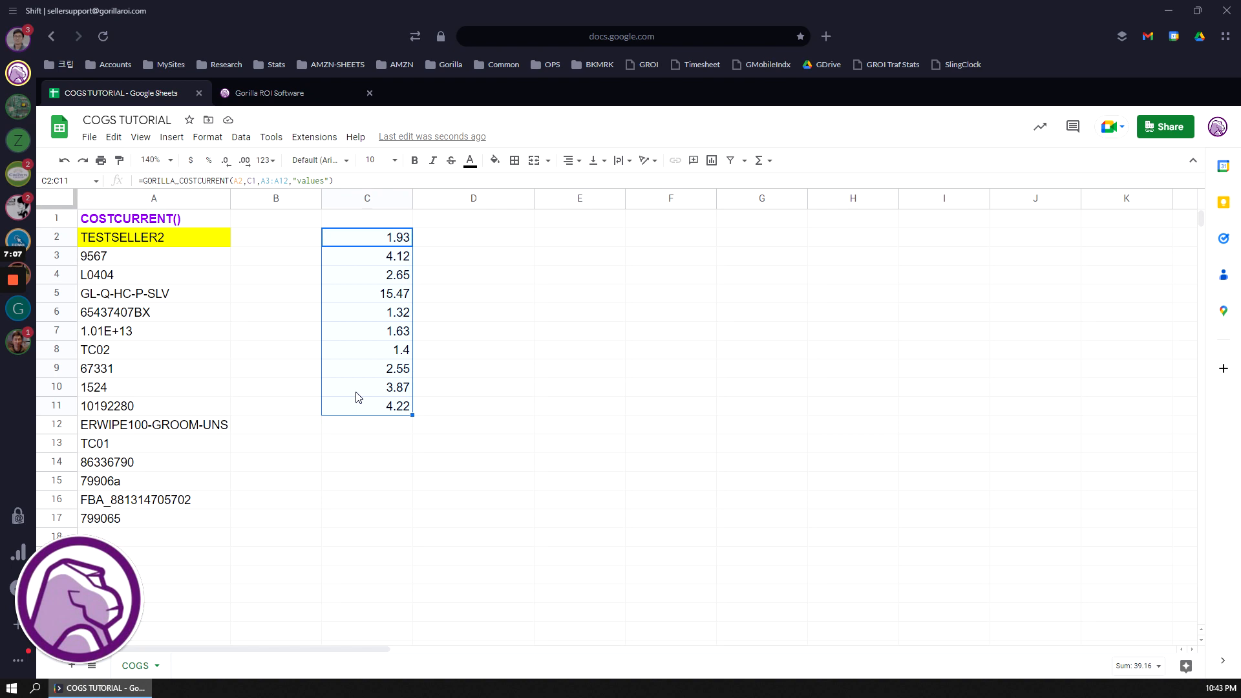
pyautogui.click(390, 241)
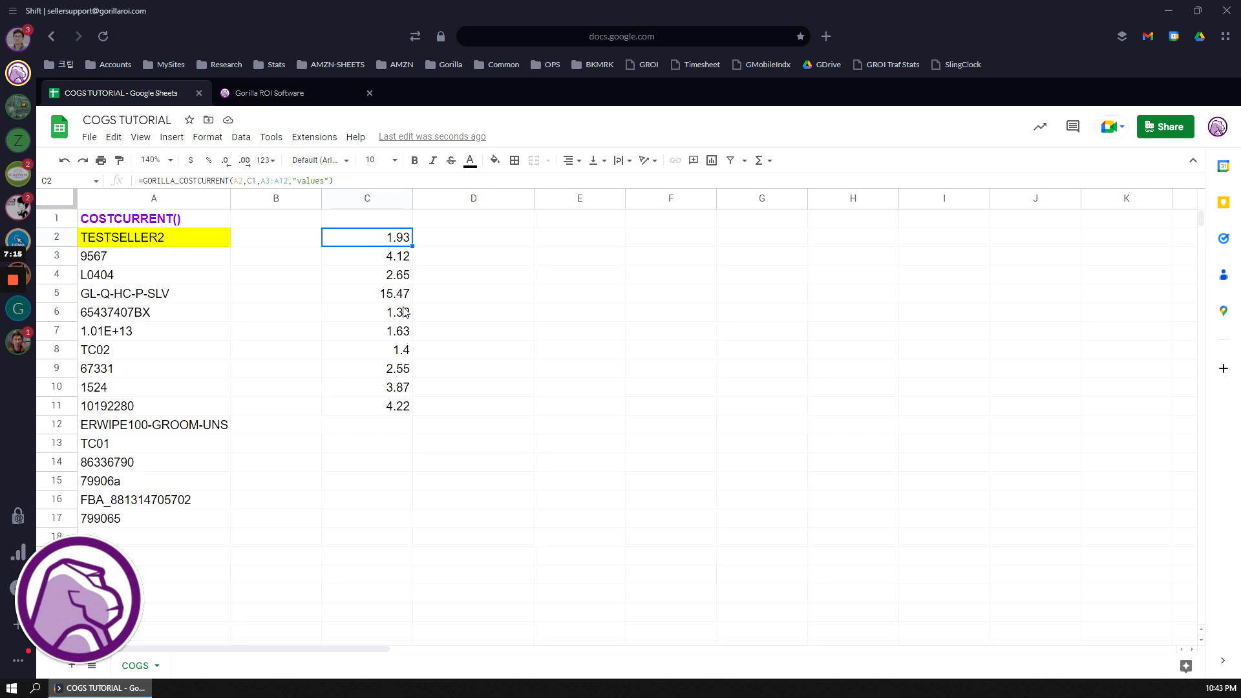
pyautogui.click(458, 246)
pyautogui.click(459, 299)
pyautogui.click(360, 242)
# Enter the period headers 2023-01 in C1 and 2023-02 in D1.
pyautogui.click(387, 220)
pyautogui.write('20')
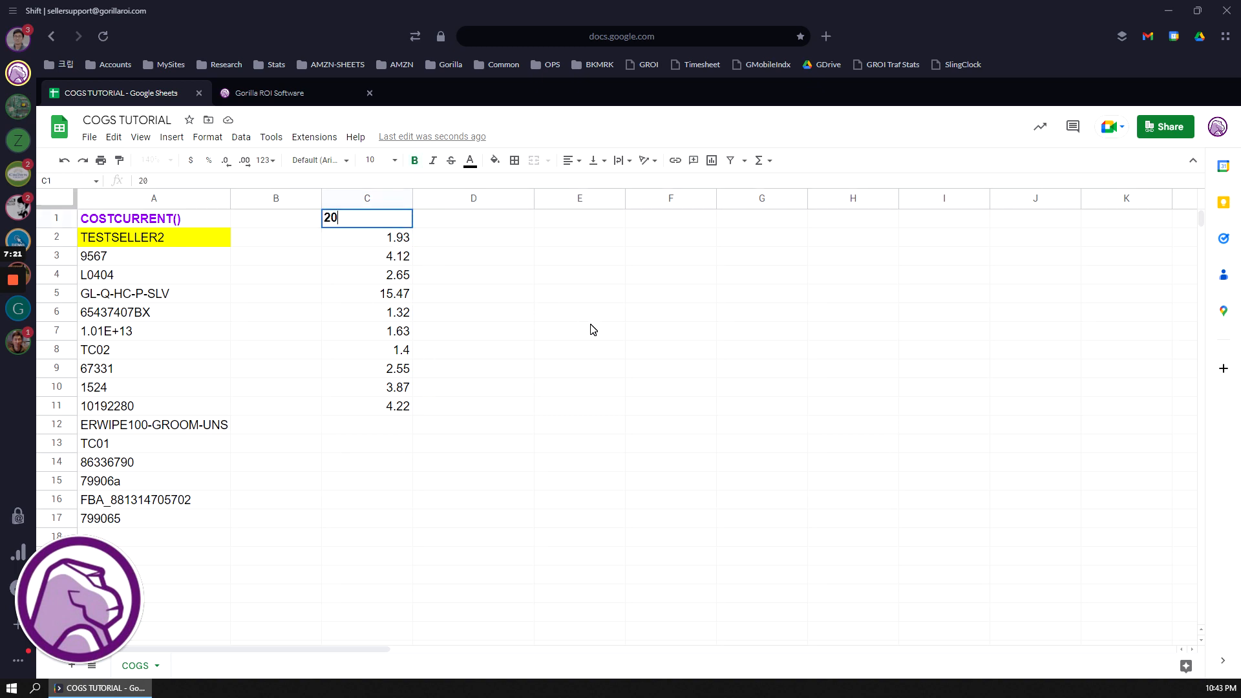
pyautogui.write('23-01')
pyautogui.press('Tab')
pyautogui.write('2023-02')
pyautogui.press('Tab')
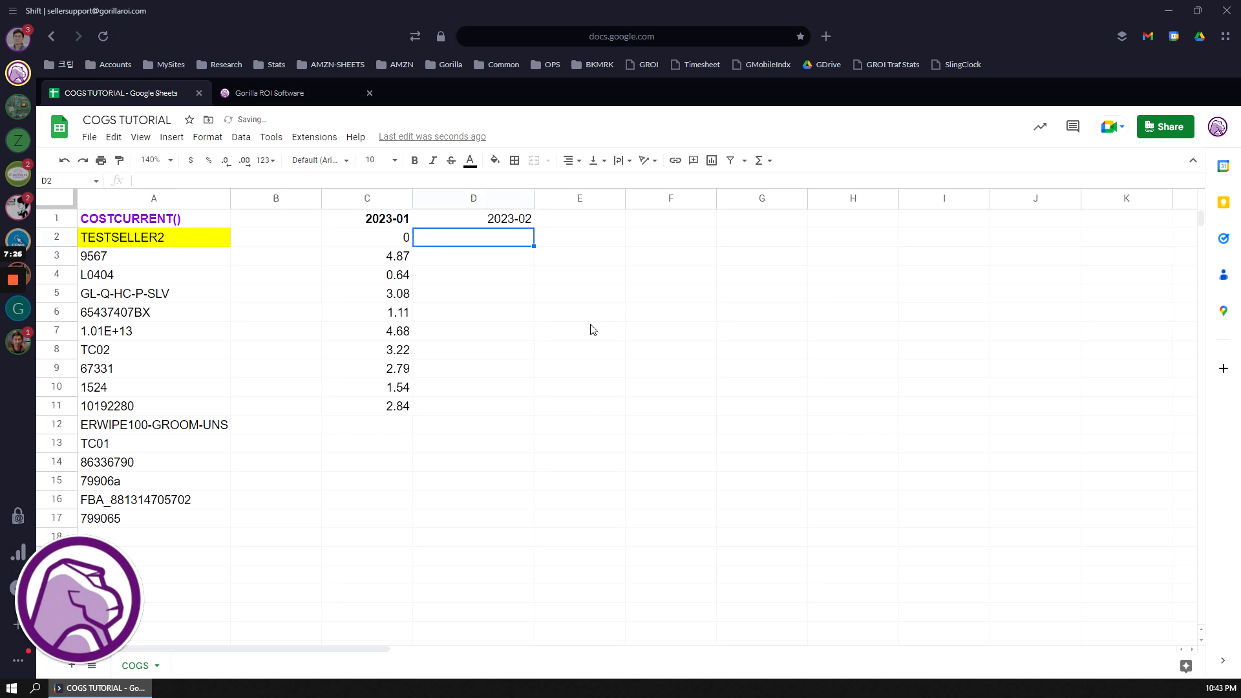
# Enter the period header 2023-03 in E1.
pyautogui.write('2023-0')
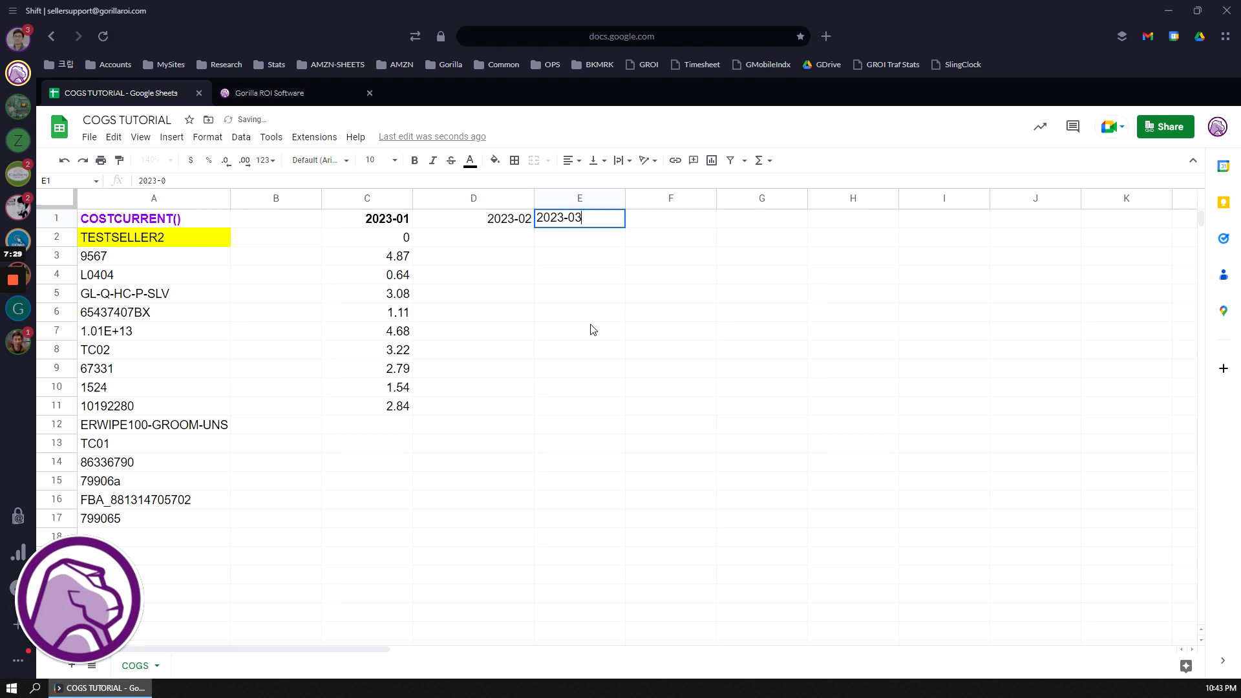
pyautogui.write('3')
pyautogui.press('Return')
# Make the seller and SKU references in the C2 formula absolute, giving =GORILLA_COSTCURRENT($A$2,C1,$A$3:$A$12,"values").
pyautogui.click(401, 243)
pyautogui.press('Return')
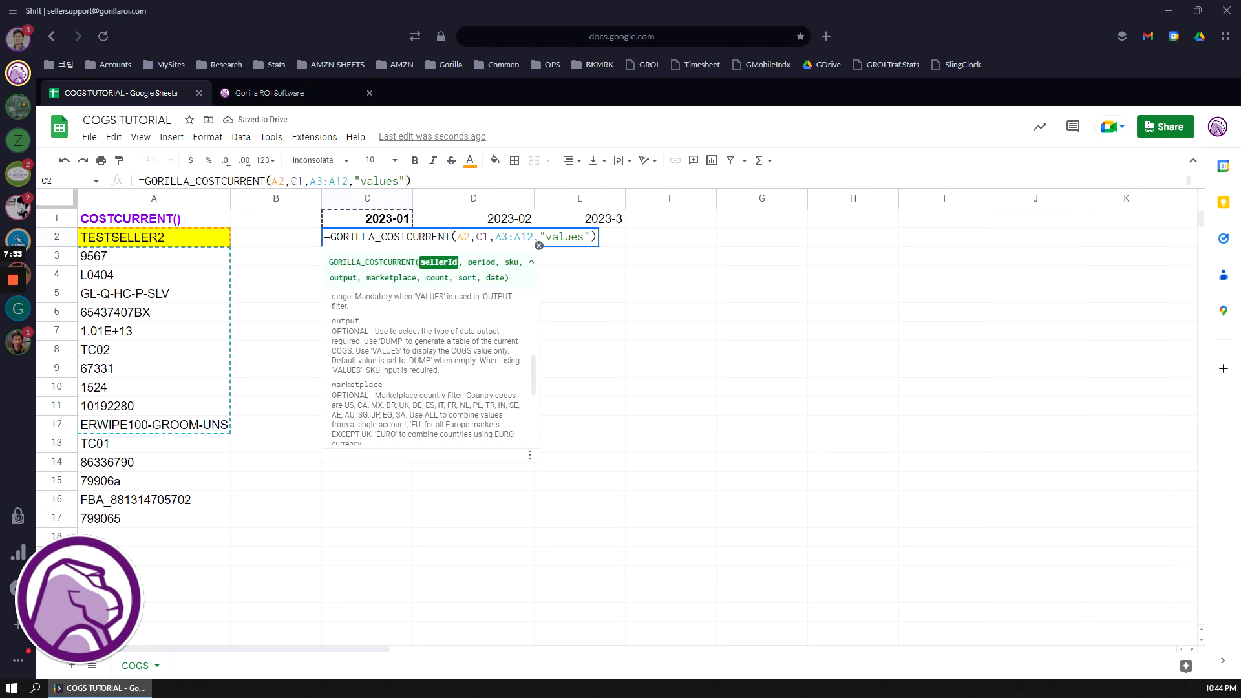
pyautogui.press('F4')
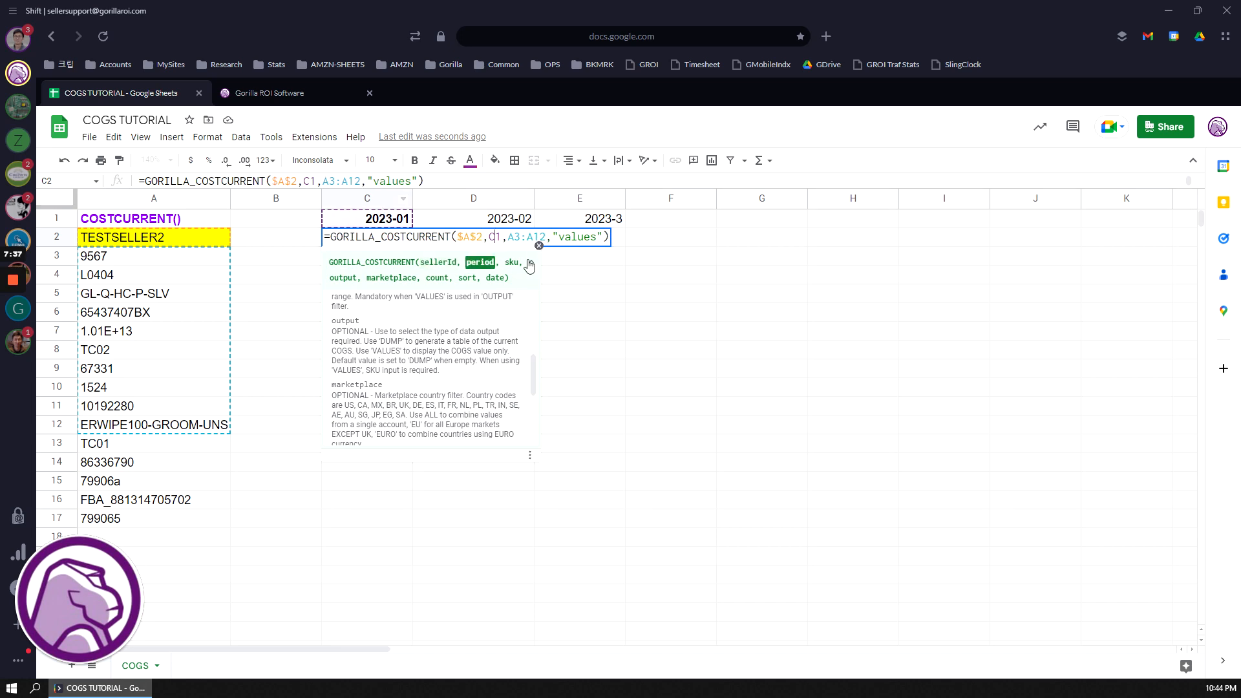
pyautogui.press('F4')
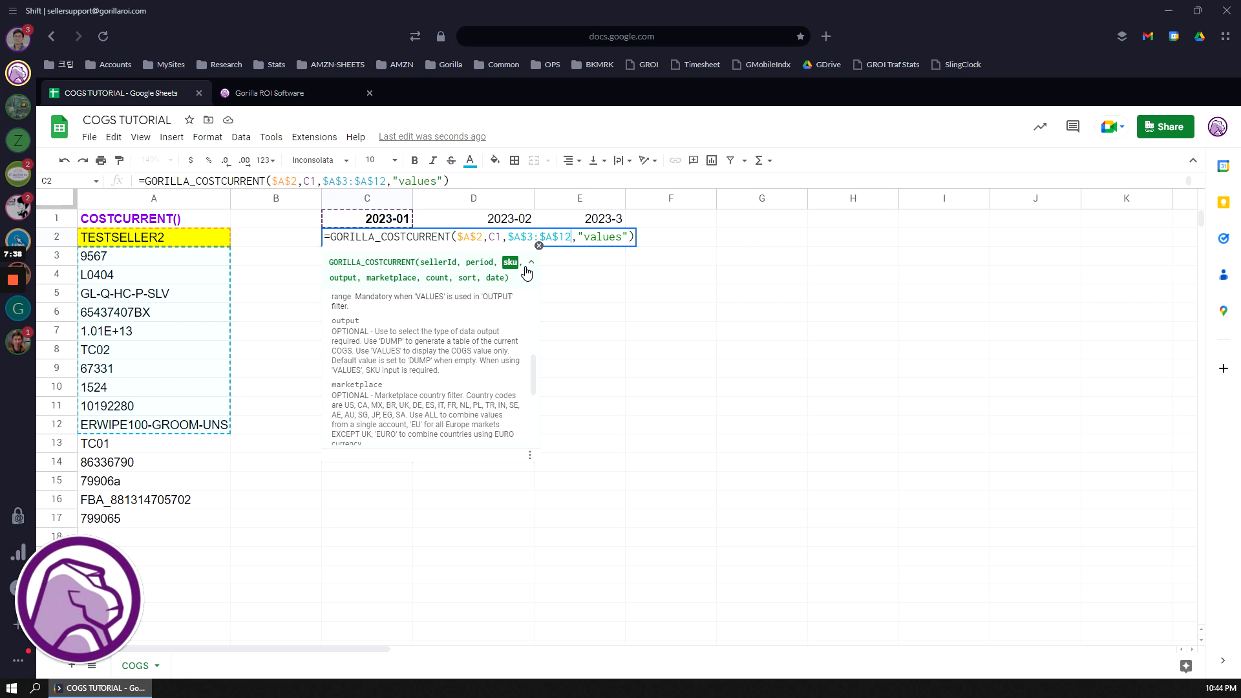
pyautogui.press('Return')
# Copy the C2 formula across to D2 and E2 beneath the other monthly headers.
pyautogui.press('Up')
pyautogui.hotkey('shift', 'Right')
pyautogui.hotkey('shift', 'Right')
pyautogui.hotkey('ctrl', 'r')
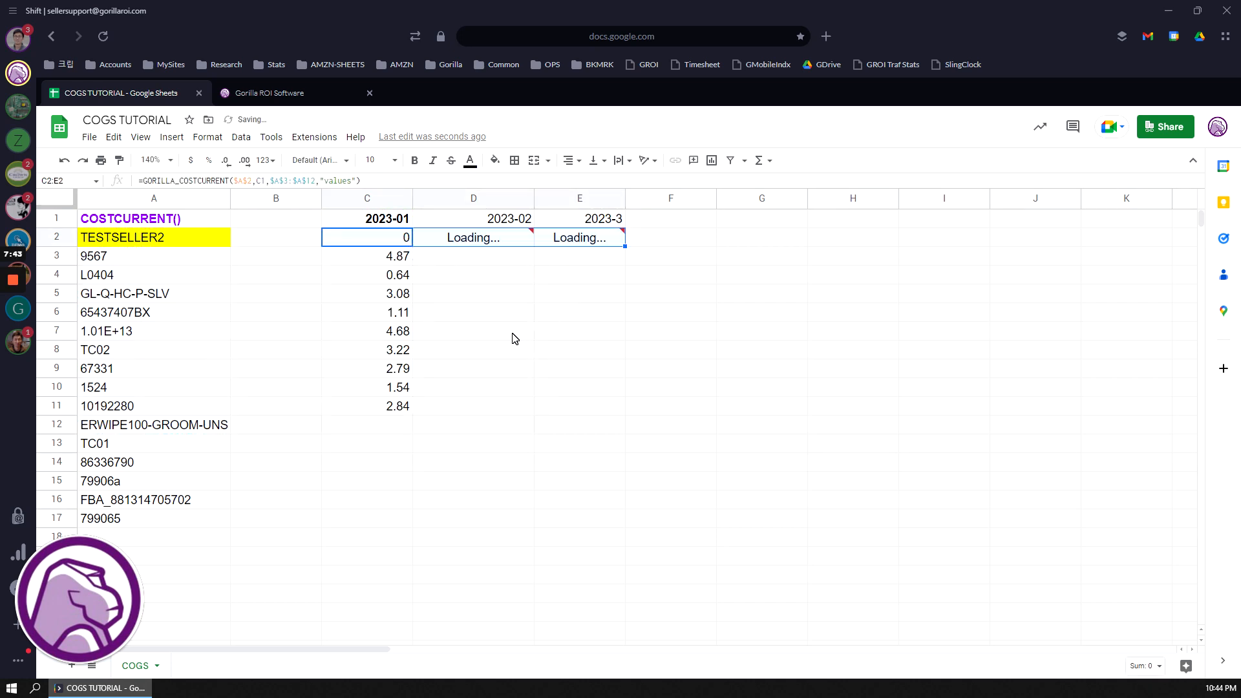
# Compare the monthly cost values across columns C to E, especially those of SKU 1524 in row 10.
pyautogui.click(468, 262)
pyautogui.click(480, 314)
pyautogui.click(487, 339)
pyautogui.hotkey('ctrl', 'Up')
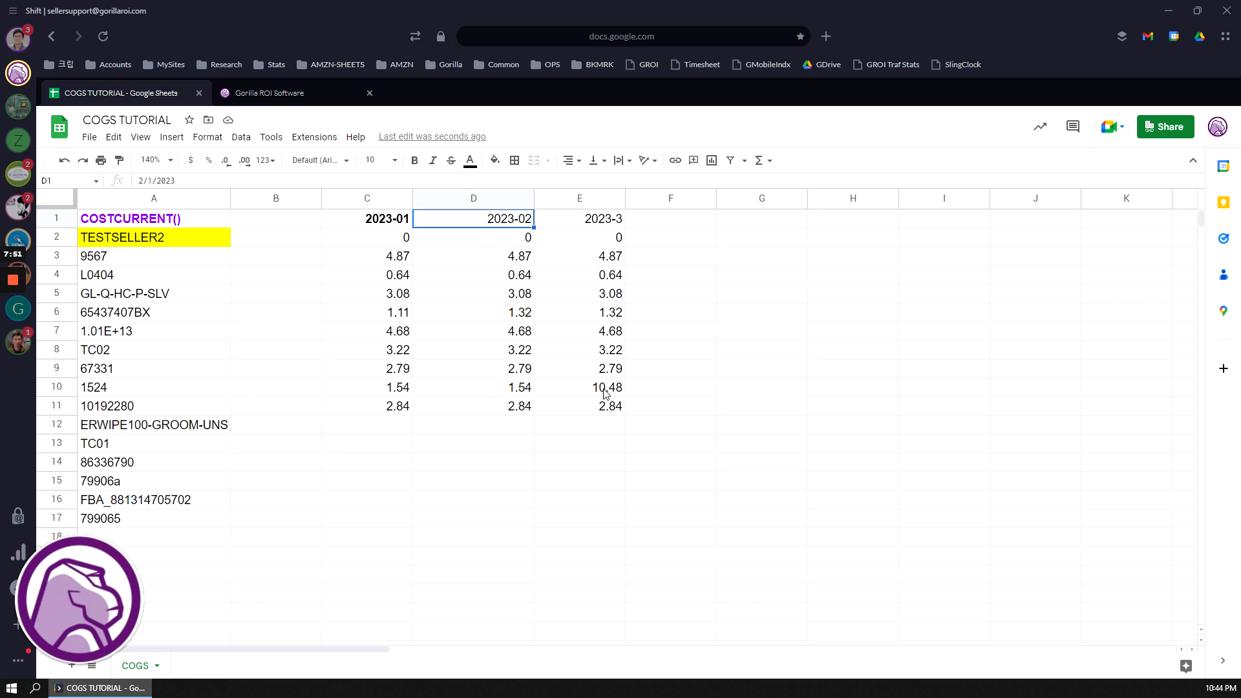
pyautogui.click(330, 386)
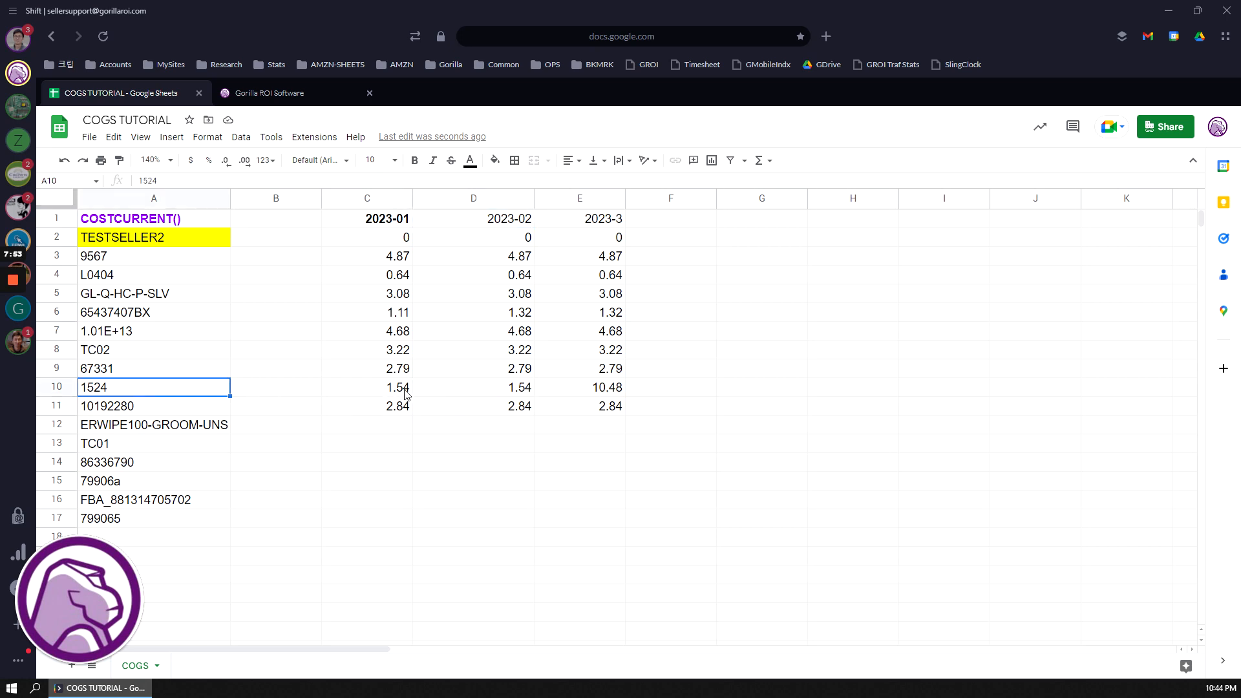
pyautogui.click(468, 395)
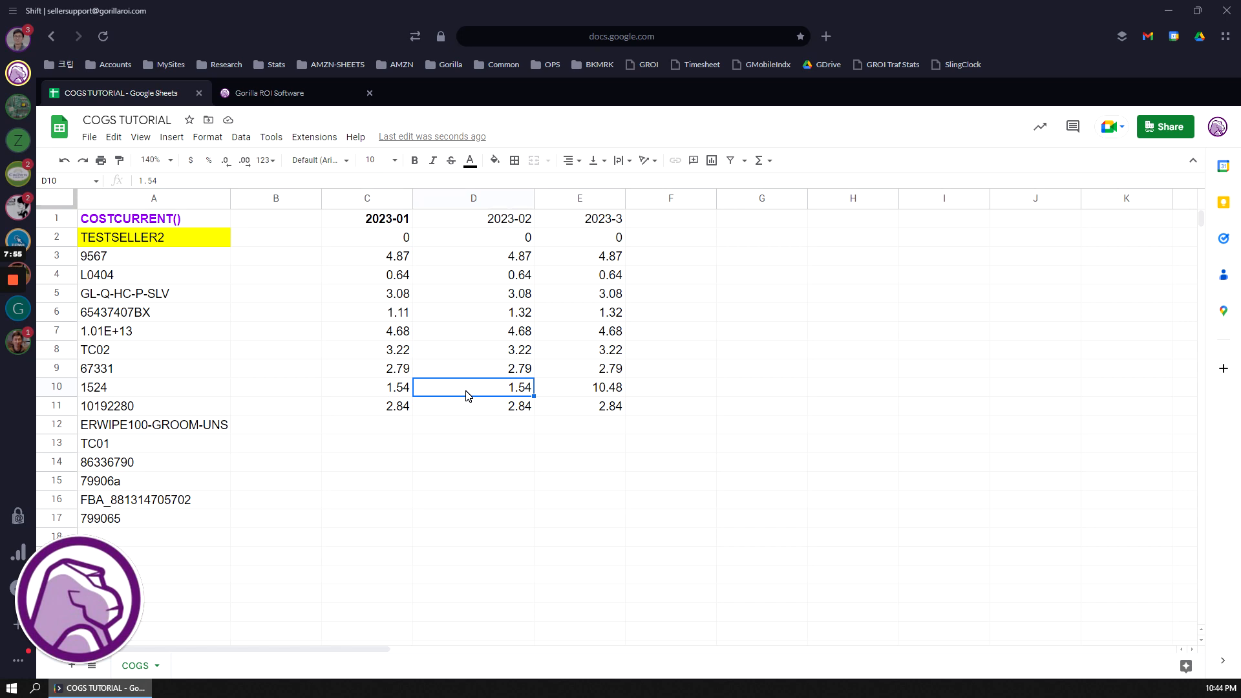
pyautogui.click(608, 393)
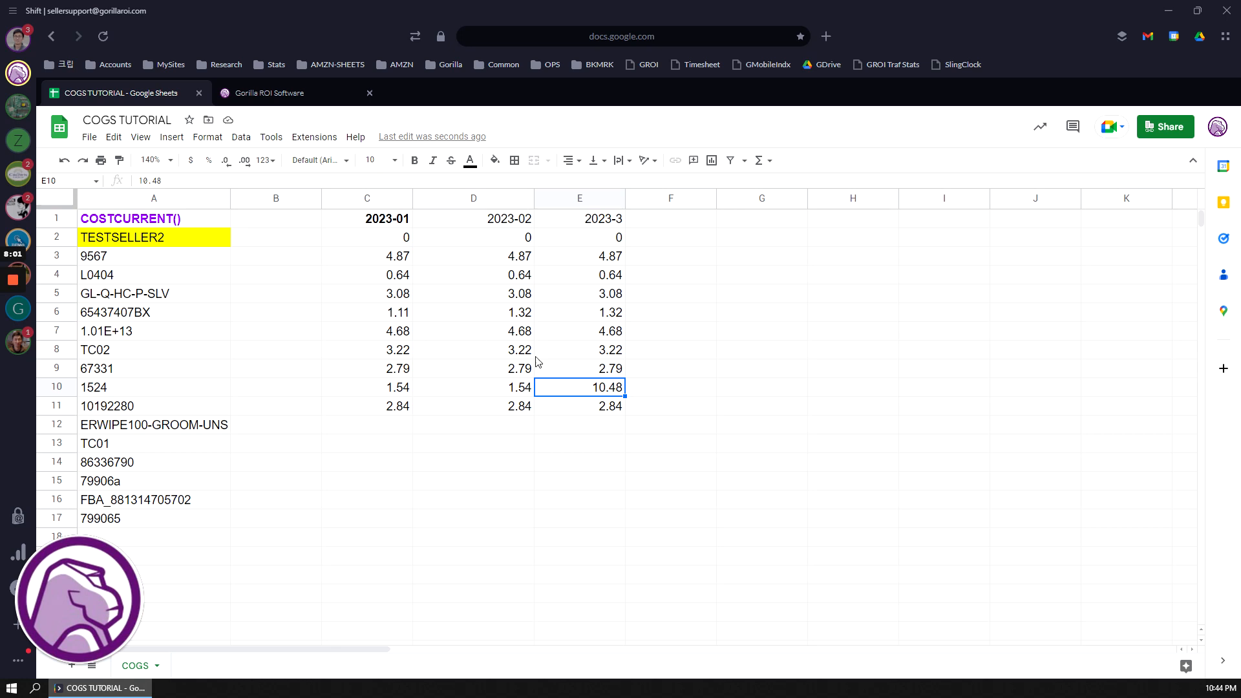
# Extend the SKU range in the C2 formula to $A$3:$A$17 and copy the formula across to E2.
pyautogui.click(395, 243)
pyautogui.doubleClick(394, 243)
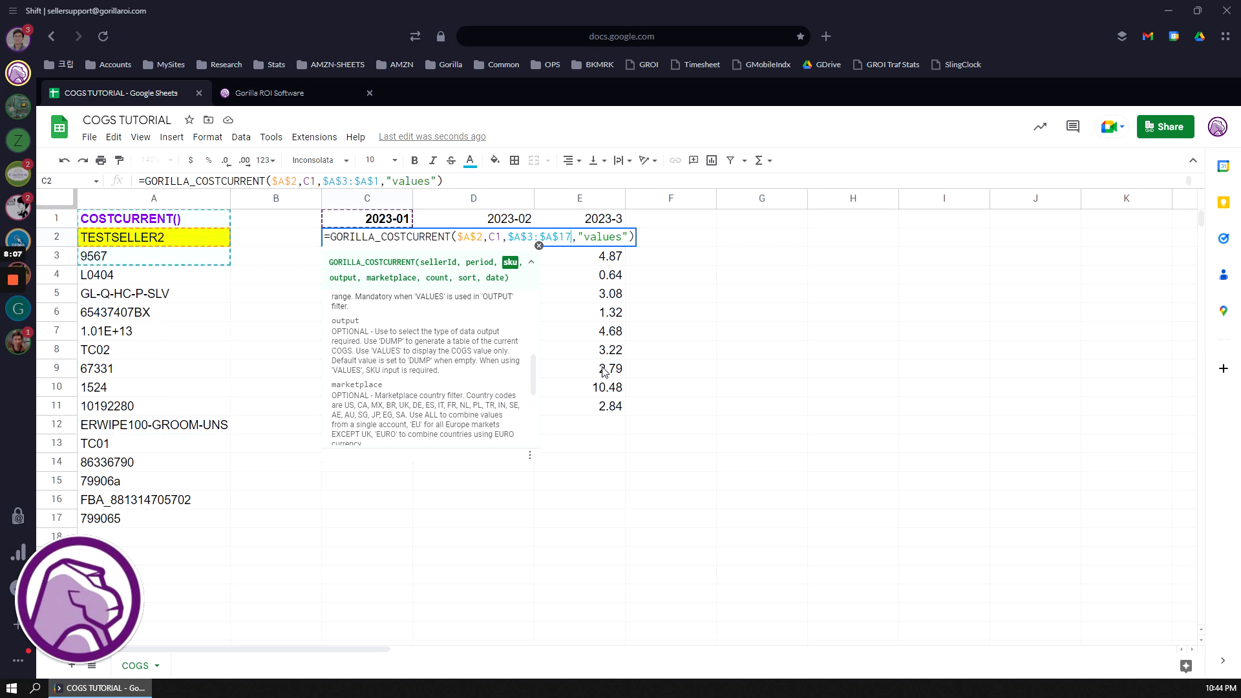
pyautogui.press('Return')
pyautogui.press('Up')
pyautogui.moveTo(411, 246); pyautogui.dragTo(617, 240)
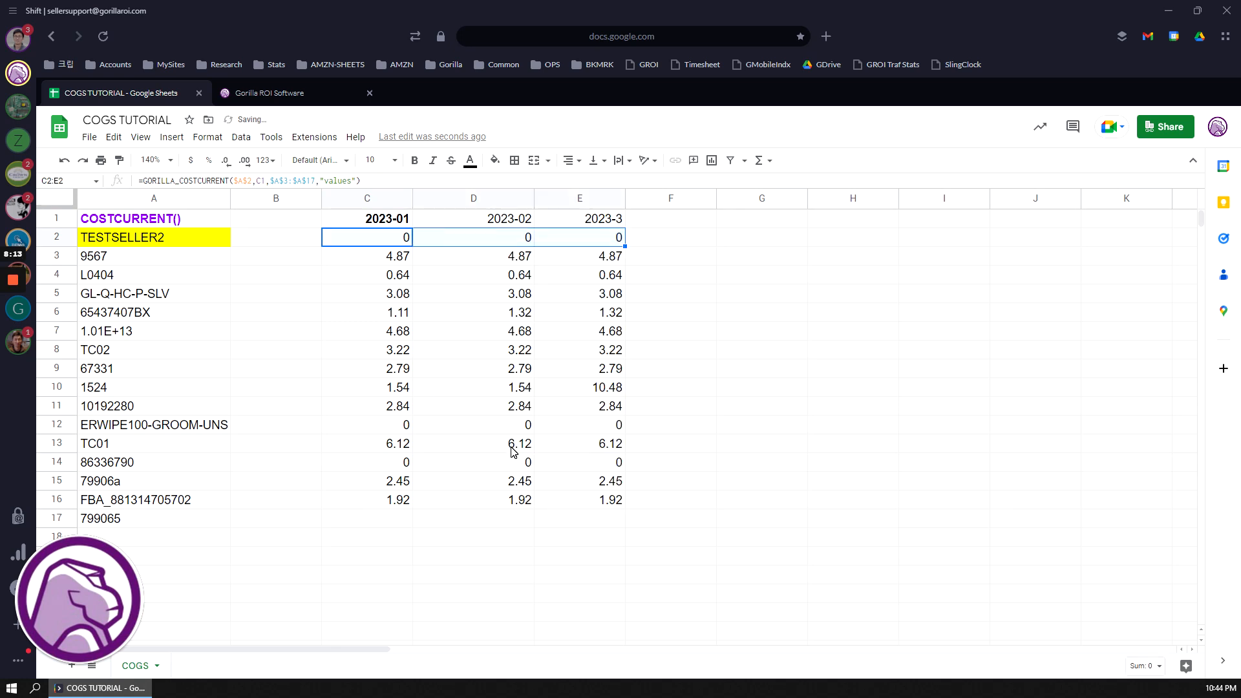
# Look over the costs in the added SKU rows and the three monthly costs in row 10.
pyautogui.click(482, 482)
pyautogui.click(596, 386)
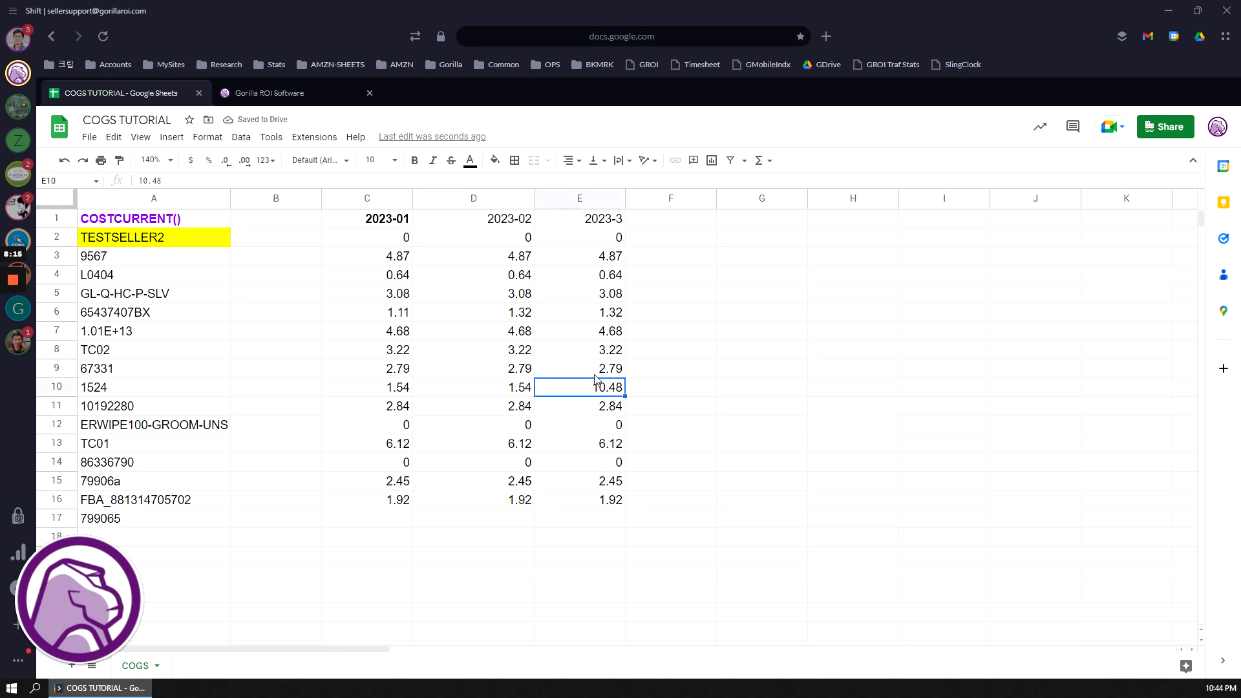
pyautogui.moveTo(387, 387); pyautogui.dragTo(554, 390)
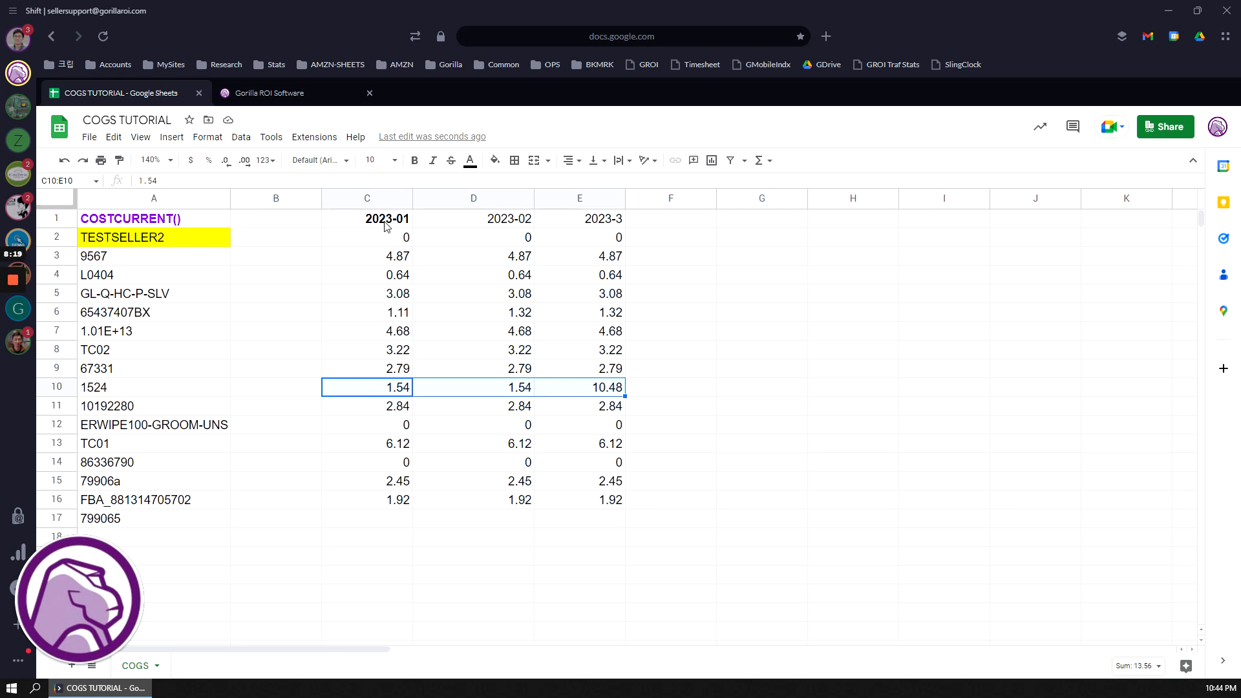
# Make the period headers in D1 and E1 bold.
pyautogui.moveTo(583, 225); pyautogui.dragTo(487, 225)
pyautogui.hotkey('ctrl', 'b')
pyautogui.click(432, 244)
# Look over the cost values in C2:E15 beneath the monthly headers.
pyautogui.click(391, 227)
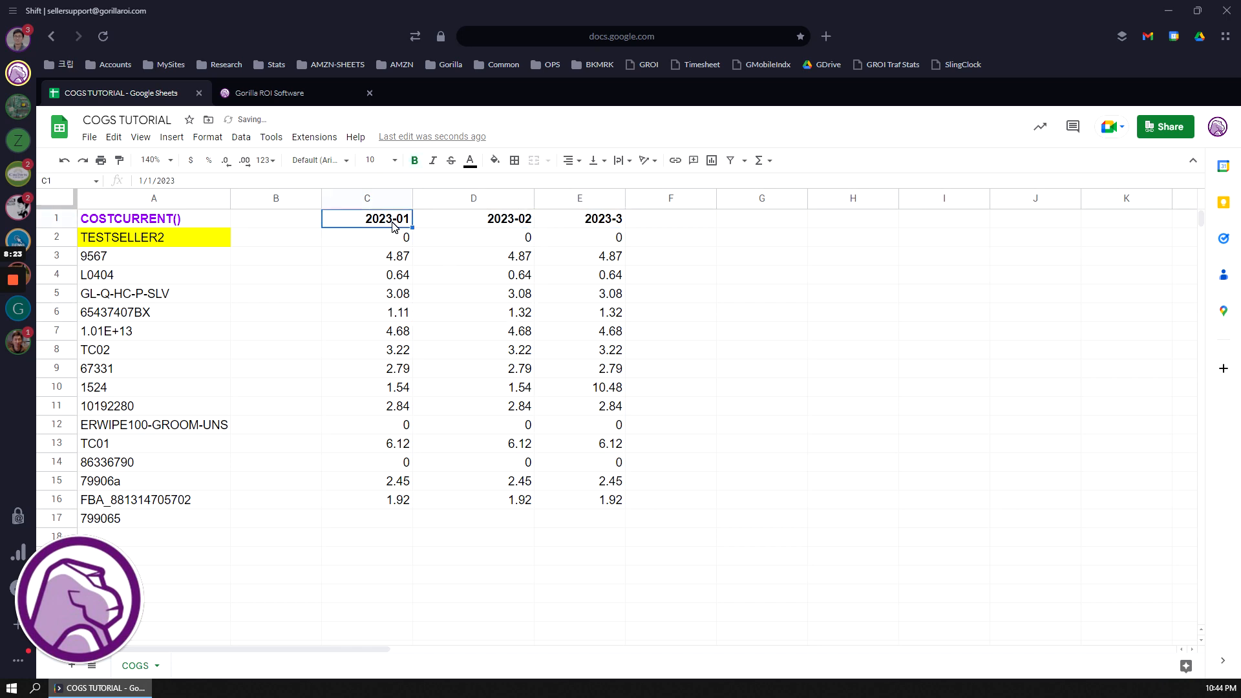
pyautogui.moveTo(388, 237); pyautogui.dragTo(576, 473)
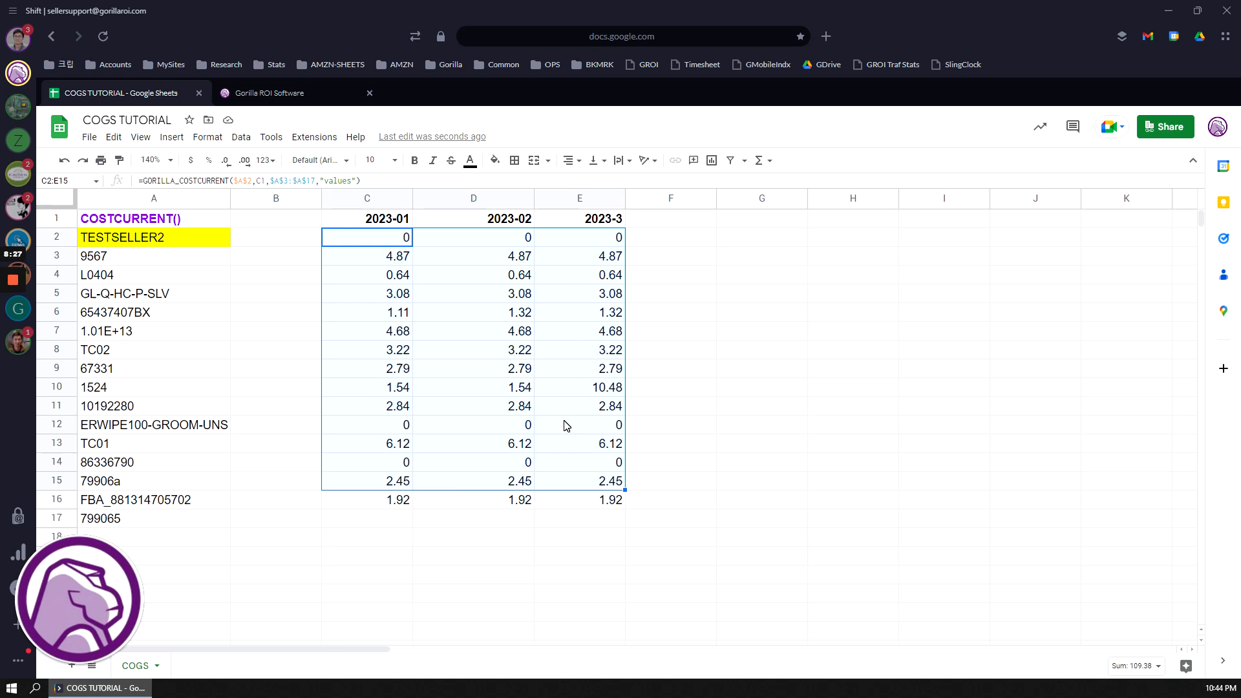
pyautogui.click(491, 333)
pyautogui.click(494, 274)
# Try removing the "values" output argument from the C2 formula.
pyautogui.click(372, 240)
pyautogui.press('Return')
pyautogui.press('Escape')
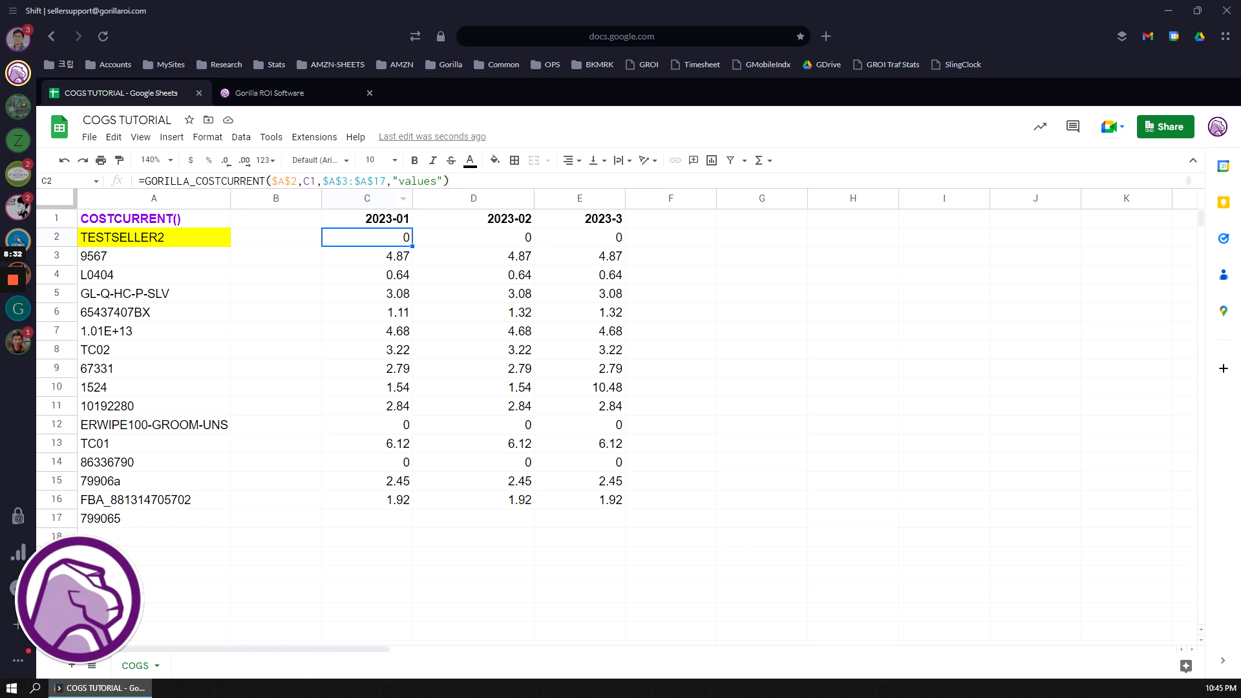
pyautogui.click(399, 182)
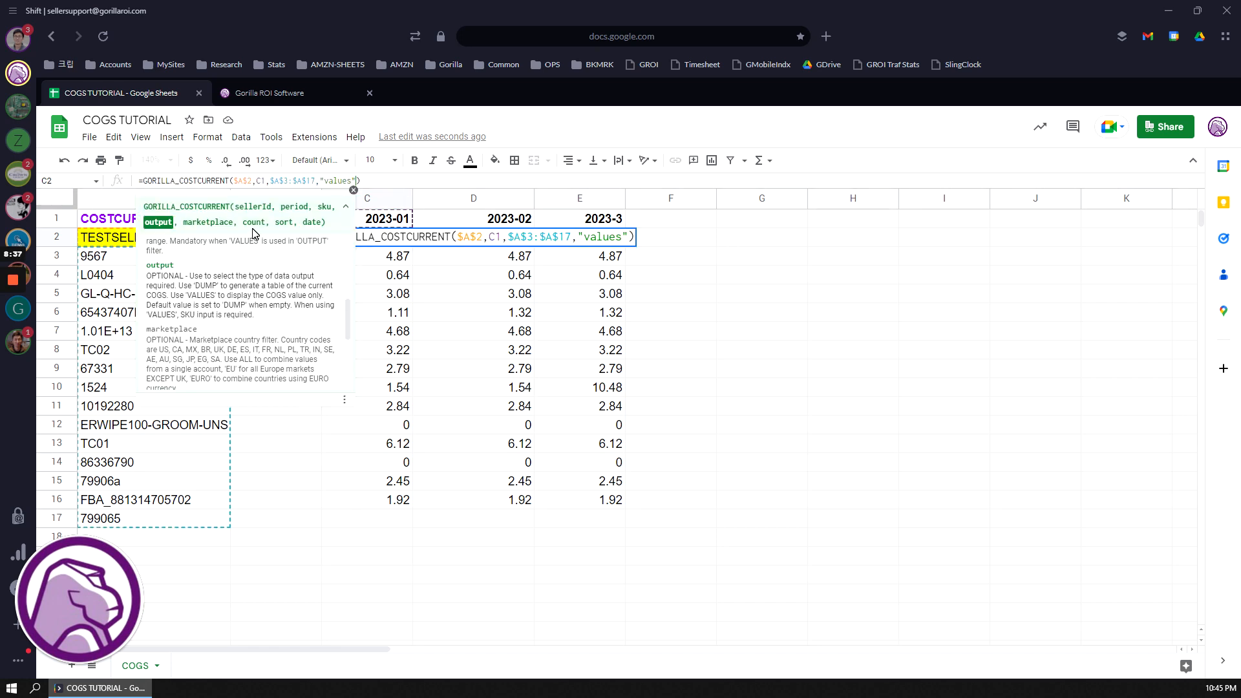
pyautogui.press('BackSpace')
pyautogui.press('BackSpace')
pyautogui.press('BackSpace')
pyautogui.press('BackSpace')
pyautogui.press('BackSpace')
pyautogui.press('BackSpace')
pyautogui.press('BackSpace')
pyautogui.press('BackSpace')
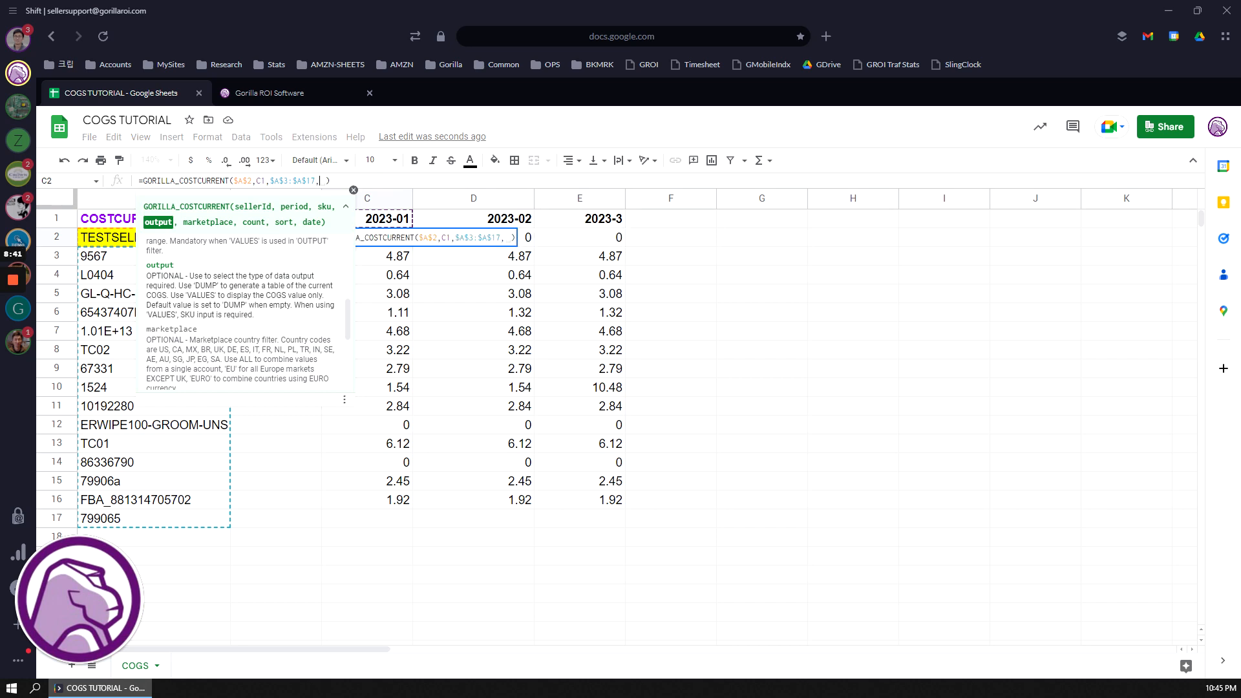
# Read the function help for the marketplace and count arguments while advancing through the C2 formula's arguments.
pyautogui.write(',')
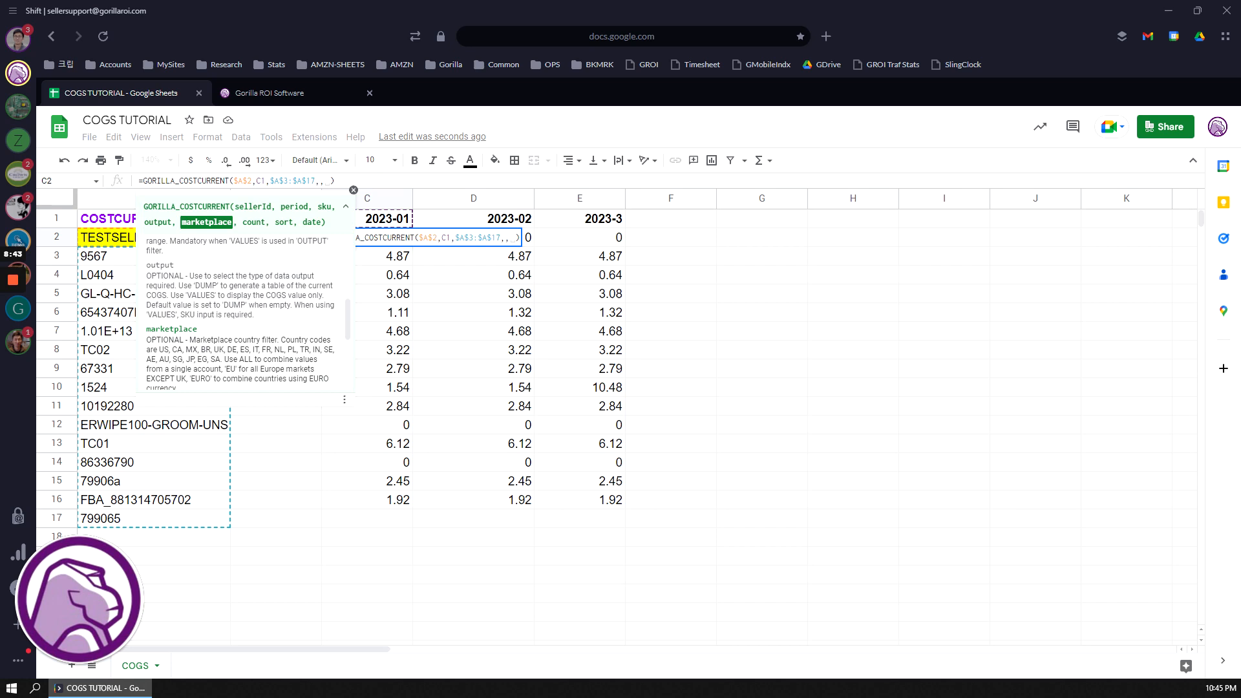
pyautogui.scroll(-2, 347, 311)
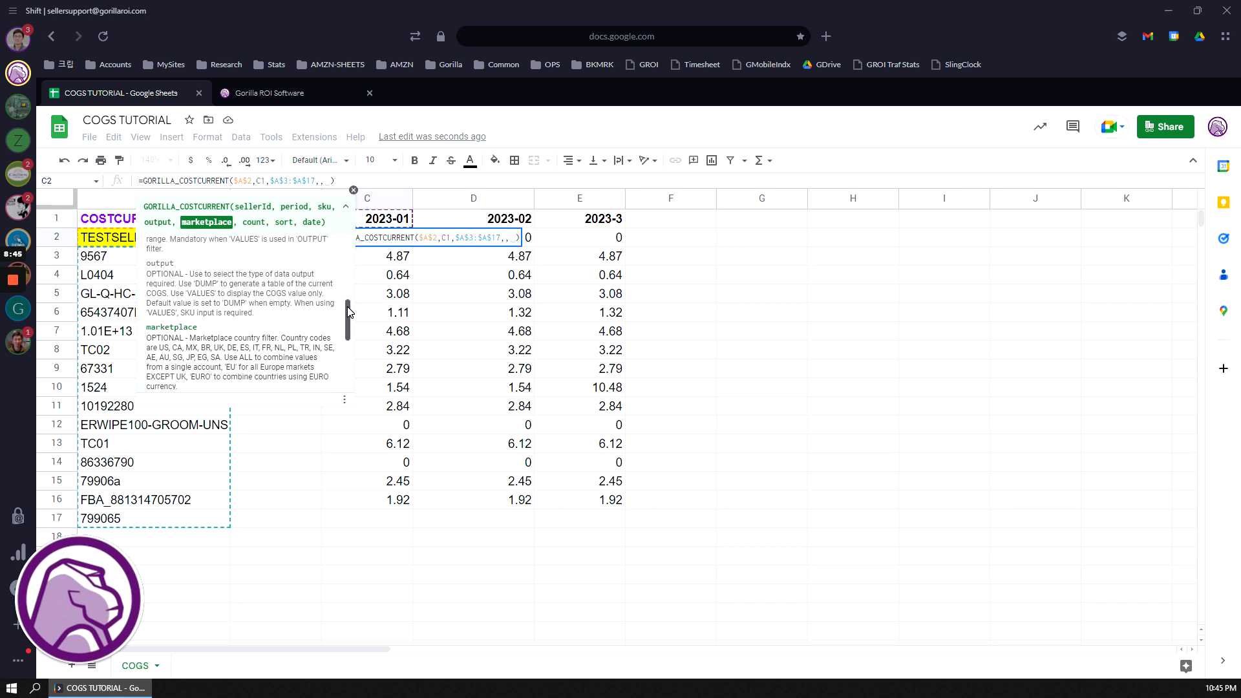
pyautogui.write(',')
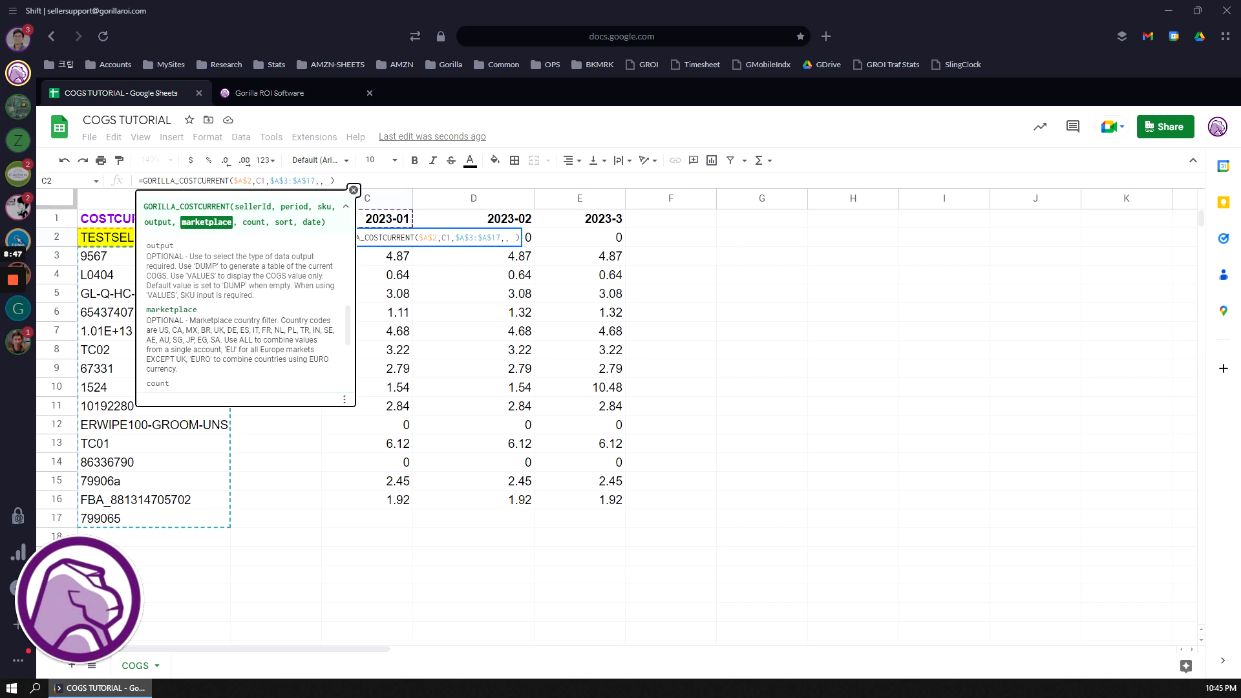
pyautogui.write(',')
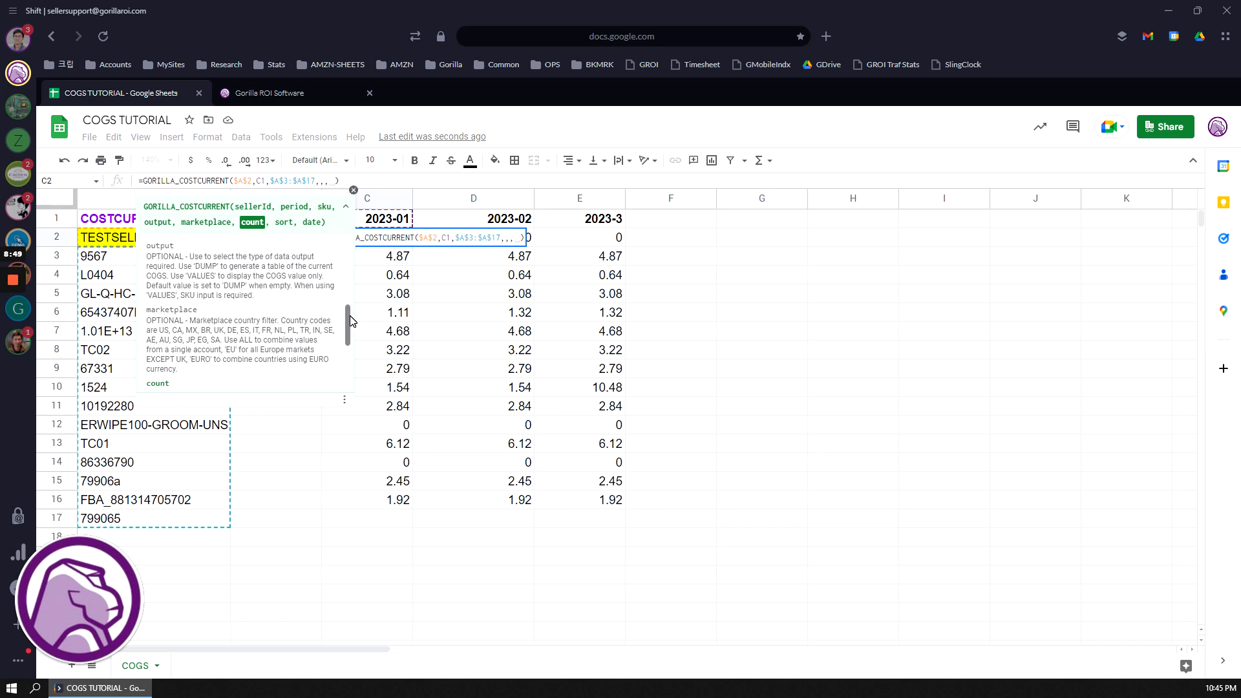
pyautogui.scroll(-3, 349, 327)
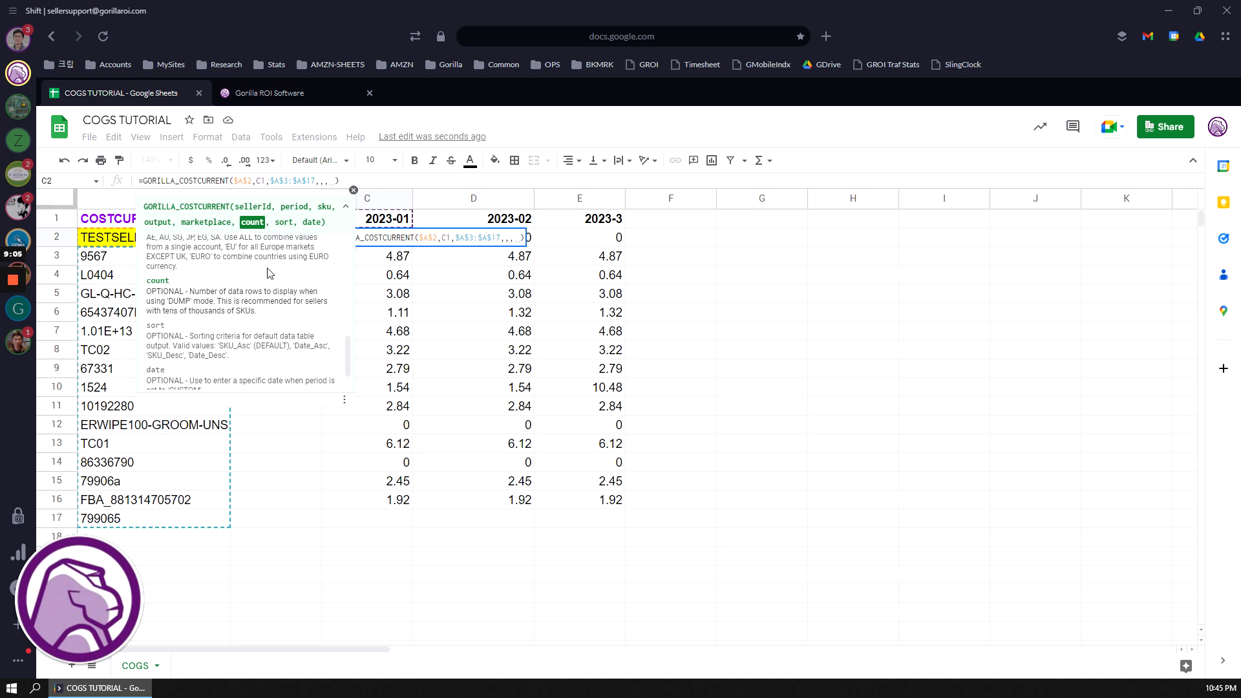
# Try 1000 as the count argument in the C2 formula, and remove it.
pyautogui.write('1000')
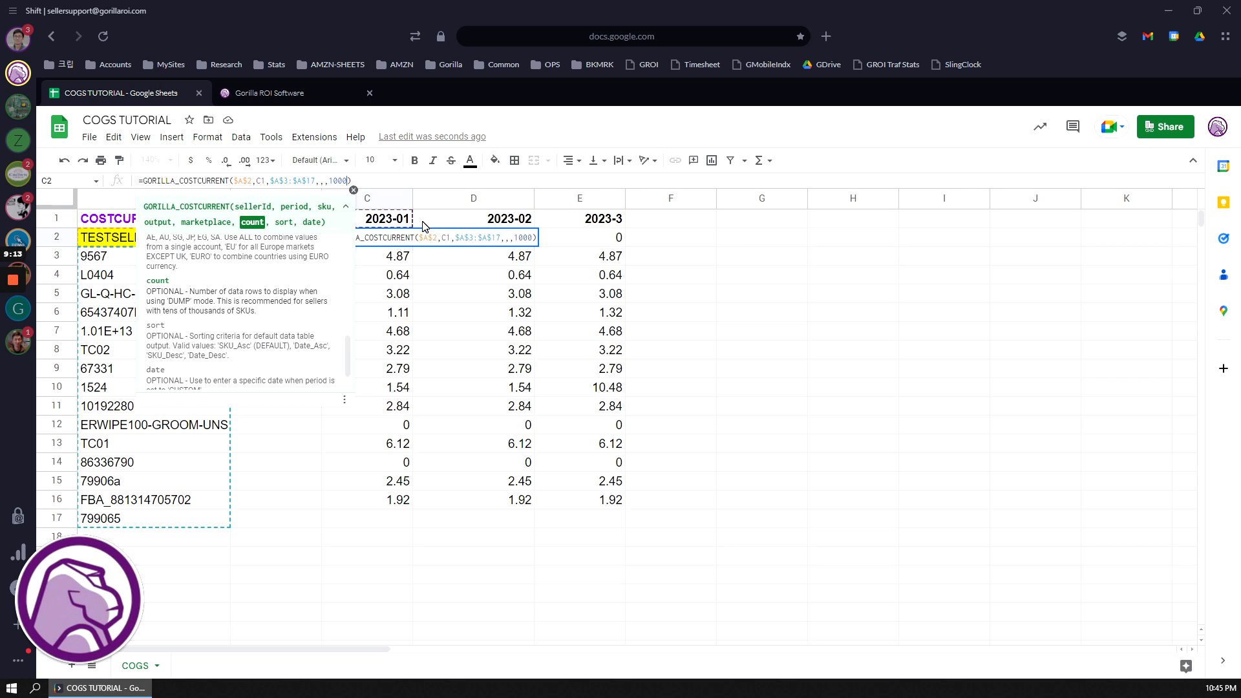
pyautogui.press('BackSpace')
pyautogui.press('BackSpace')
pyautogui.press('BackSpace')
pyautogui.press('BackSpace')
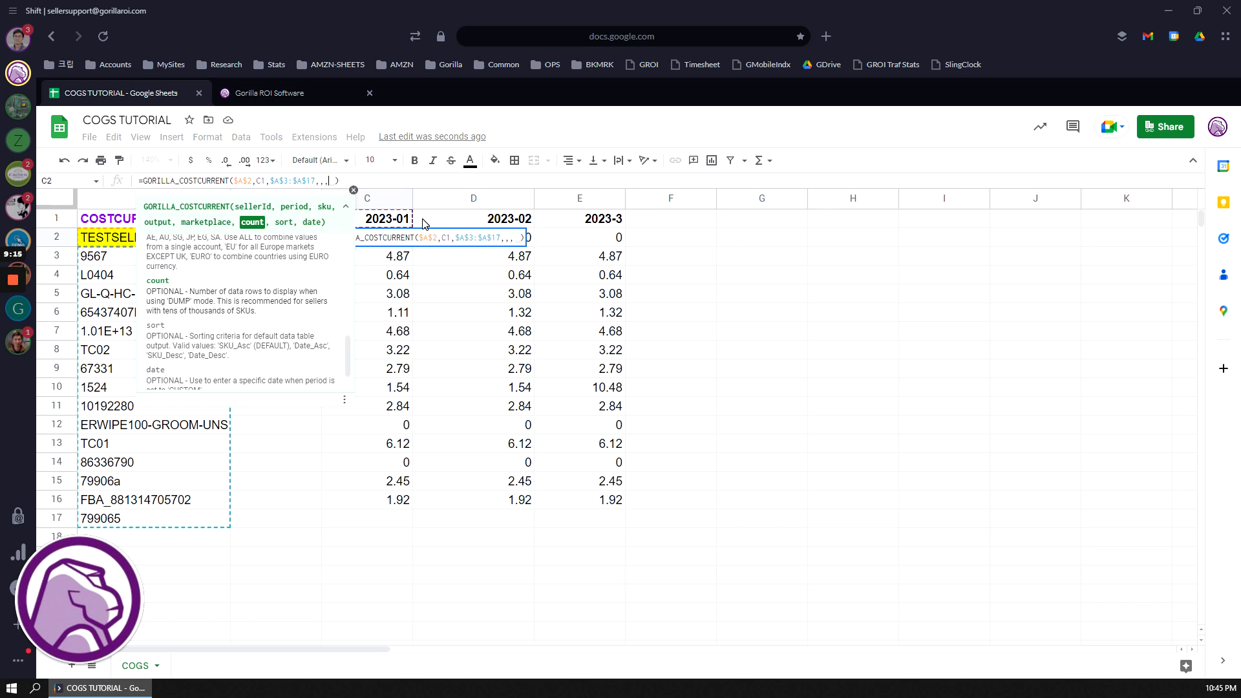
# Read the function help for the sort and date arguments, and discard the pending edits to the C2 formula.
pyautogui.write(',')
pyautogui.scroll(-1, 348, 358)
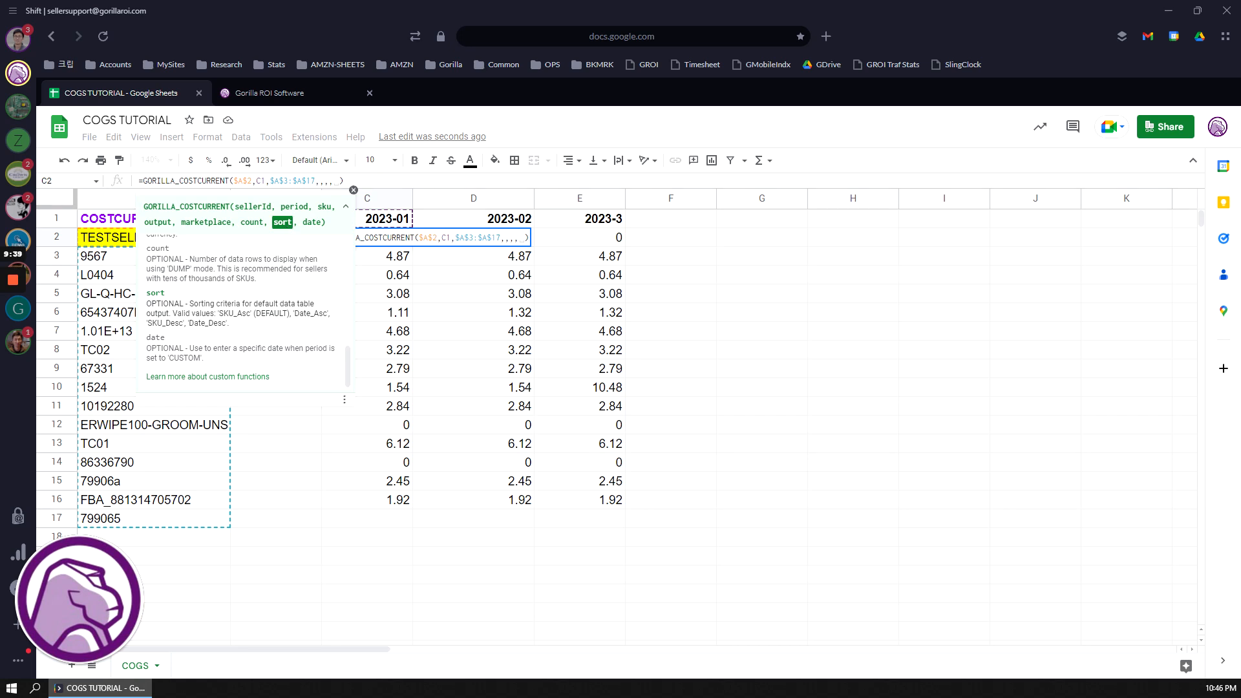
pyautogui.moveTo(320, 181); pyautogui.dragTo(343, 181)
pyautogui.press('Escape')
pyautogui.press('Escape')
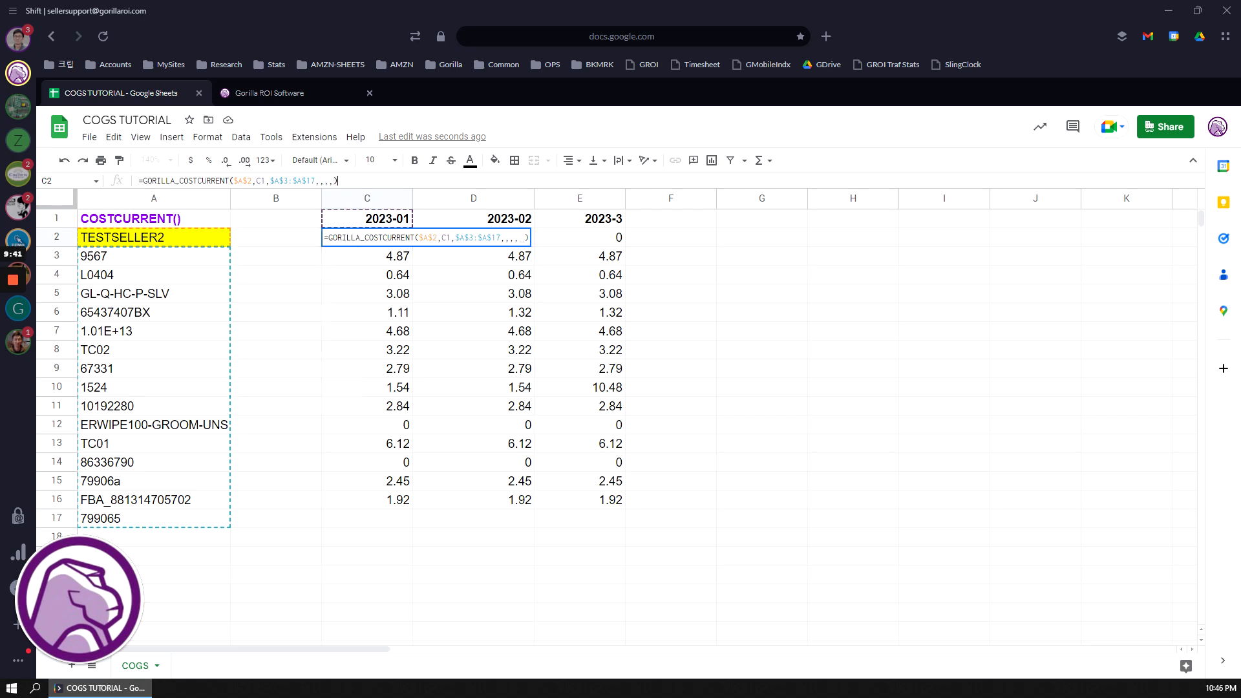
pyautogui.press('Return')
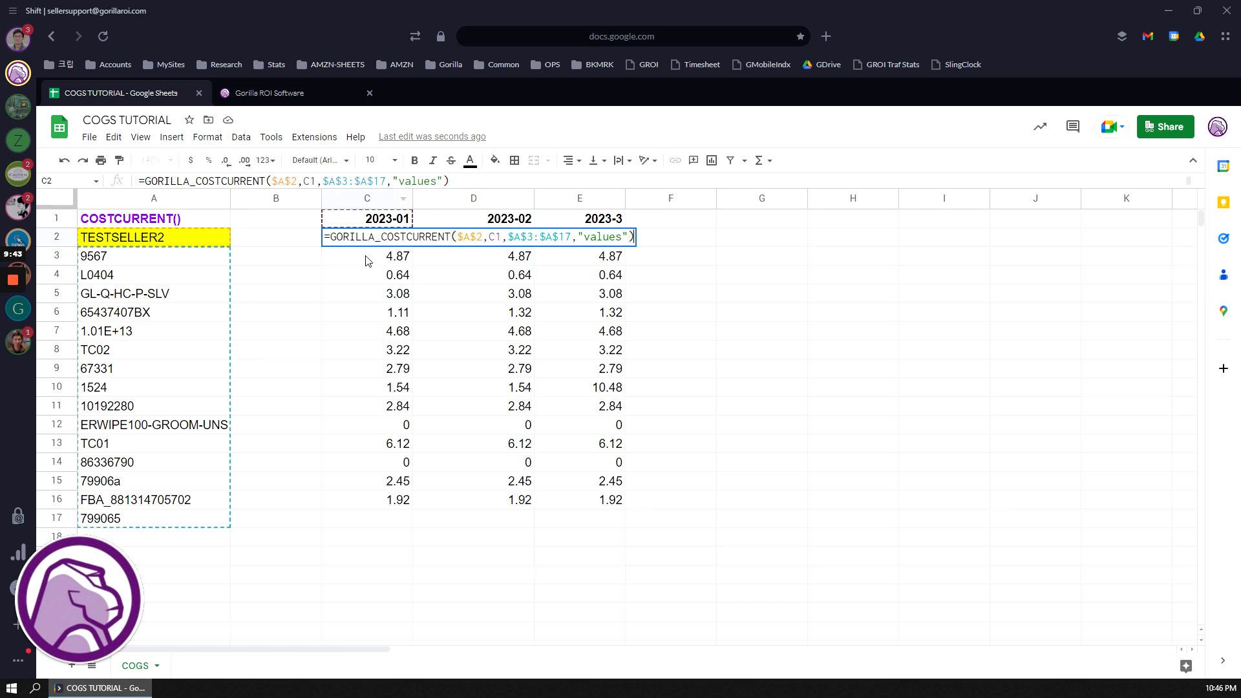
pyautogui.press('Escape')
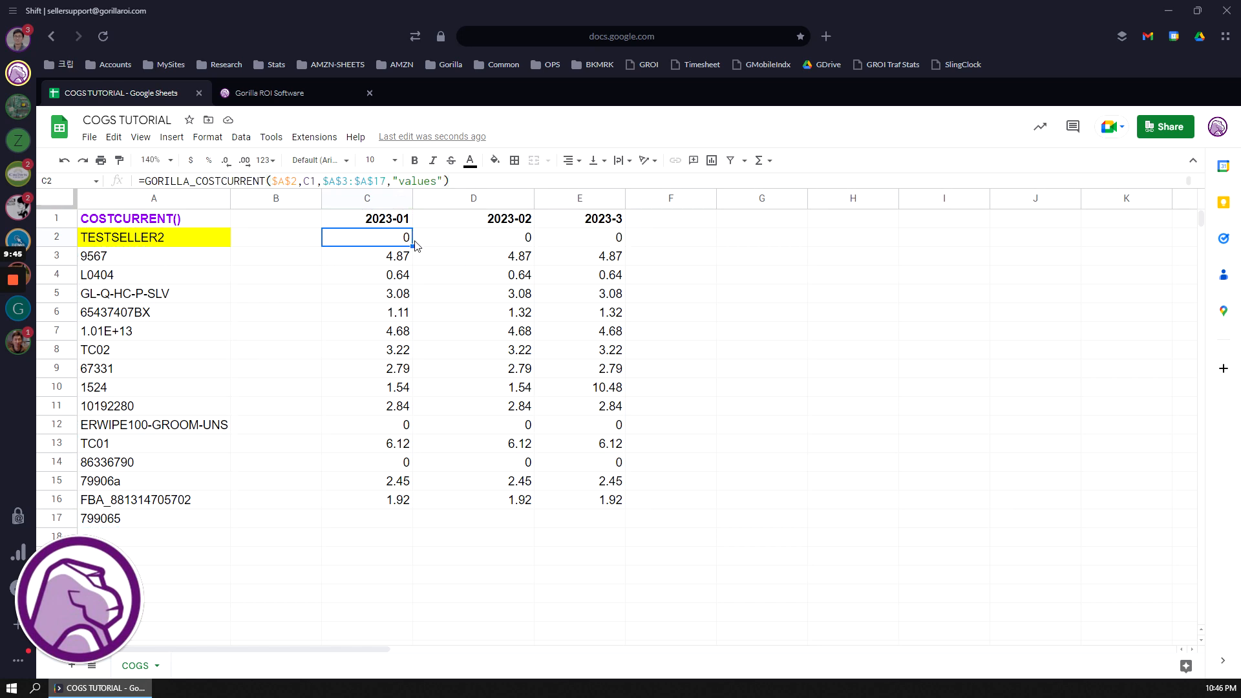
# Look over the 2023-01 costs in column C against the SKU list in A3:A17.
pyautogui.moveTo(392, 254); pyautogui.dragTo(388, 498)
pyautogui.click(336, 391)
pyautogui.click(380, 239)
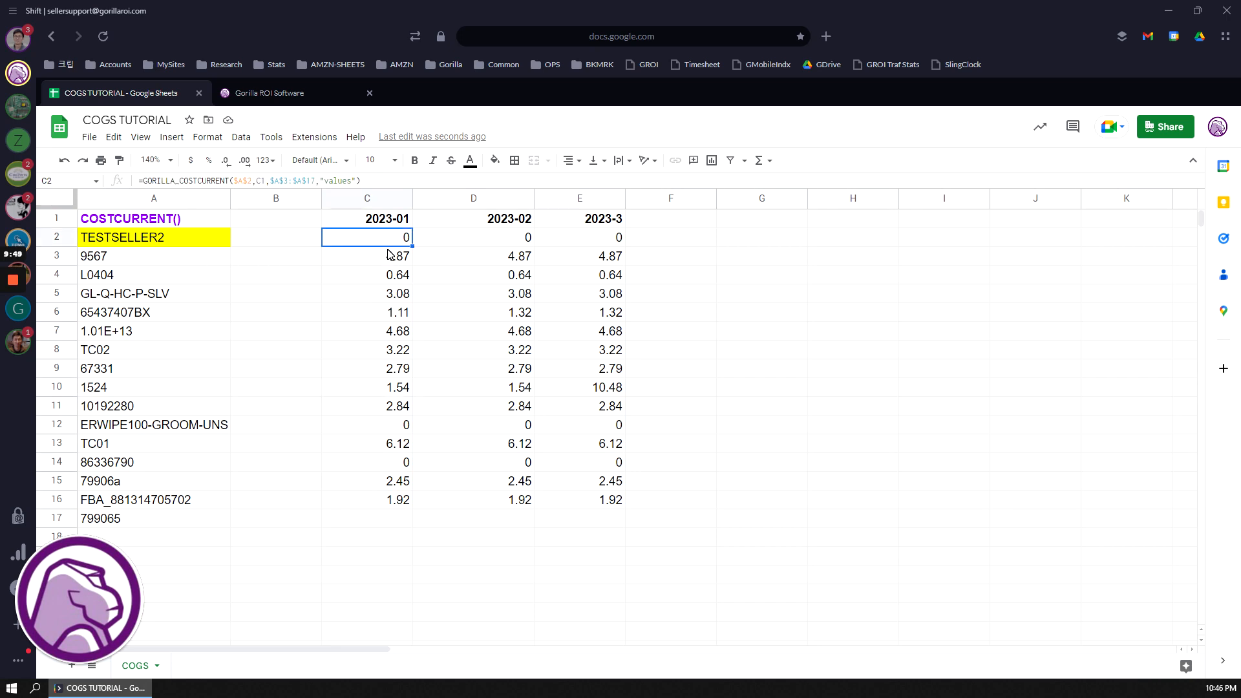
pyautogui.click(182, 257)
pyautogui.keyDown('shift'); pyautogui.click(164, 517); pyautogui.keyUp('shift')
# Remove the SKU range and "values" arguments from the C2 formula, leaving =GORILLA_COSTCURRENT($A$2,C1).
pyautogui.doubleClick(377, 244)
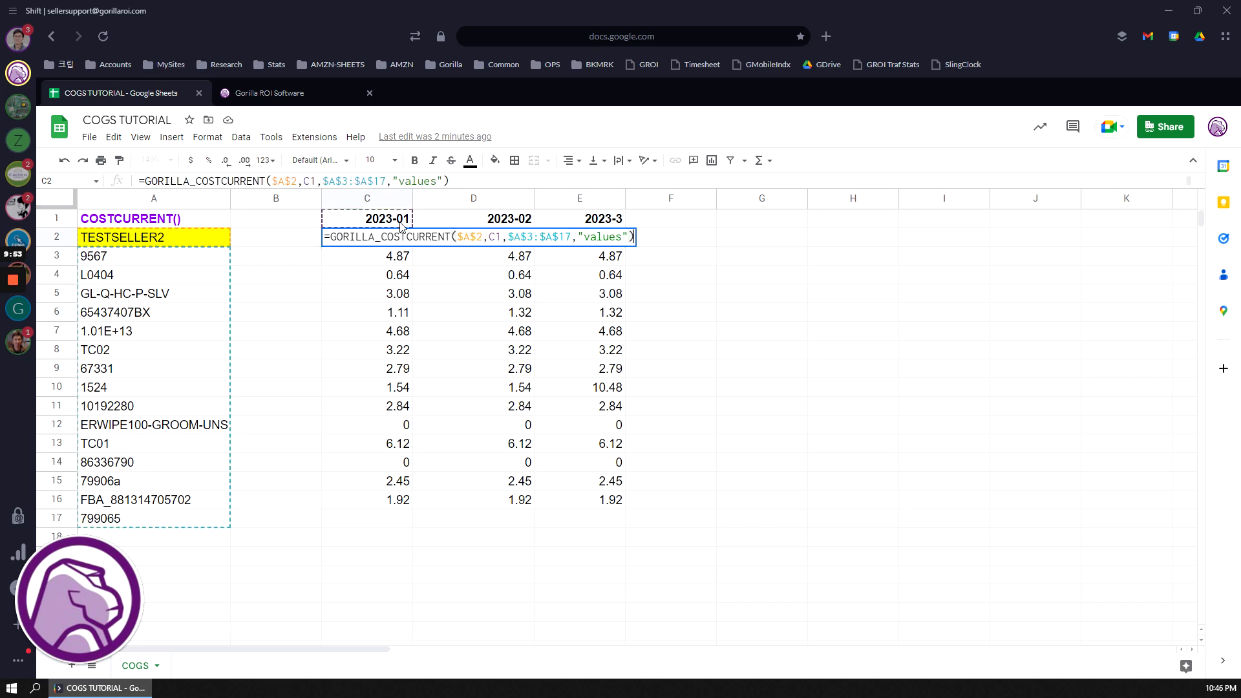
pyautogui.moveTo(508, 237); pyautogui.dragTo(569, 236)
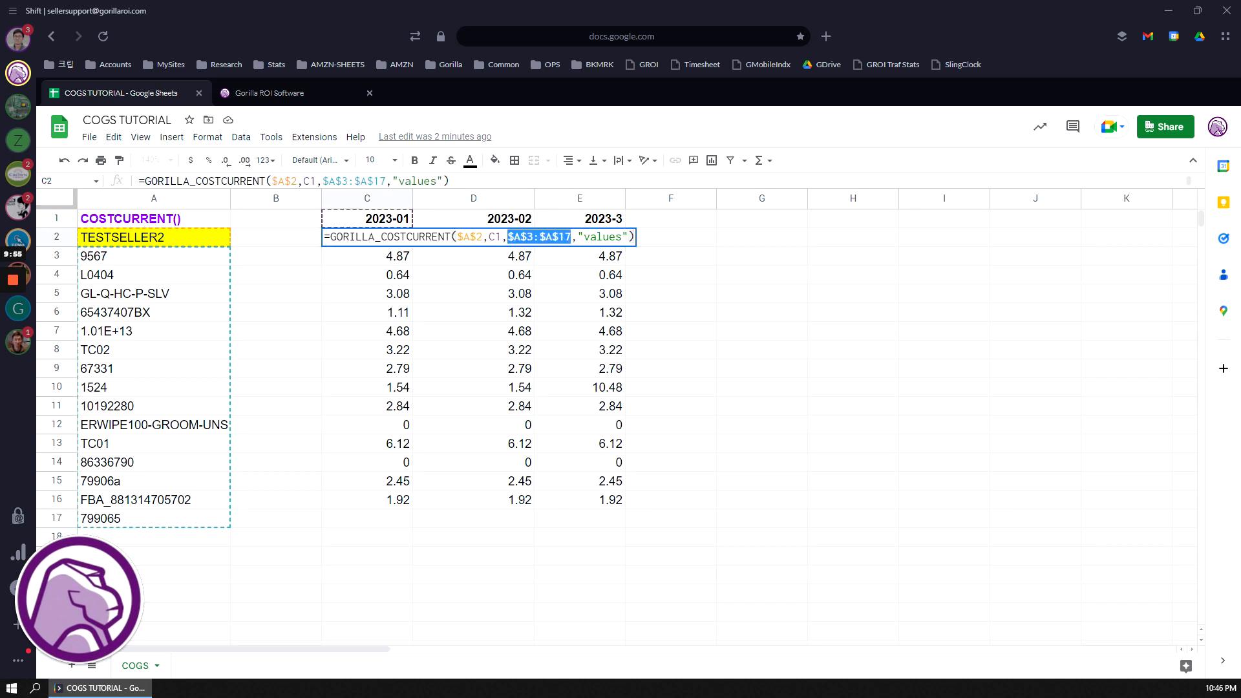
pyautogui.press('BackSpace')
pyautogui.press('Delete')
pyautogui.press('Delete')
pyautogui.press('Delete')
pyautogui.press('Delete')
pyautogui.press('Delete')
pyautogui.press('Delete')
pyautogui.press('Delete')
pyautogui.press('Delete')
pyautogui.press('Delete')
pyautogui.press('Delete')
pyautogui.press('BackSpace')
pyautogui.press('Return')
# Clear the headers in D1:E1 and the copied formulas beneath them to make room for the full output table.
pyautogui.moveTo(504, 222); pyautogui.dragTo(646, 501)
pyautogui.press('Delete')
pyautogui.click(640, 332)
# Look over the full cost table output from C2, including the SKUs in C3:C15.
pyautogui.click(424, 245)
pyautogui.press('Left')
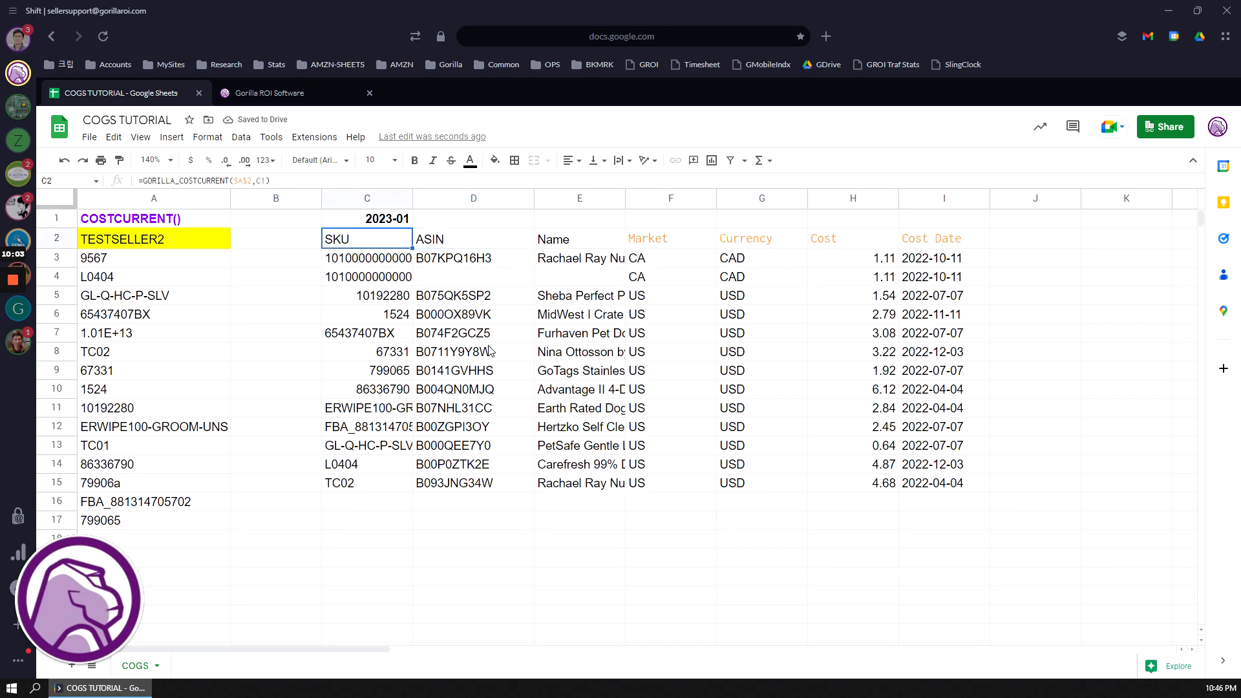
pyautogui.moveTo(387, 266); pyautogui.dragTo(377, 491)
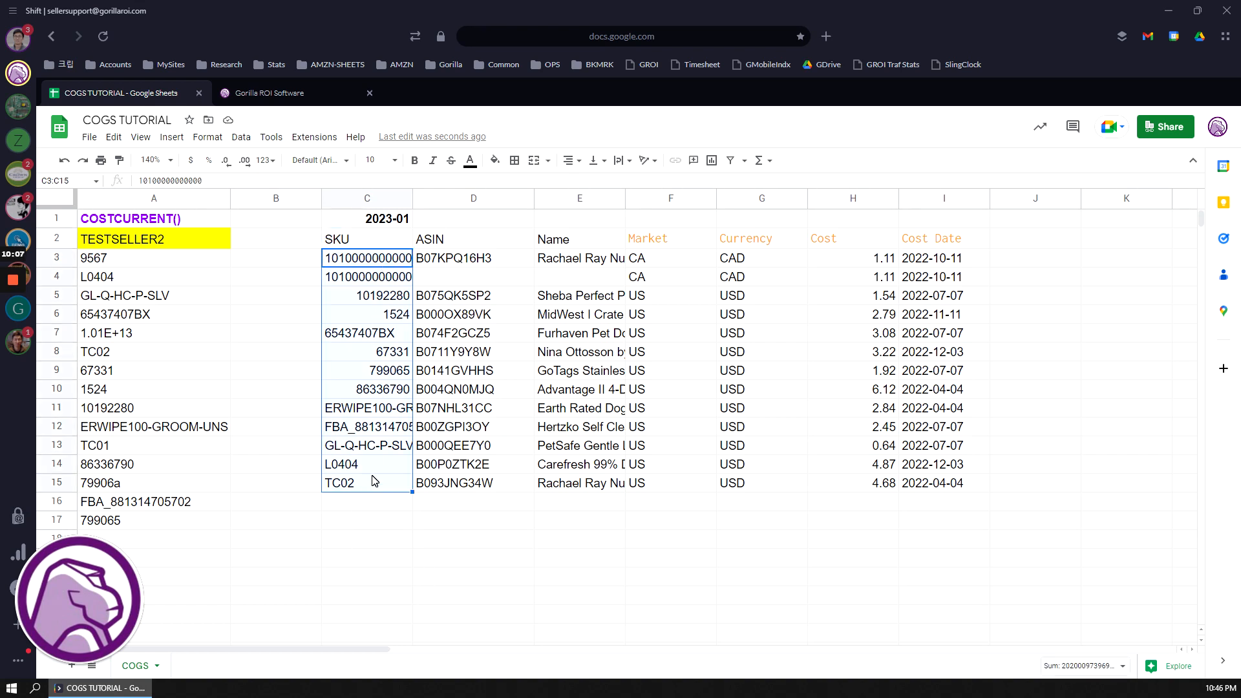
pyautogui.click(367, 240)
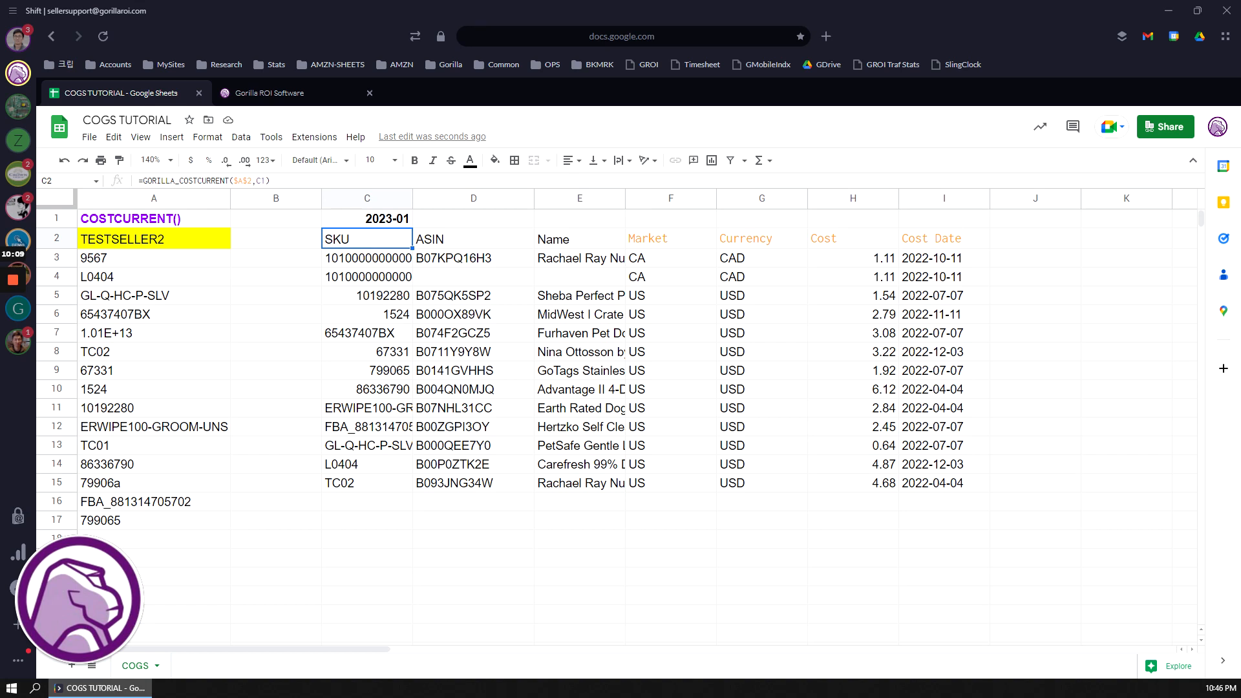
# Add "DATE_ASC" as the sort argument in the C2 formula, leaving the SKU, output, marketplace and count arguments empty.
pyautogui.doubleClick(367, 240)
pyautogui.write(',,,,,')
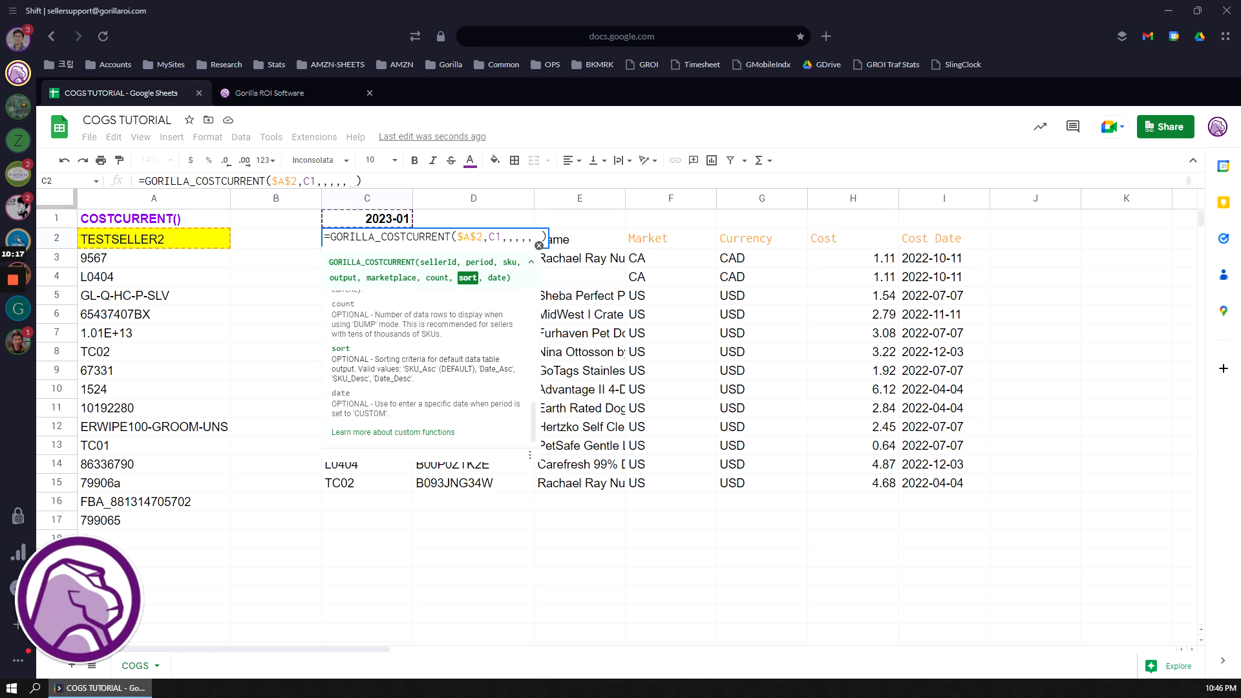
pyautogui.write(')')
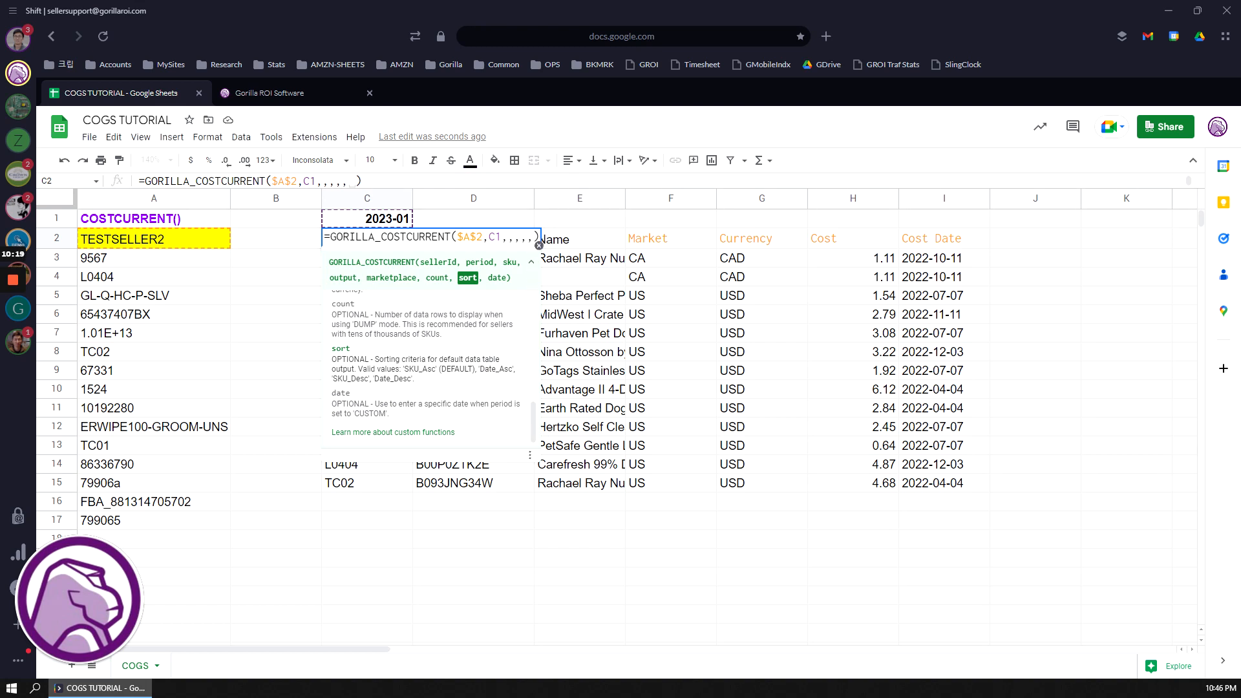
pyautogui.write('"DATE_')
pyautogui.write('ASC"')
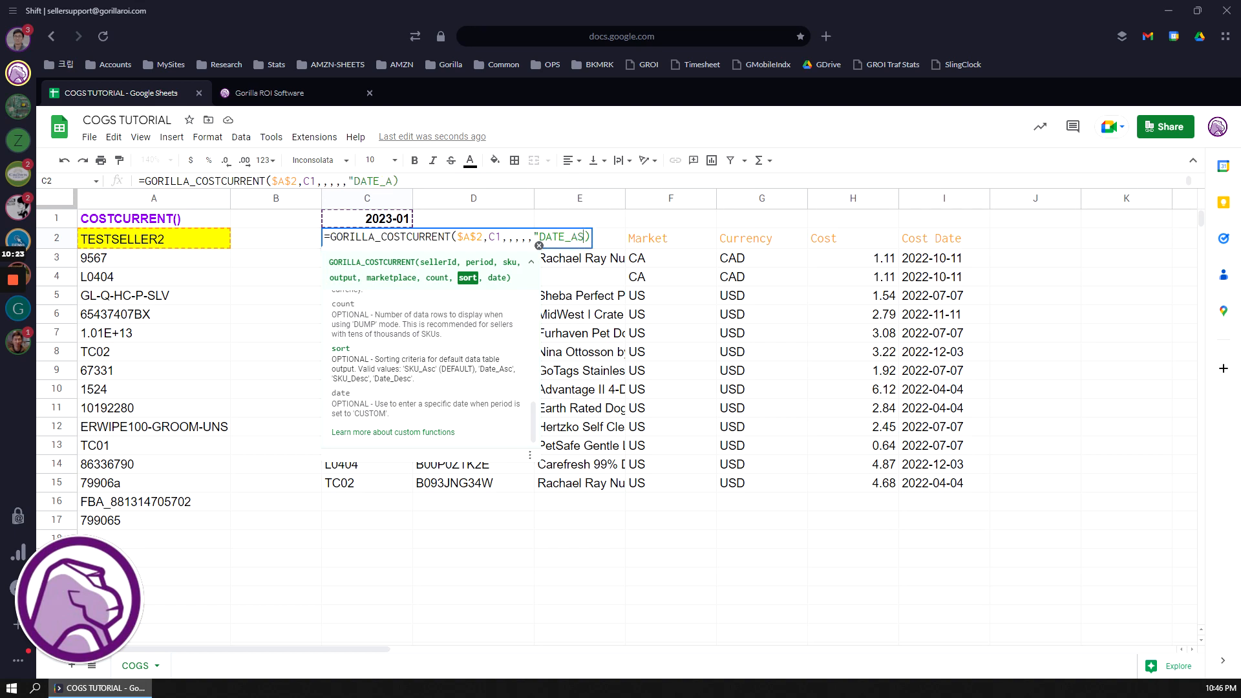
pyautogui.hotkey('ctrl', 'Return')
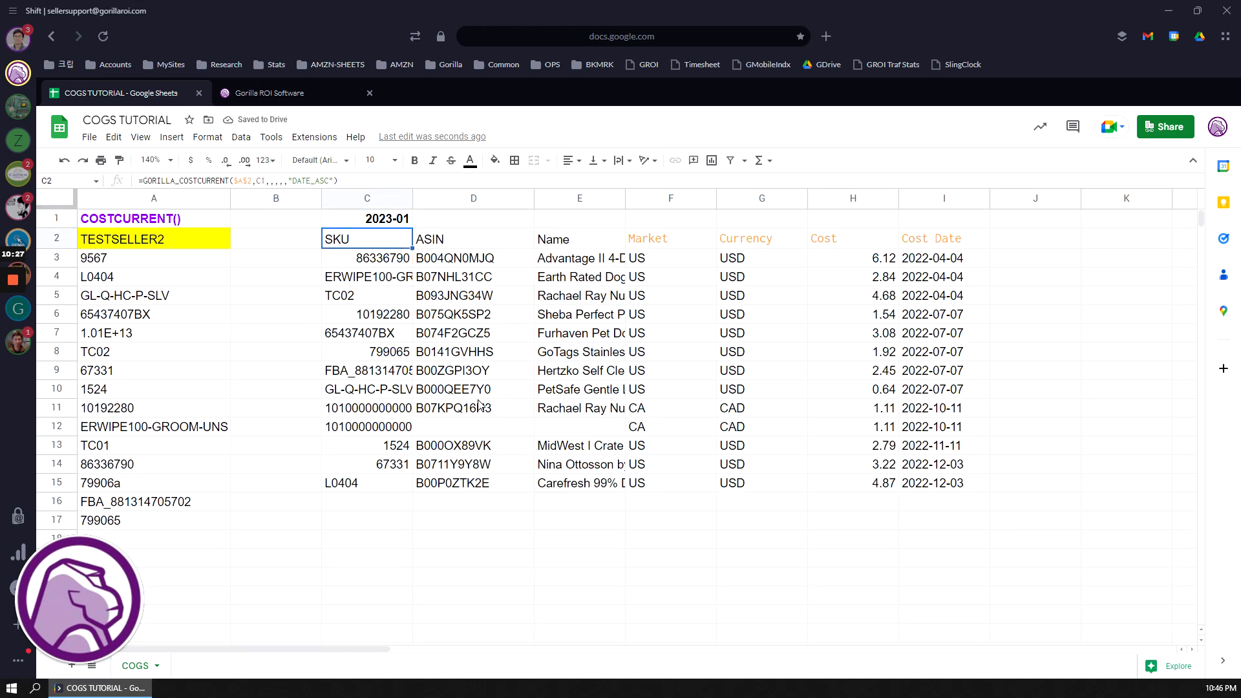
# Look over the sorted table's Cost Date column and the reordered SKUs in column C.
pyautogui.moveTo(944, 252); pyautogui.dragTo(943, 502)
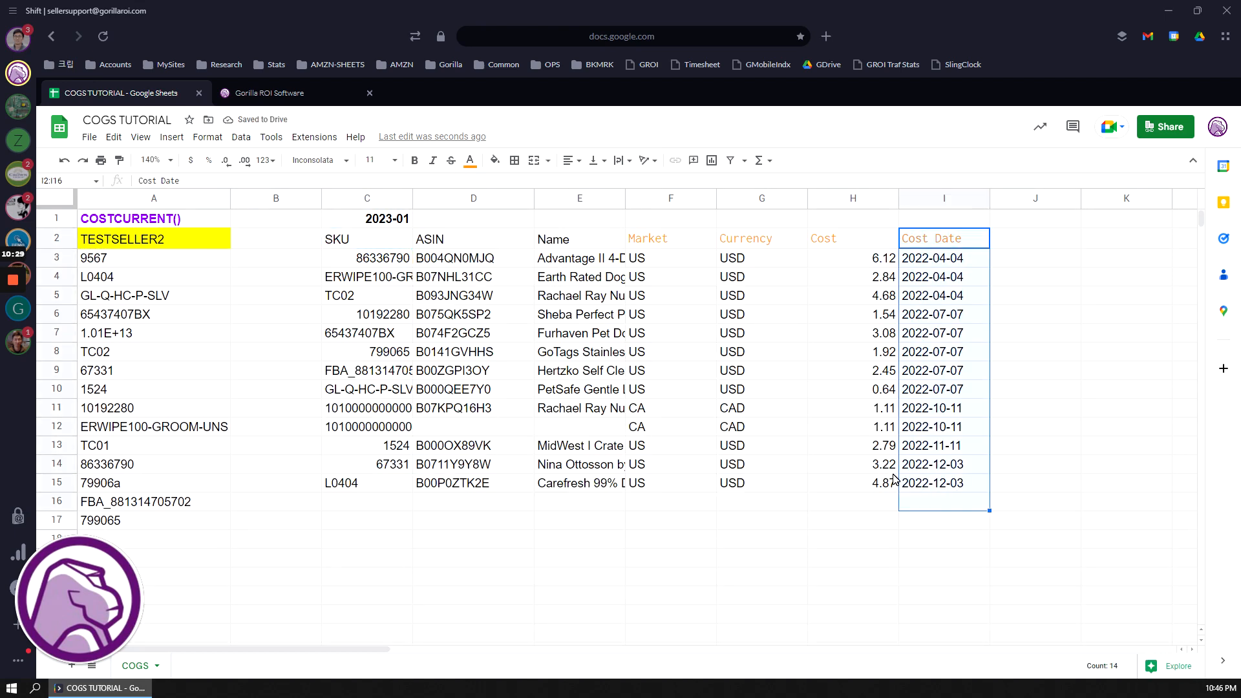
pyautogui.moveTo(372, 260); pyautogui.dragTo(373, 464)
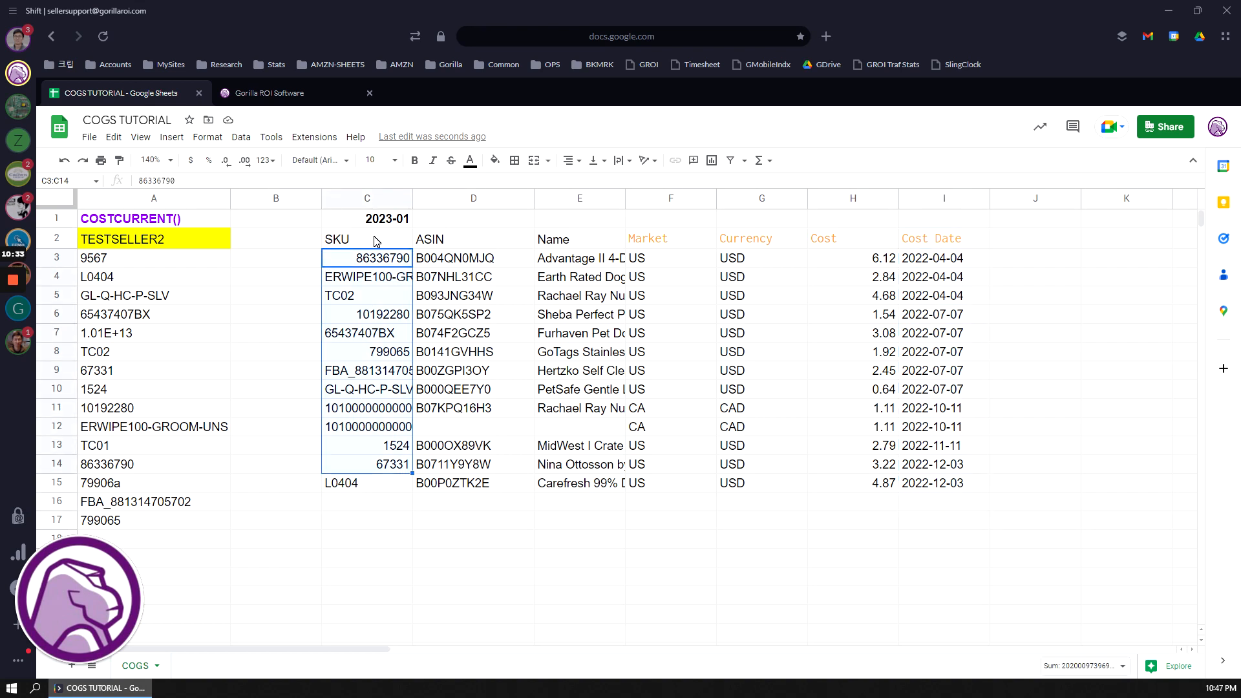
pyautogui.click(396, 264)
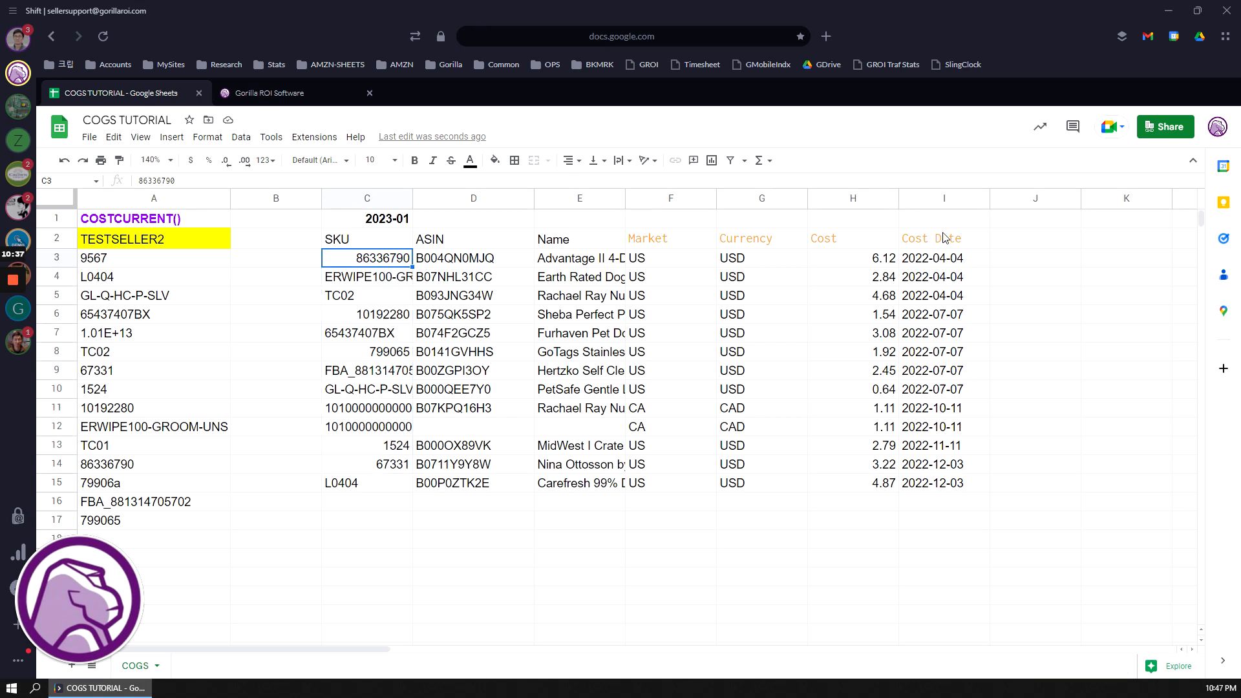
pyautogui.click(378, 245)
pyautogui.doubleClick(378, 245)
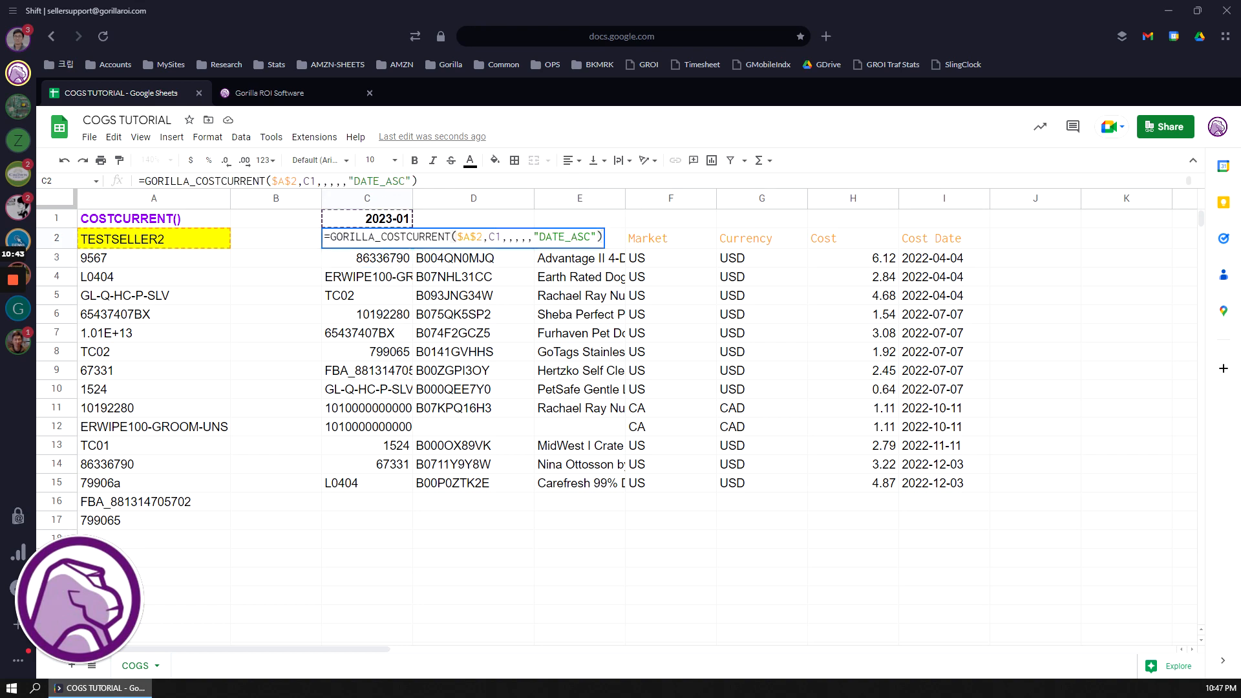
pyautogui.click(596, 238)
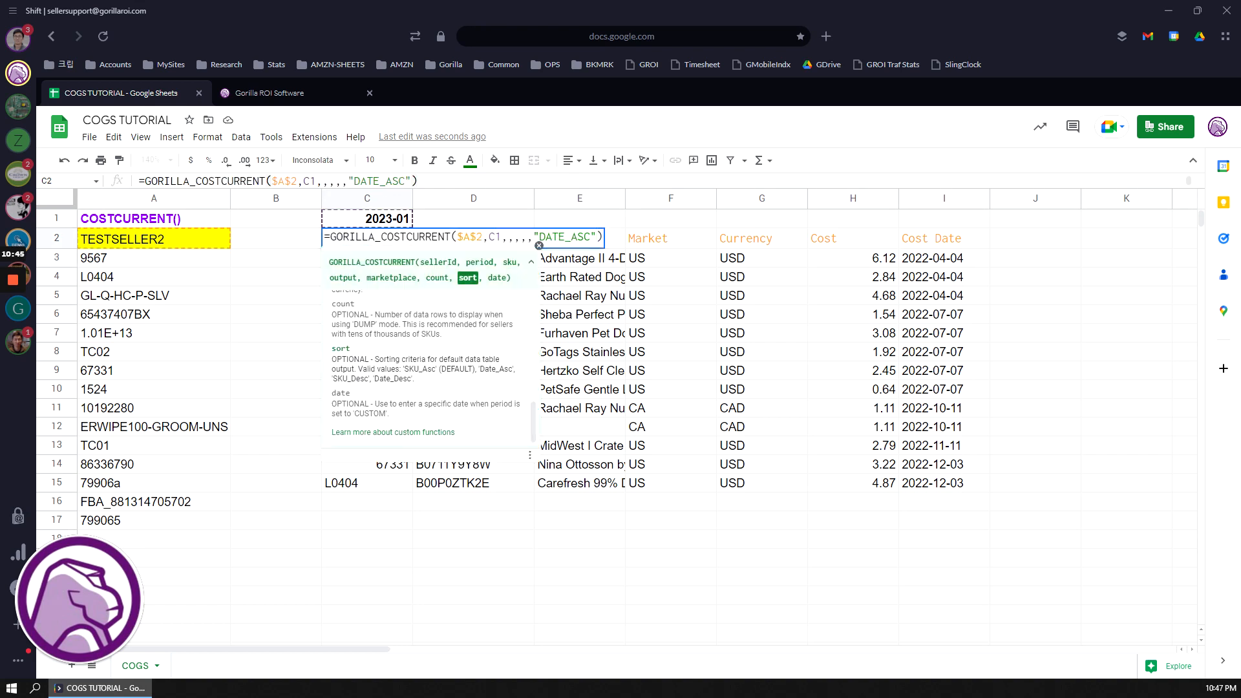
pyautogui.write(',')
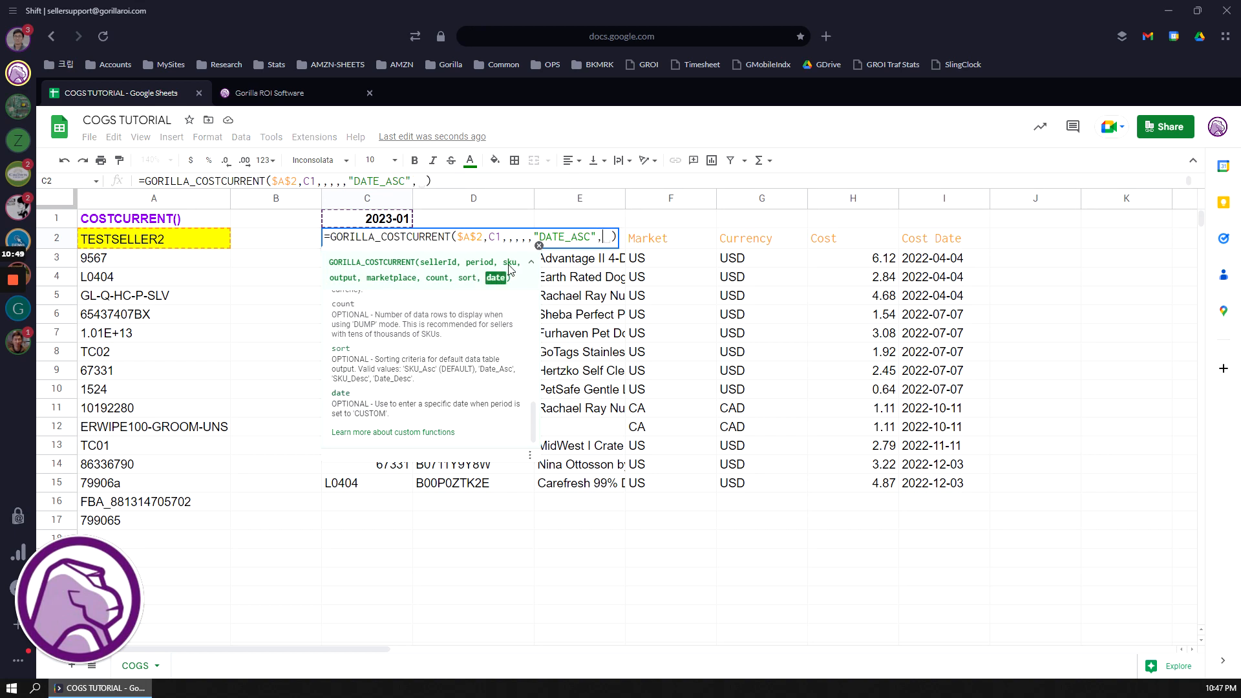
pyautogui.click(501, 237)
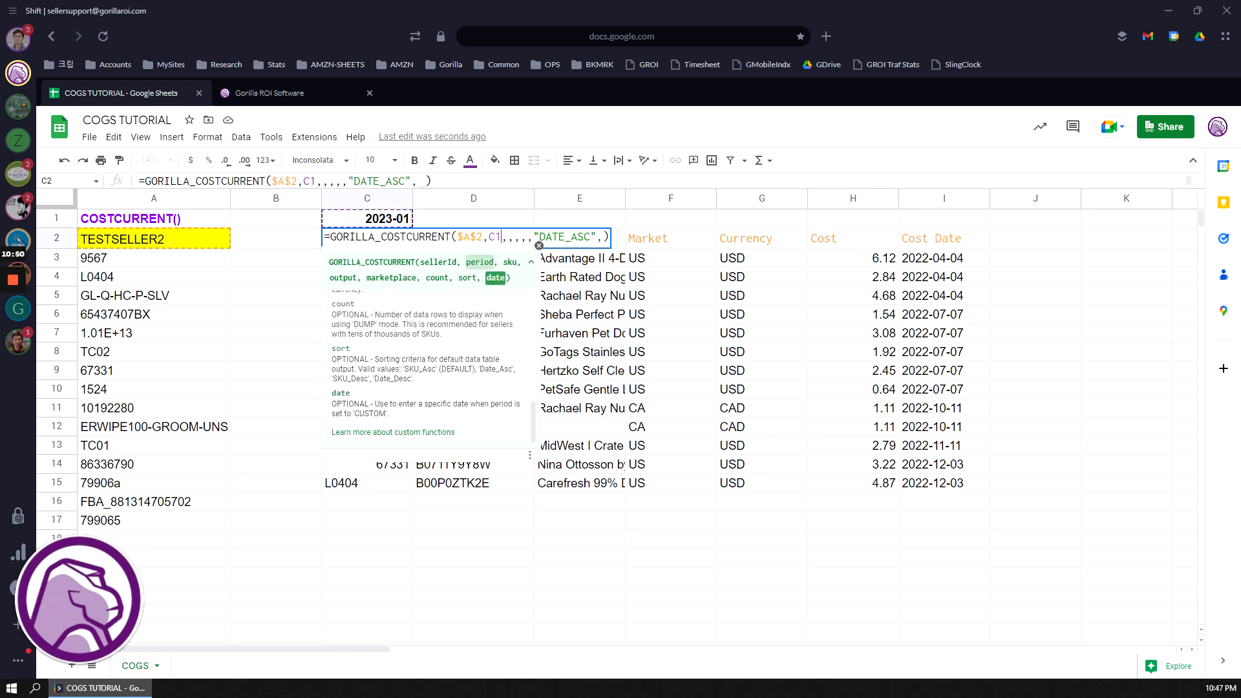
pyautogui.press('Return')
# Replace the period in C1 with CUSTOM.
pyautogui.click(354, 220)
pyautogui.write('"CUSTOM"')
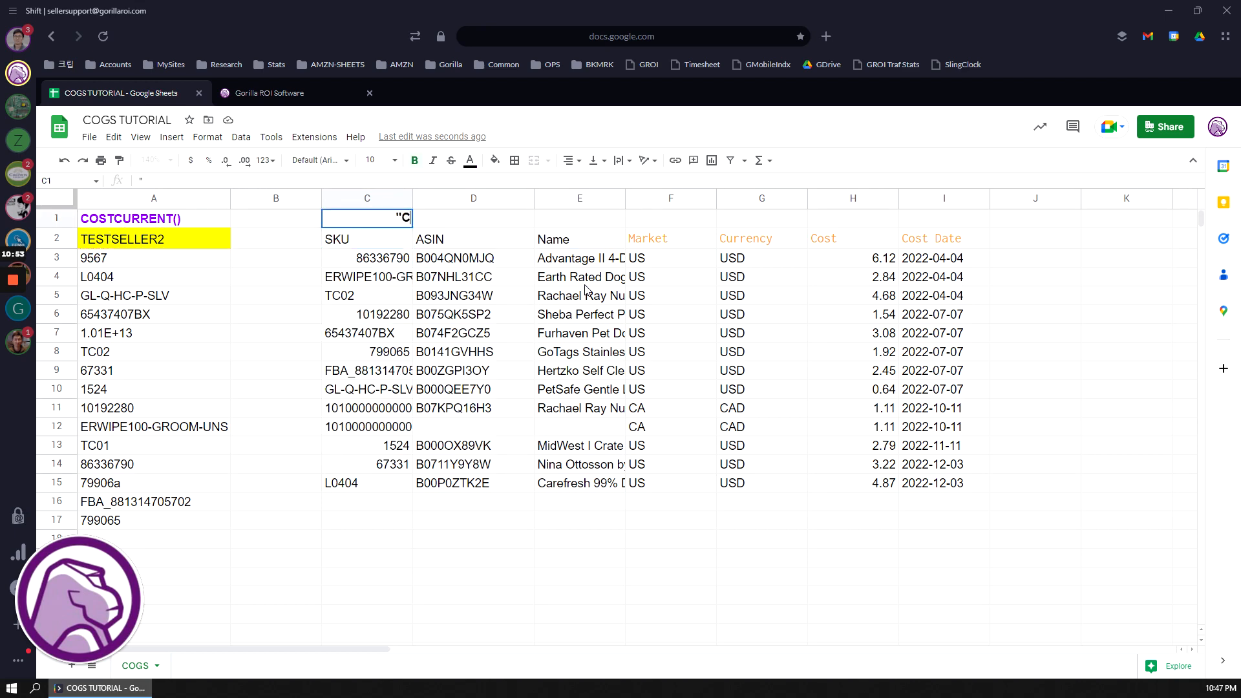
pyautogui.hotkey('ctrl', 'a')
pyautogui.press('BackSpace')
pyautogui.write('CUSTOM')
pyautogui.press('Return')
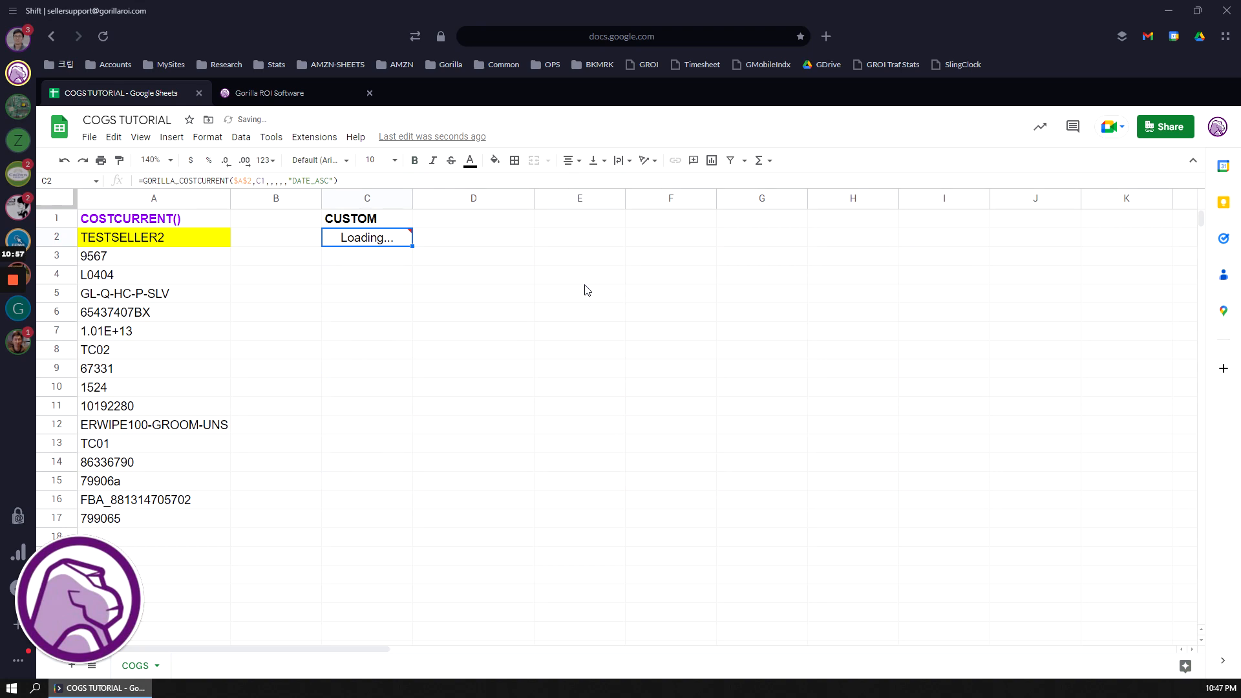
# Add "2023-01-01" as the date argument after "DATE_ASC" in the C2 formula.
pyautogui.press('F2')
pyautogui.press('Left')
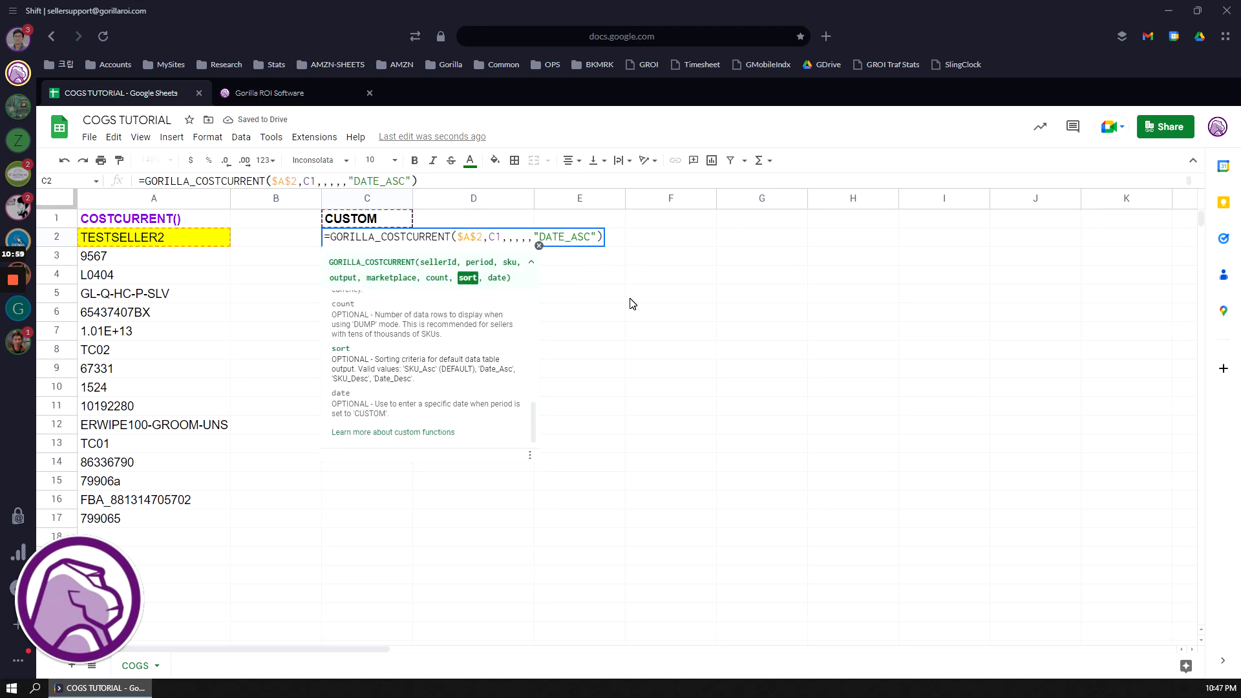
pyautogui.write(',')
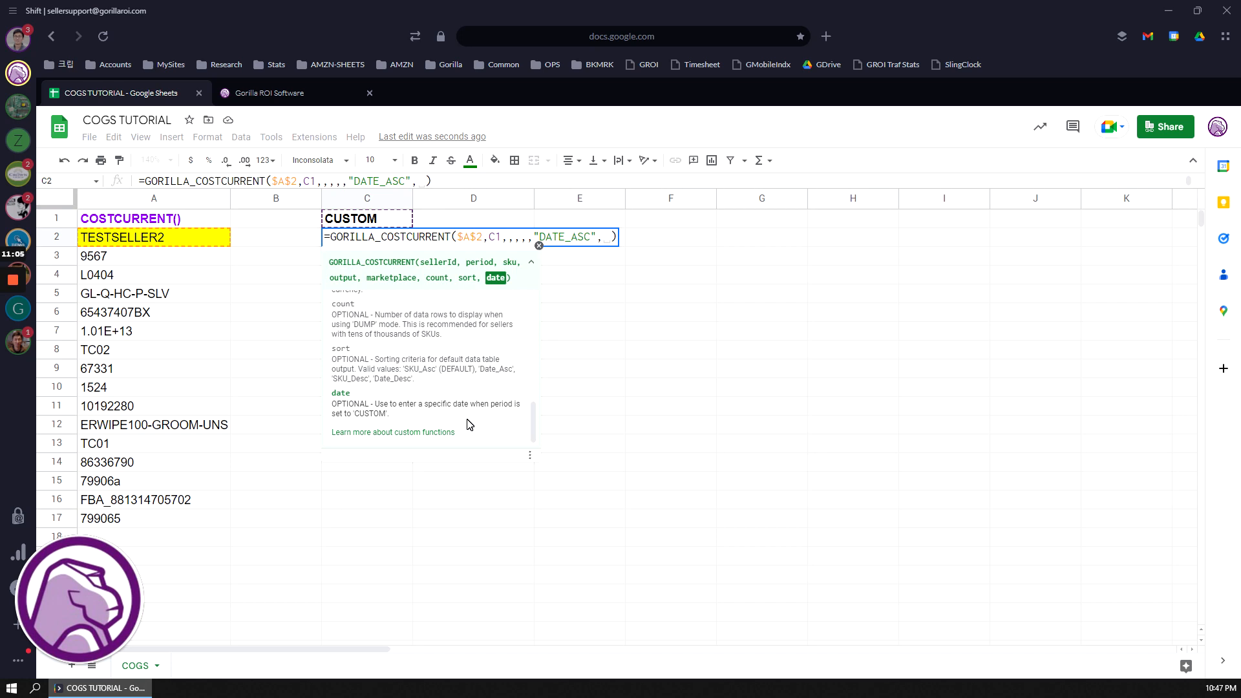
pyautogui.write('"2023-01-')
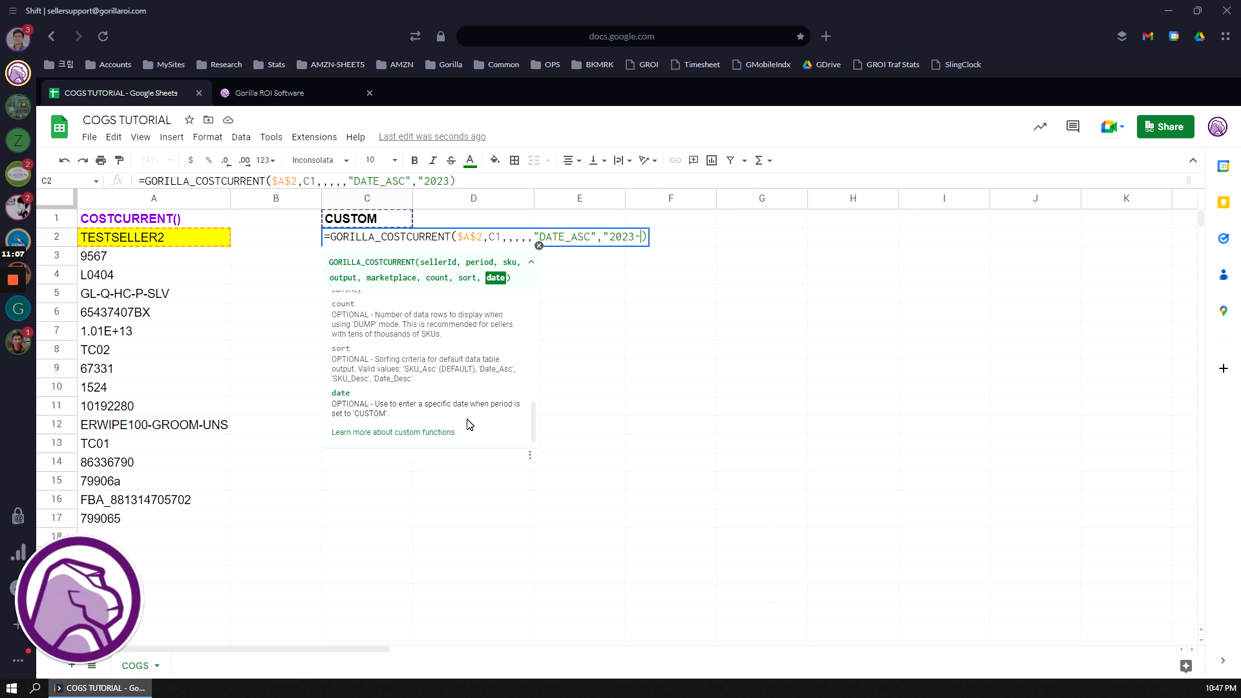
pyautogui.write('01')
pyautogui.write('"')
pyautogui.press('Return')
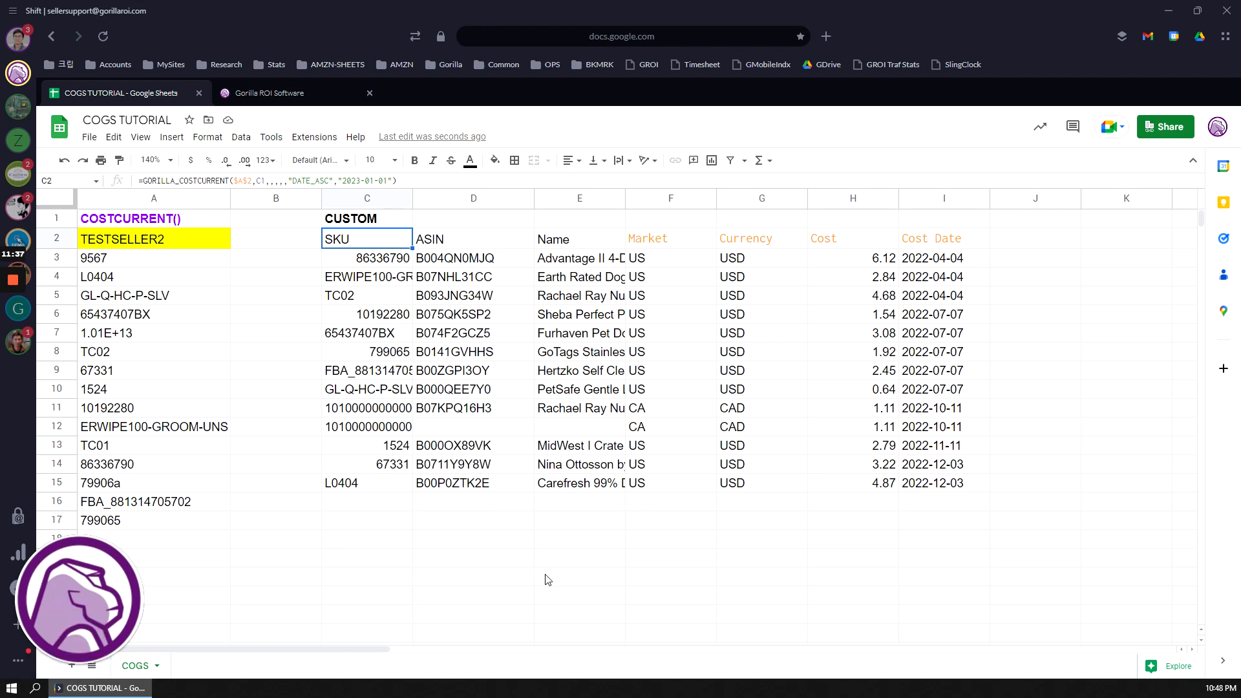
# Look over the full width of the custom-date output table and its Cost column.
pyautogui.moveTo(358, 650); pyautogui.dragTo(459, 653)
pyautogui.click(662, 241)
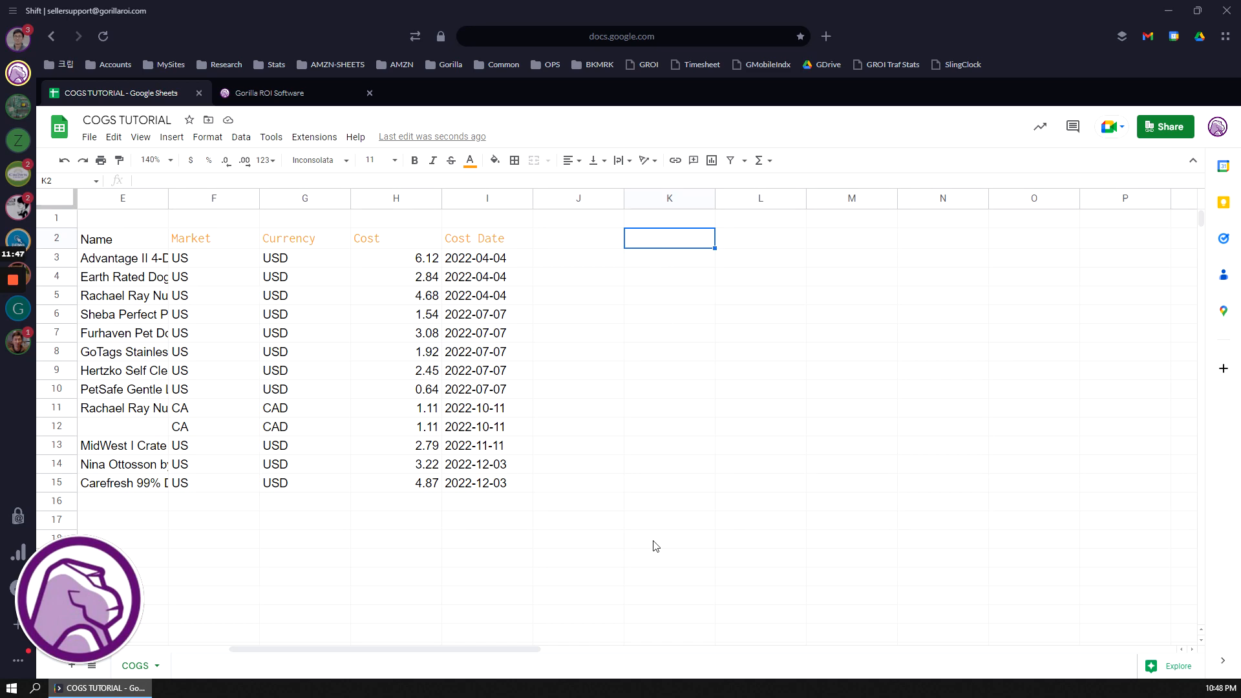
pyautogui.moveTo(532, 654); pyautogui.dragTo(362, 656)
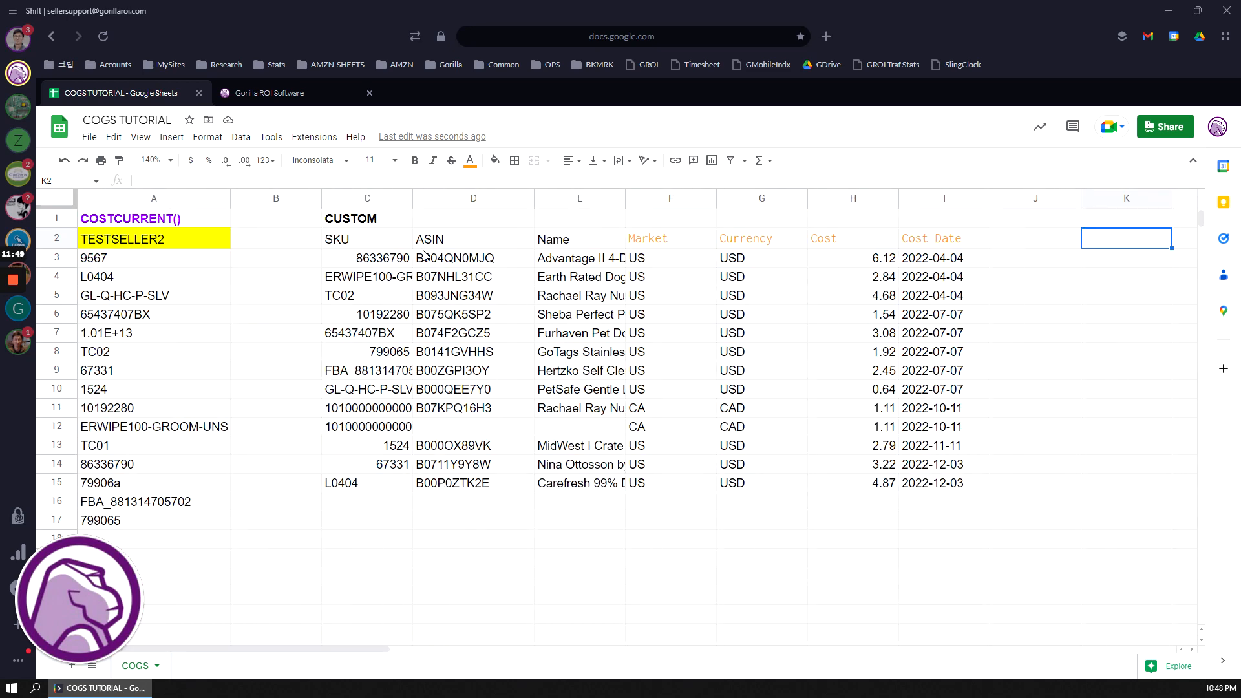
pyautogui.moveTo(851, 244); pyautogui.dragTo(872, 539)
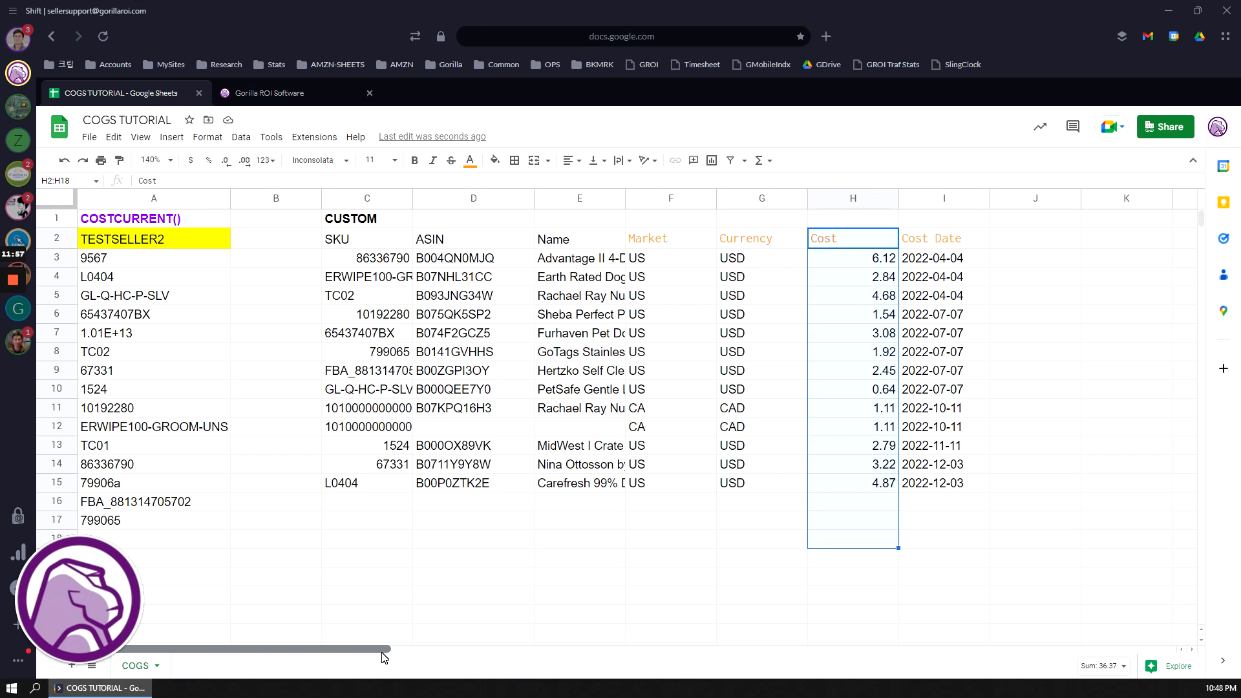
# Add a new sheet and enter =GORILLA_COSTCURRENT("TESTSELLER2") in A1.
pyautogui.click(67, 666)
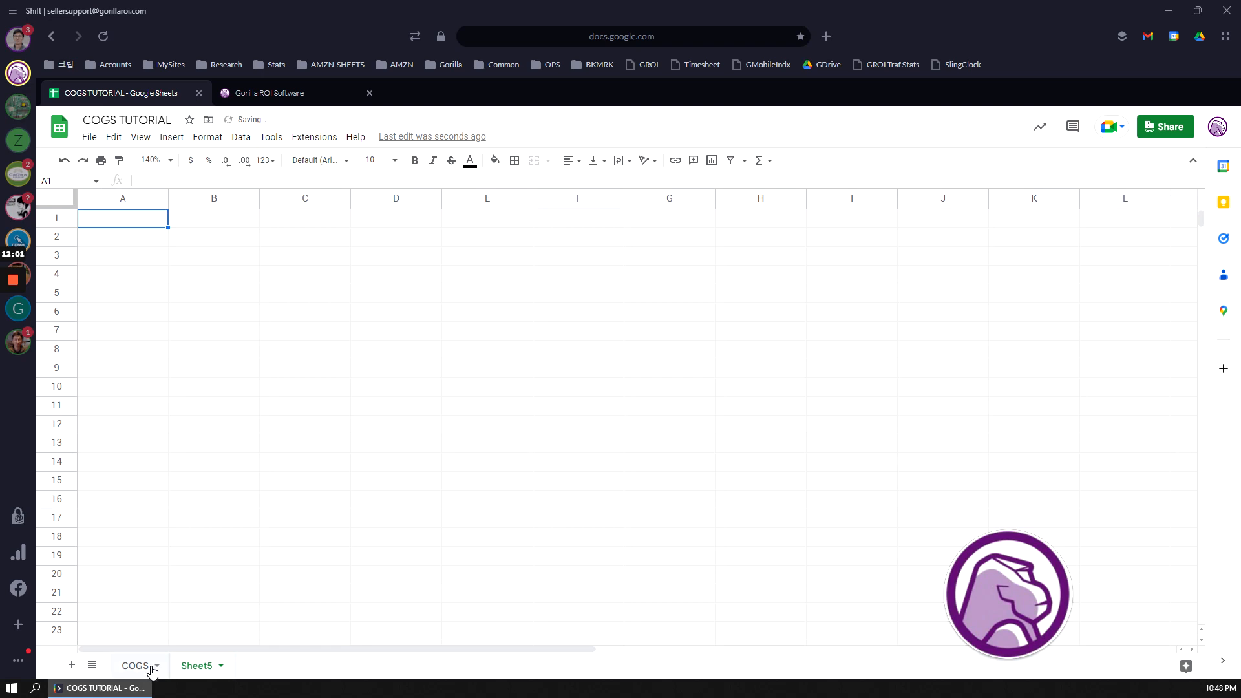
pyautogui.write('=gorilla_costcu')
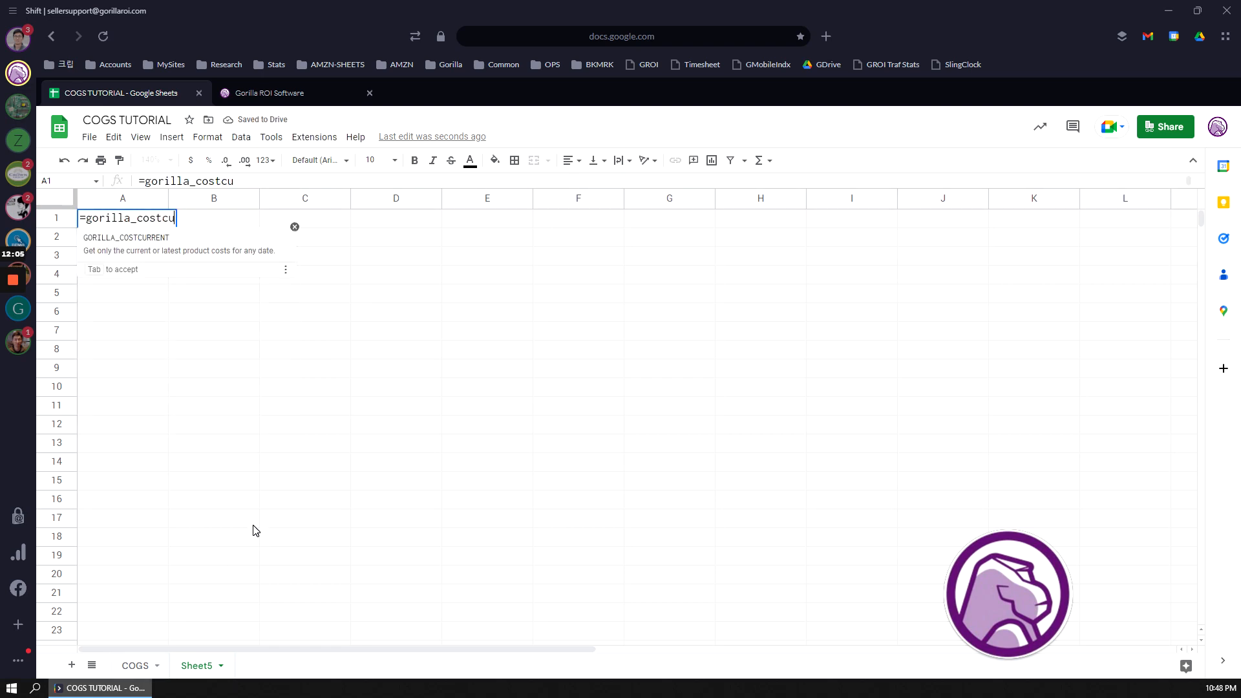
pyautogui.press('Tab')
pyautogui.write('"TES')
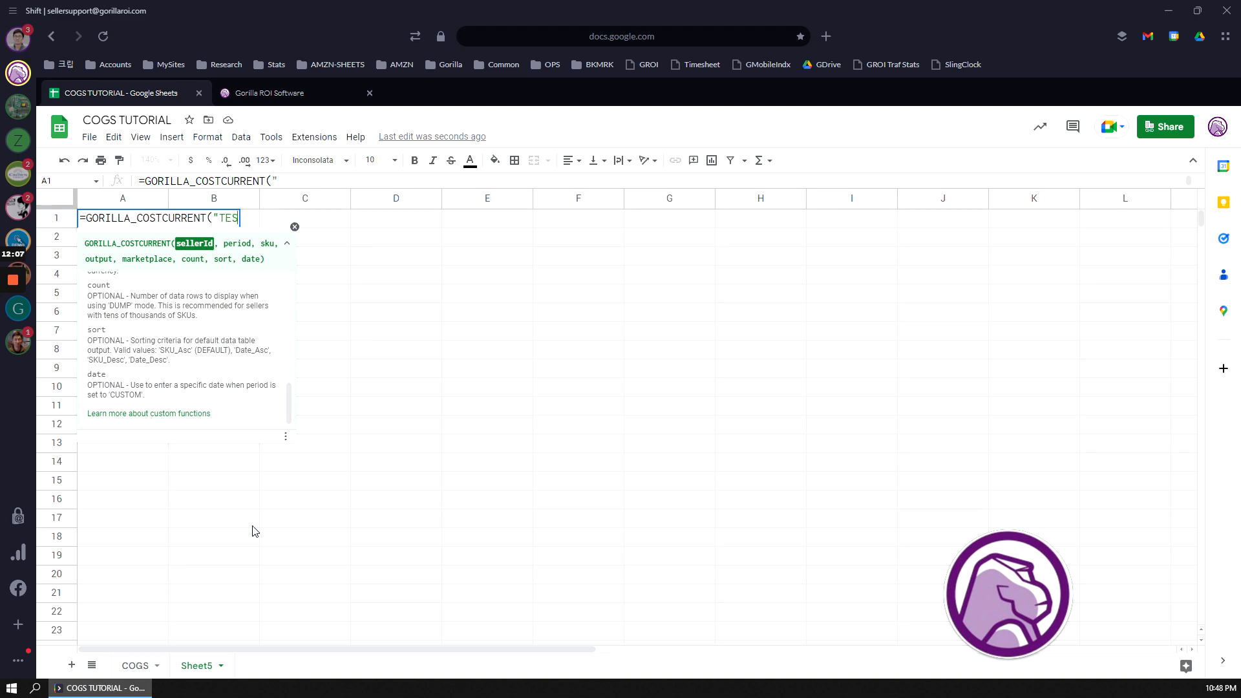
pyautogui.write('TSELLER2"')
pyautogui.press('Return')
pyautogui.press('Up')
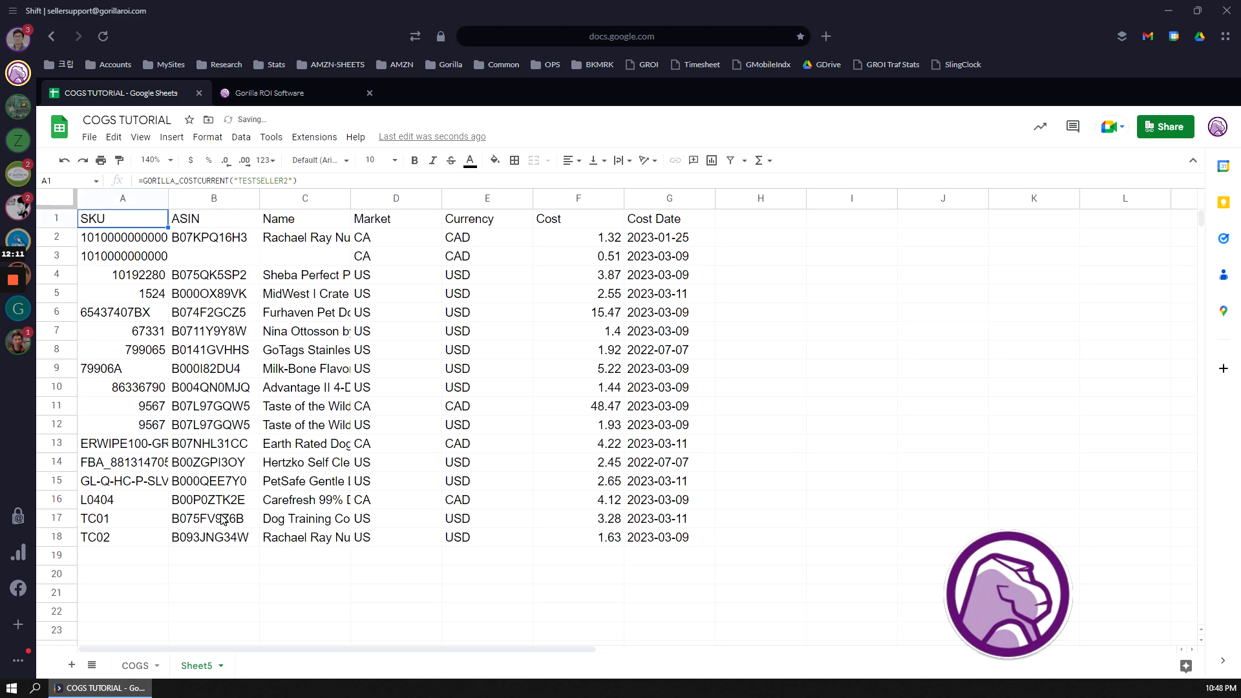
# Look over the cost table on the new sheet, from the SKU header to the Cost column.
pyautogui.click(601, 234)
pyautogui.click(140, 220)
pyautogui.click(578, 518)
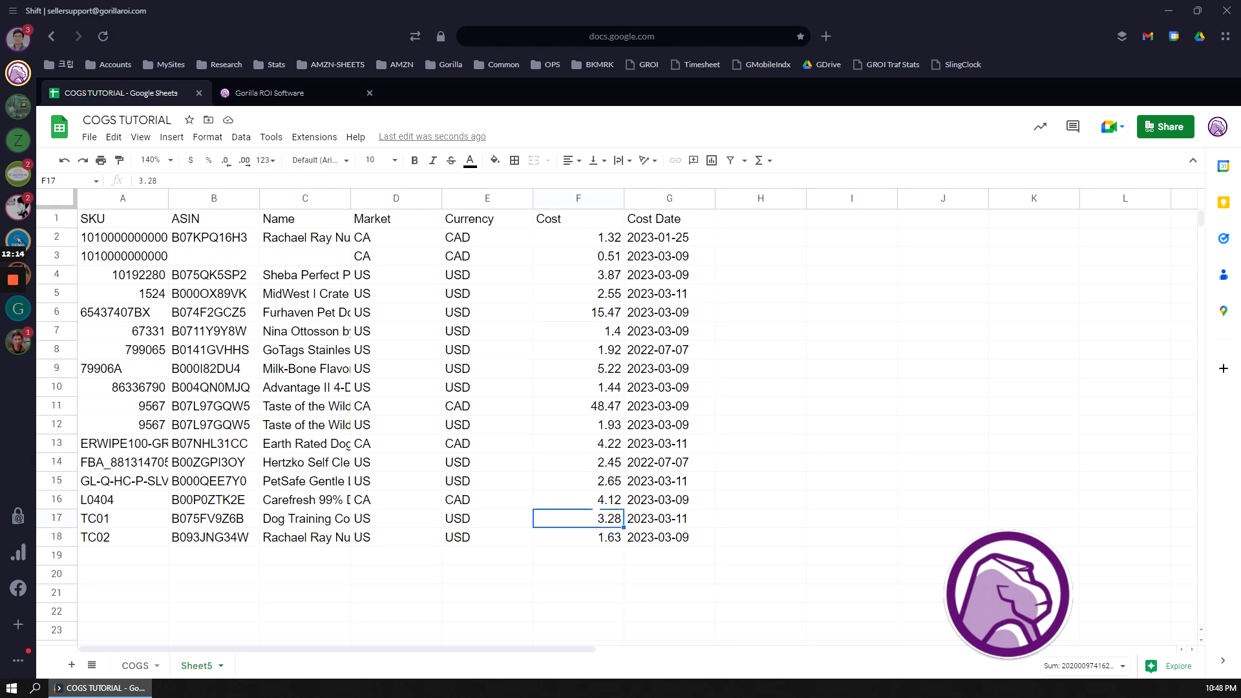
# Return to the COGS sheet and clear the C2 formula with its output table, leaving the CUSTOM period in C1.
pyautogui.click(167, 662)
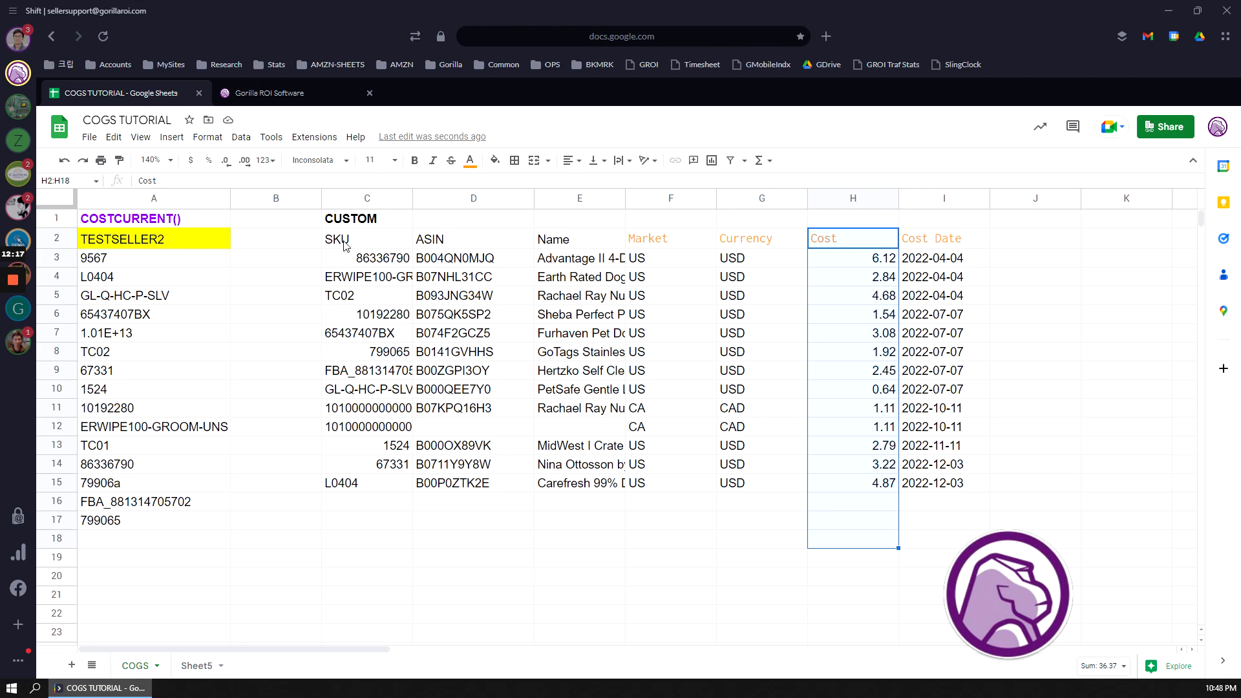
pyautogui.moveTo(885, 502); pyautogui.dragTo(917, 522)
pyautogui.press('Delete')
pyautogui.click(372, 312)
pyautogui.click(374, 260)
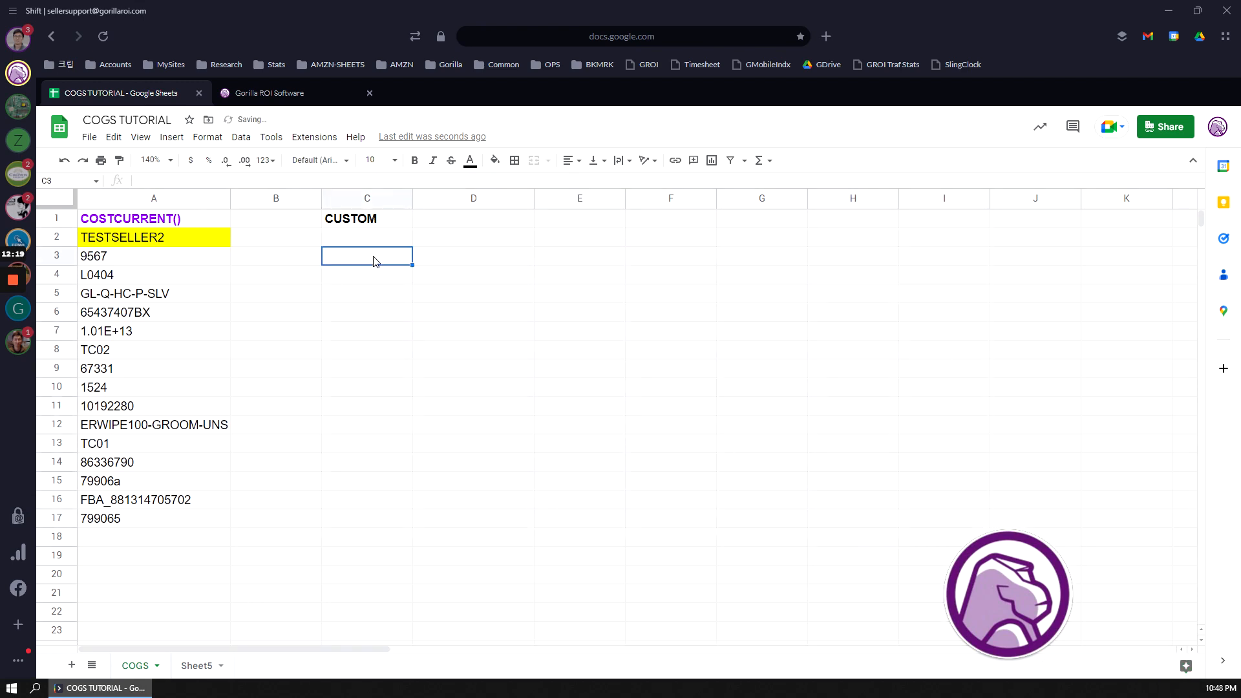
# Examine the A1 formula, first cost row and Cost Date column on Sheet5.
pyautogui.click(196, 666)
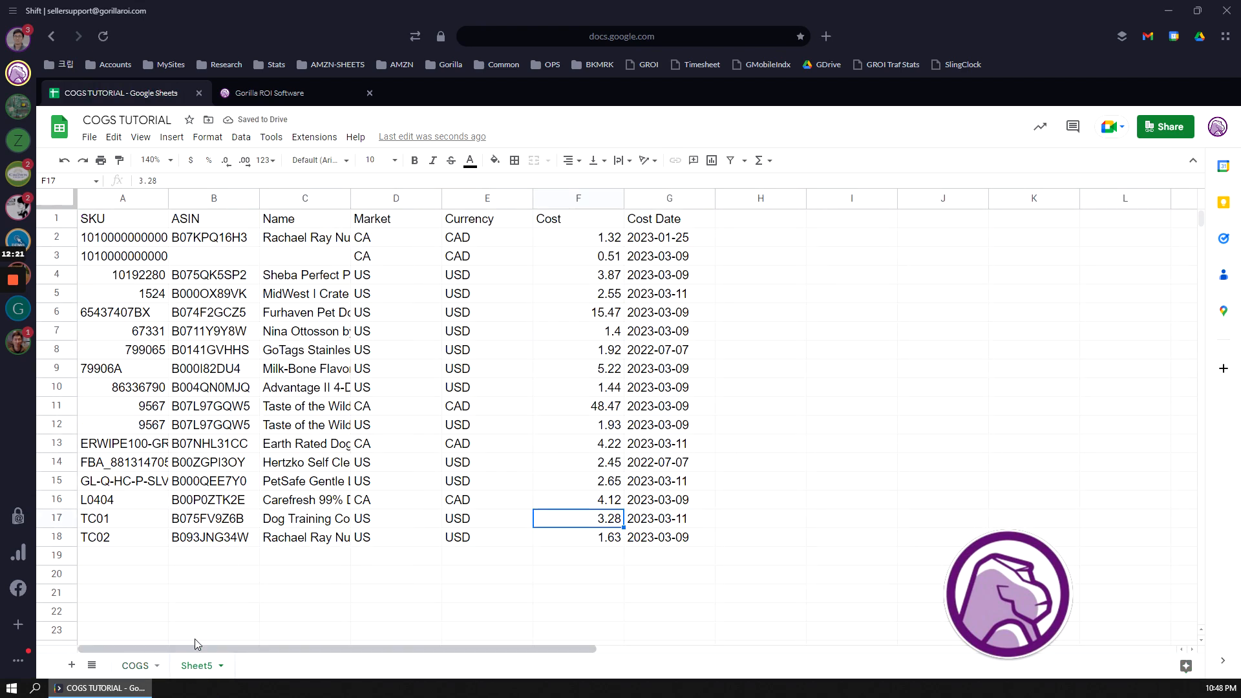
pyautogui.click(142, 237)
pyautogui.click(587, 239)
pyautogui.click(115, 230)
pyautogui.doubleClick(114, 221)
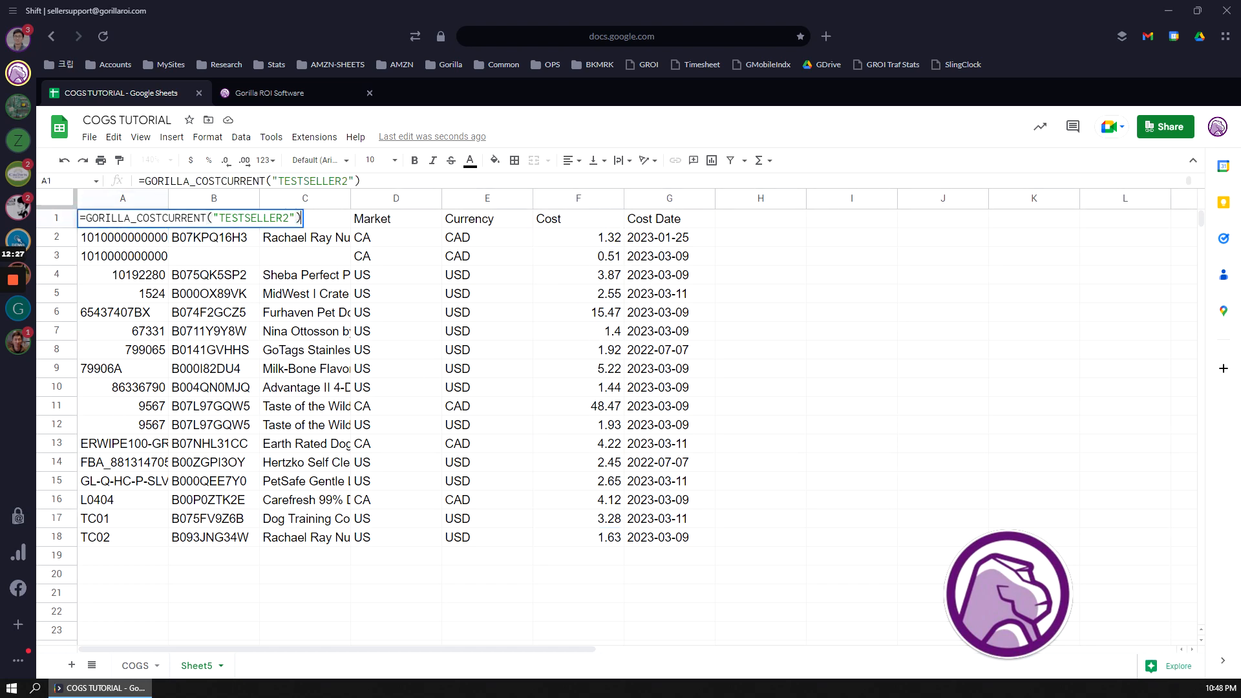
pyautogui.press('Escape')
pyautogui.moveTo(672, 227); pyautogui.dragTo(645, 566)
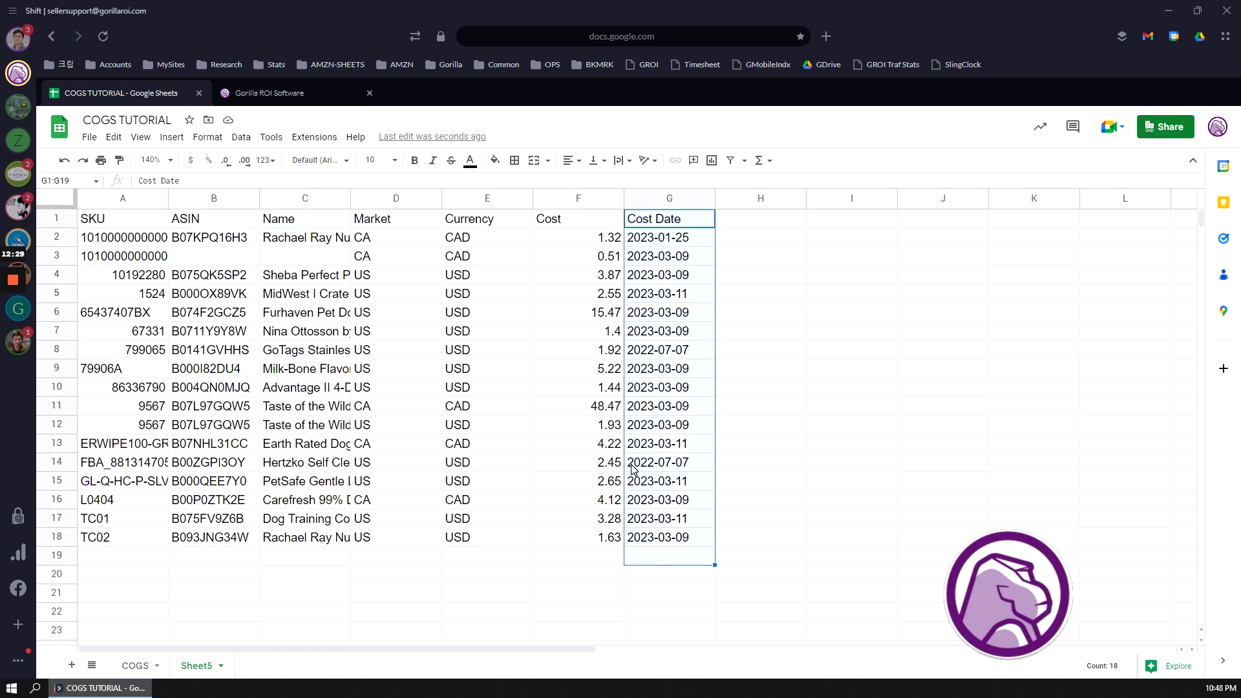
# Compare Gorilla ROI's Manage COGS list with the costs on Sheet5, and return to the COGS sheet.
pyautogui.click(312, 98)
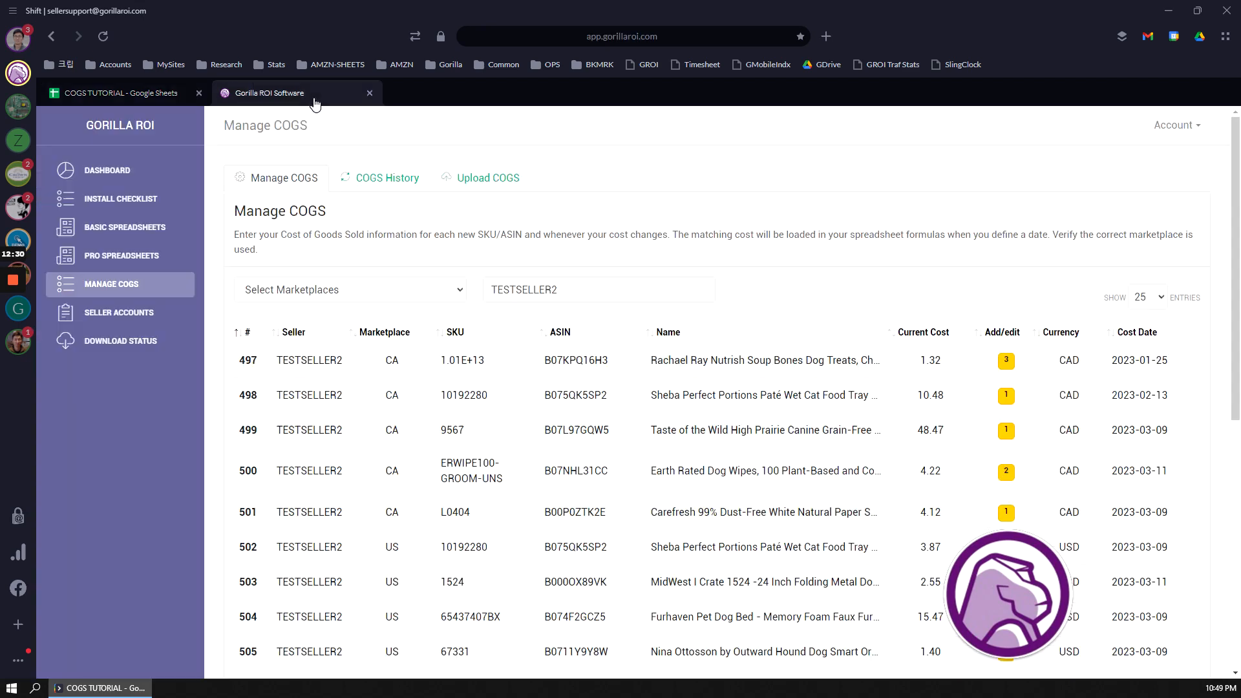
pyautogui.scroll(-3, 762, 388)
pyautogui.scroll(3, 763, 375)
pyautogui.click(166, 97)
pyautogui.click(609, 237)
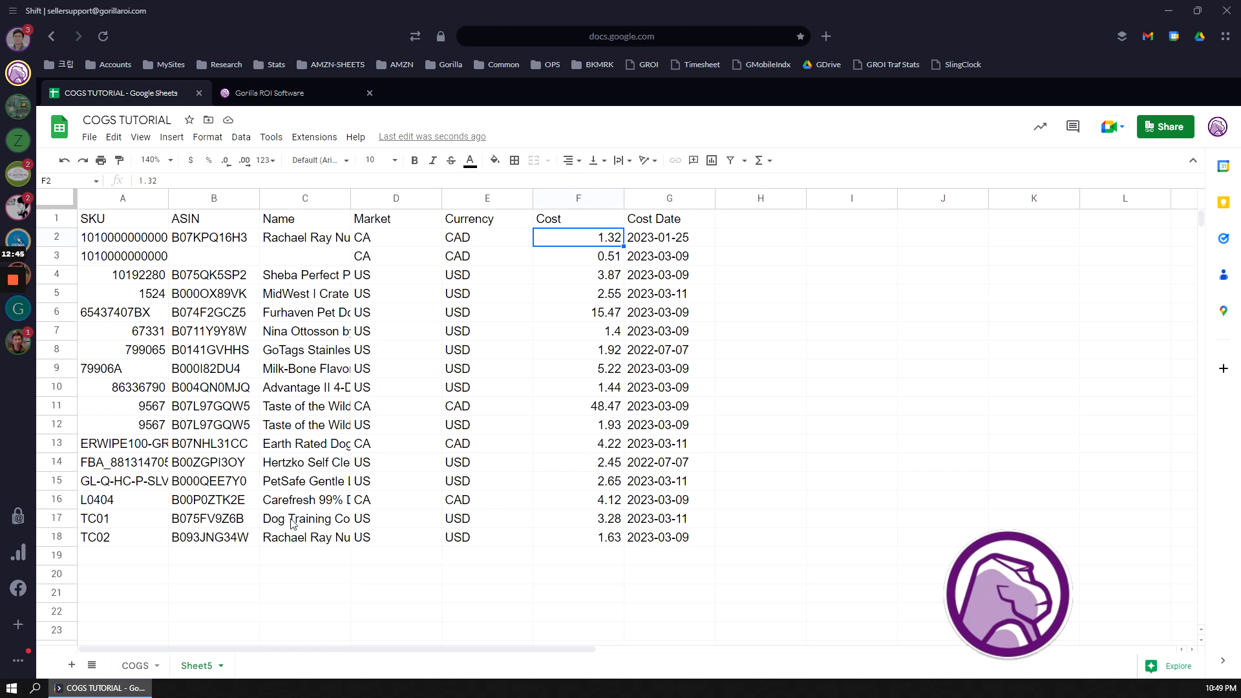
pyautogui.click(132, 672)
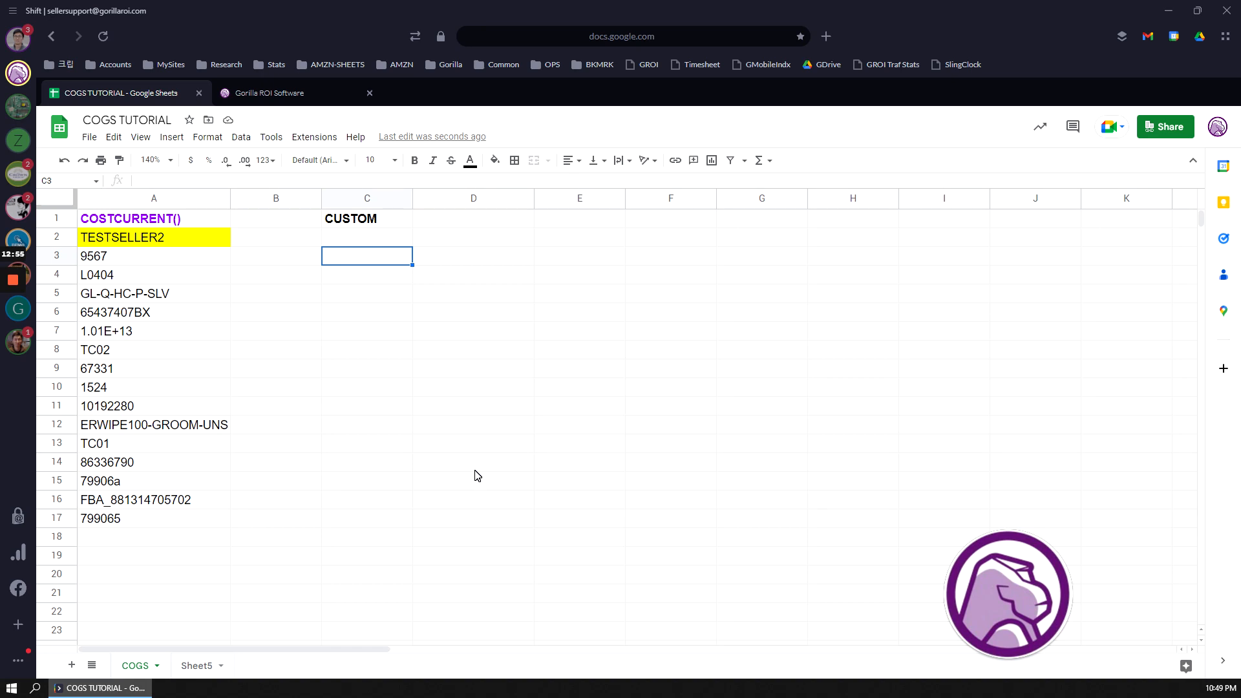
pyautogui.moveTo(17, 320)
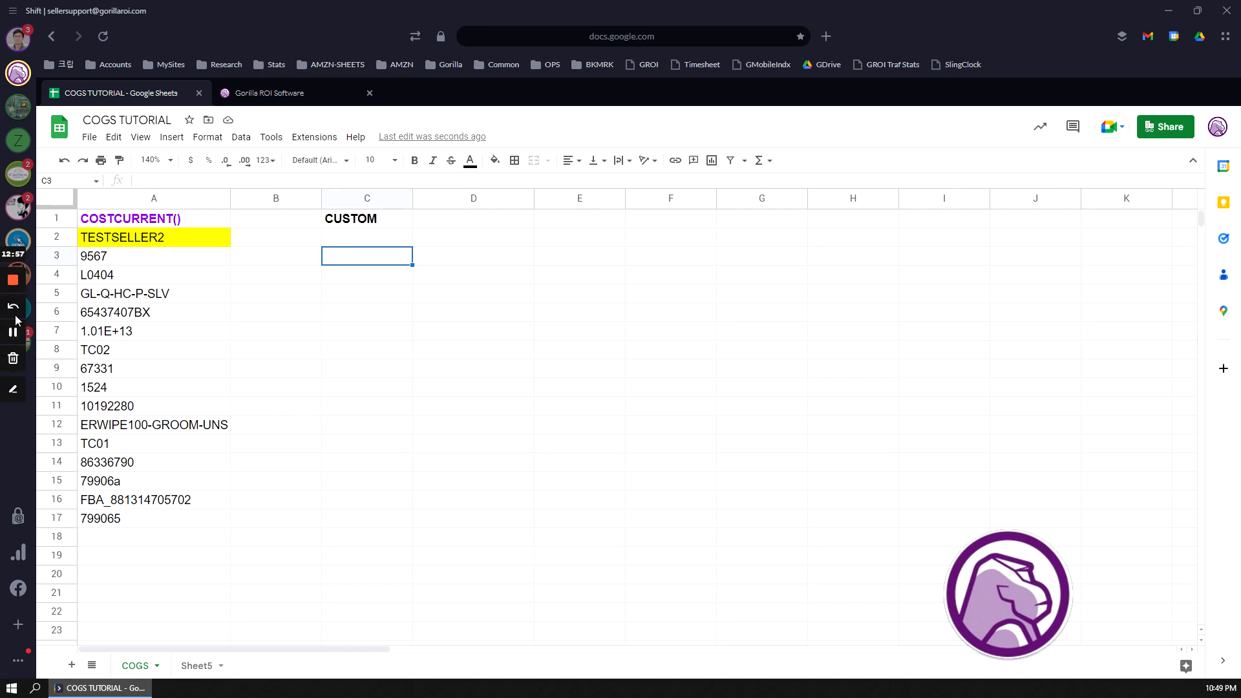